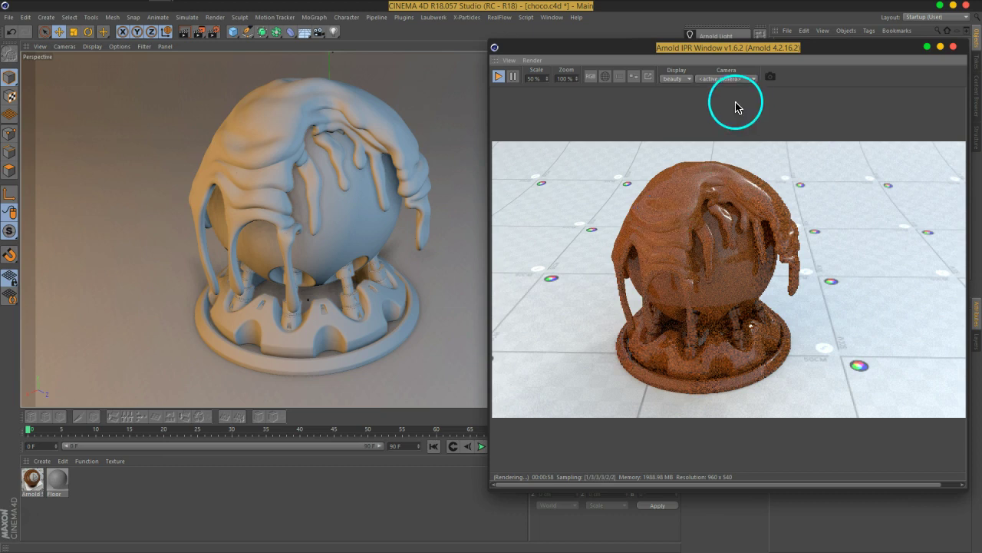
- Move the Arnold IPR window aside, inspect the brown chocolate-drip sphere, and stop the live render
drag(736, 54, 684, 42)
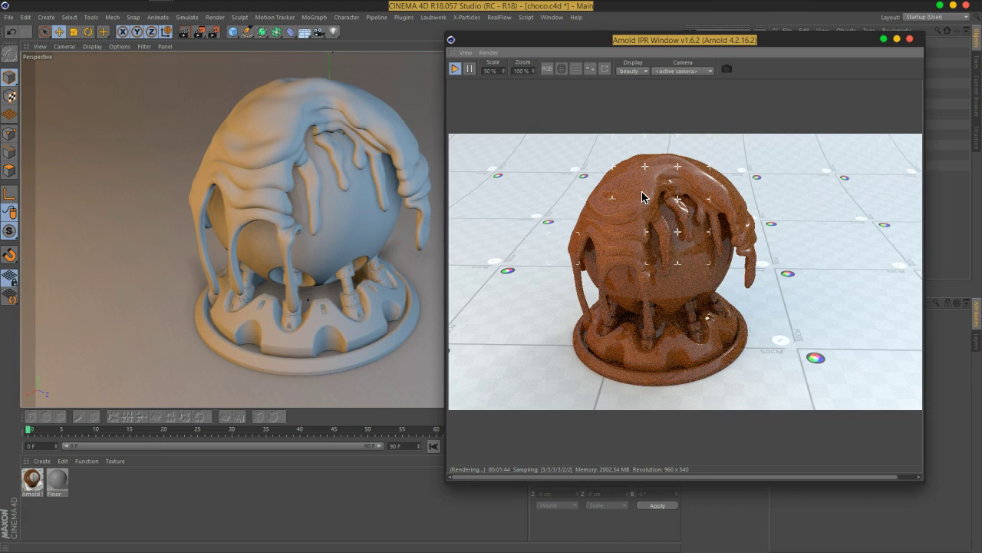
click(648, 195)
drag(564, 274, 584, 257)
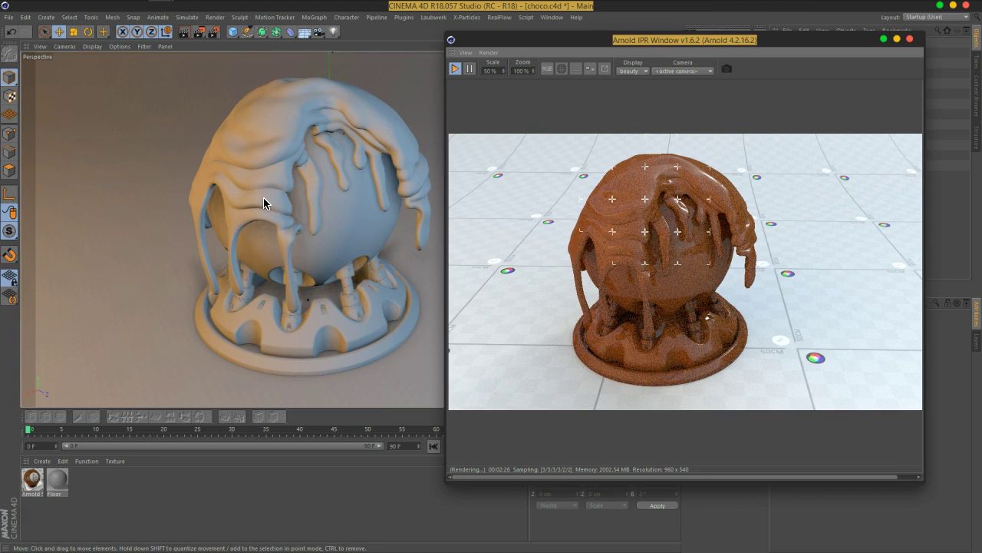
click(467, 69)
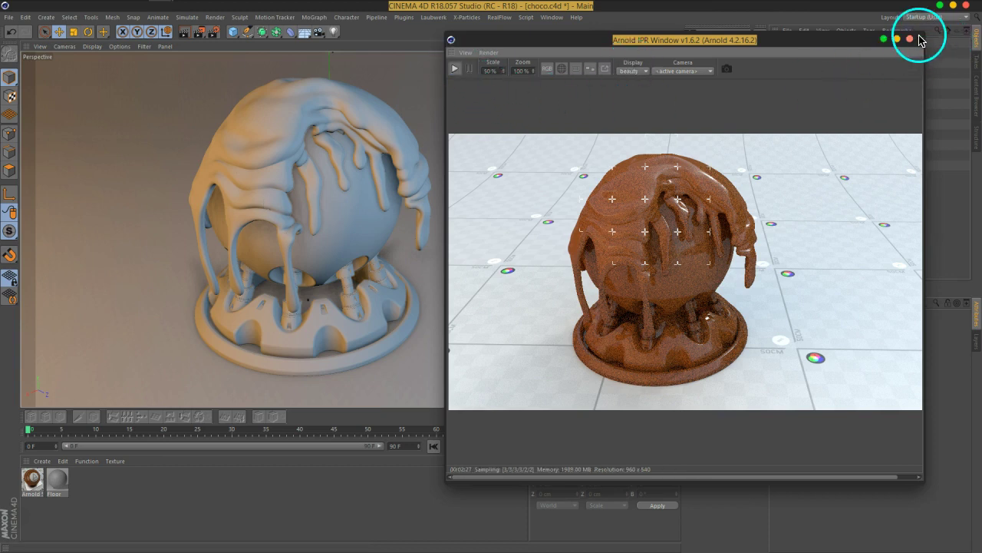
- Close the IPR window and add a Sphere primitive as a child of ShaderBall
click(911, 38)
click(232, 32)
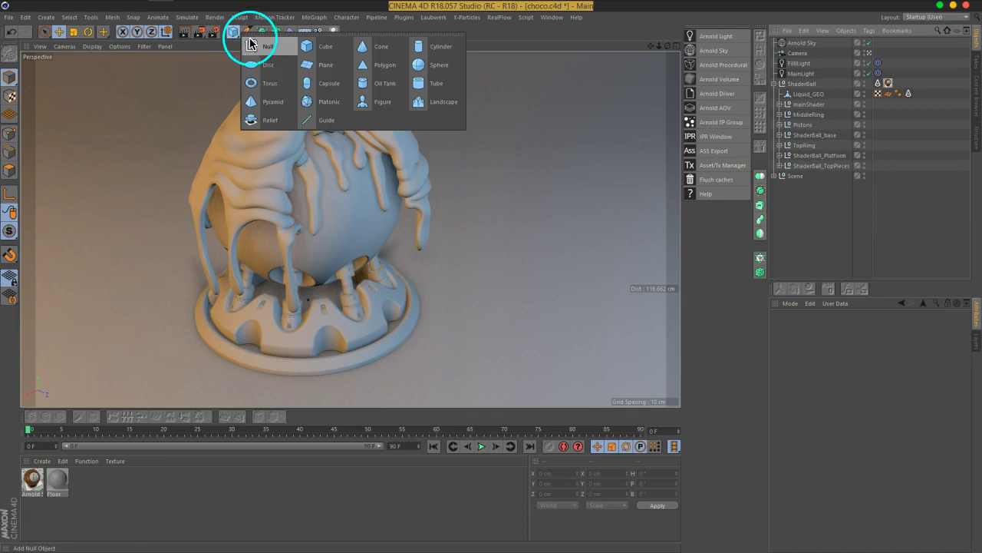
click(422, 65)
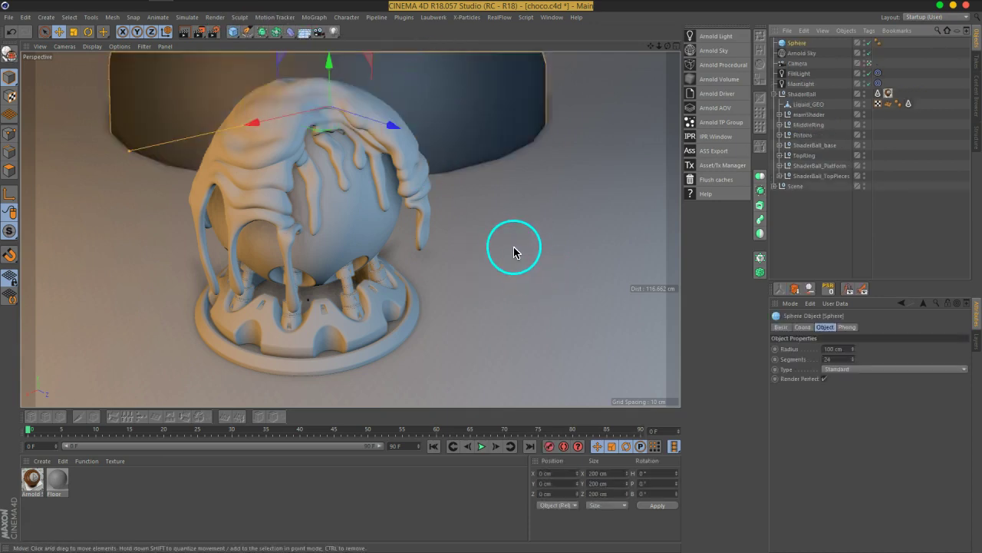
drag(798, 43, 802, 95)
click(802, 327)
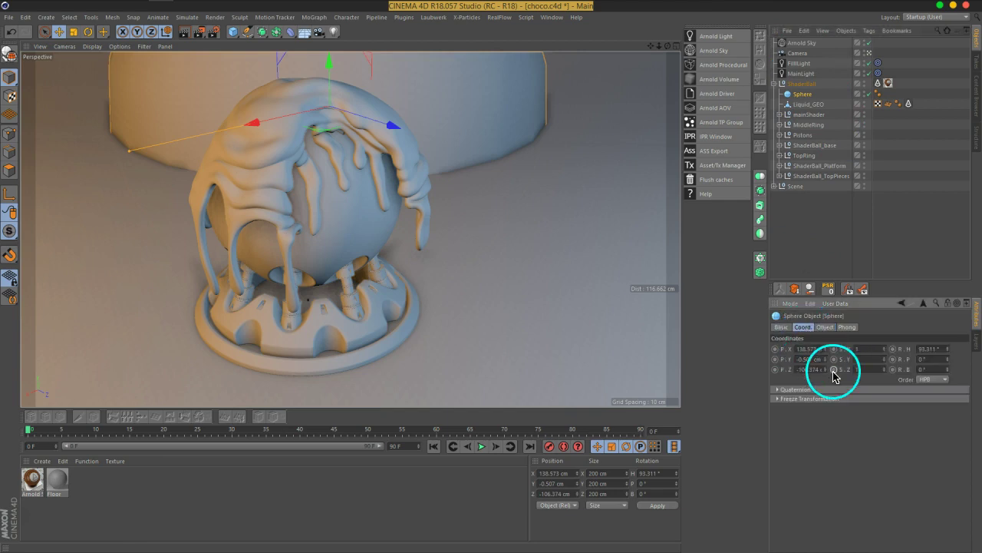
- Reset the Sphere's position values and heading rotation to zero
right_click(834, 371)
right_click(834, 359)
right_click(837, 349)
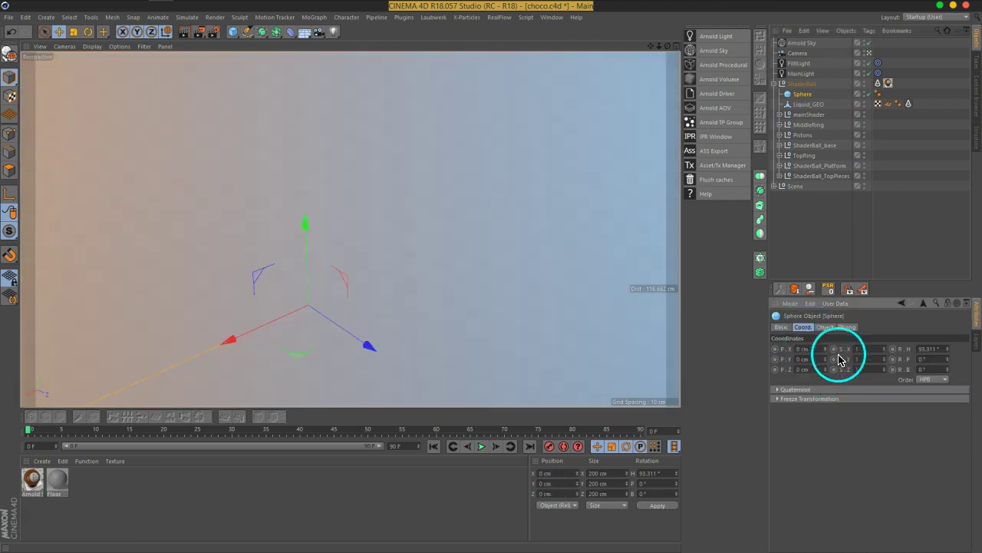
right_click(949, 350)
click(950, 353)
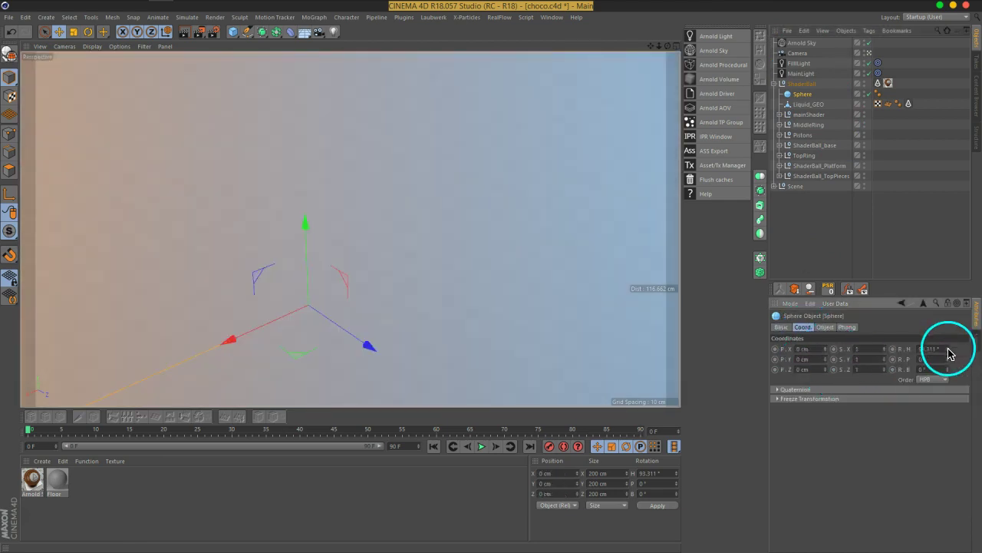
- Scale the huge sphere down to ball size and raise it in the right side view
click(71, 34)
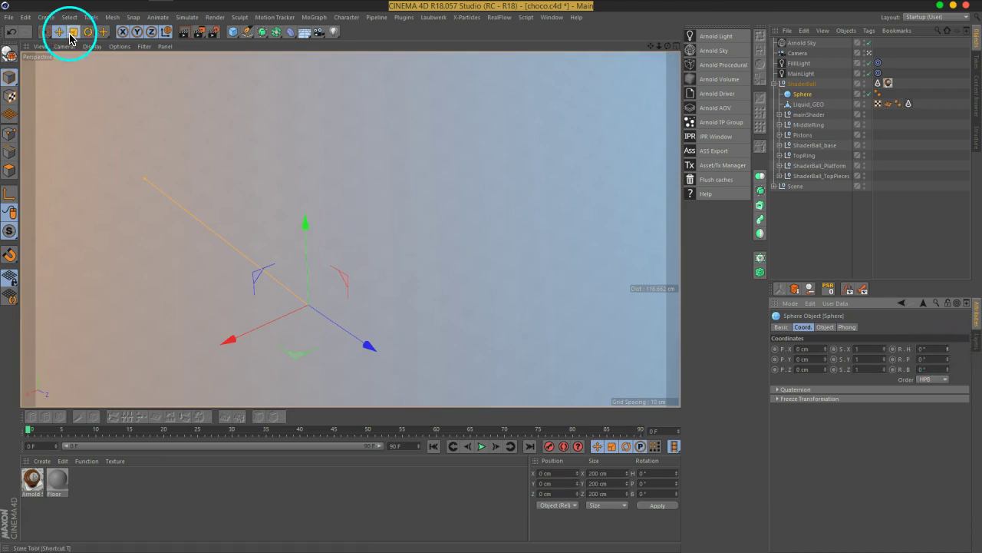
mouse_move(519, 164)
mouse_down()
mouse_move(326, 298)
mouse_move(279, 241)
mouse_up()
click(59, 31)
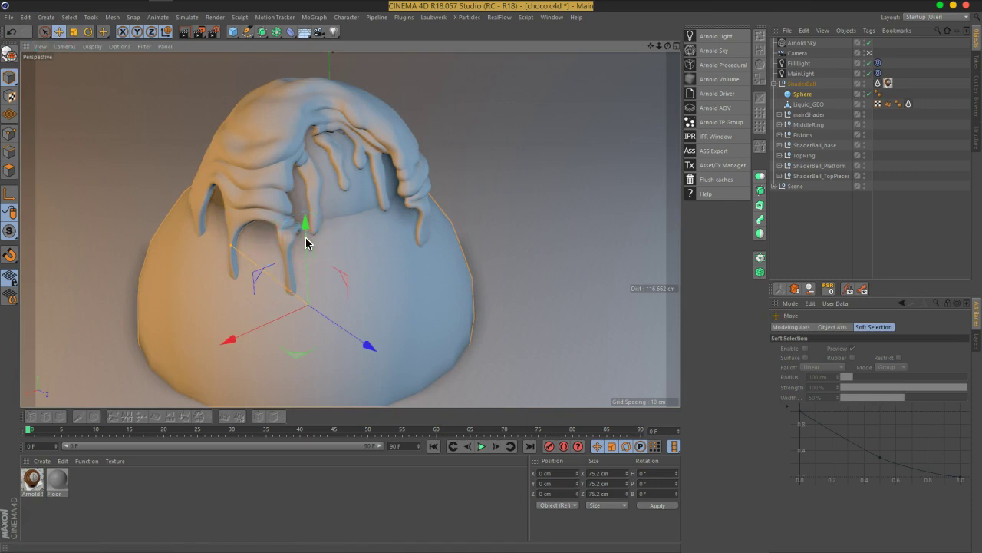
key(F2)
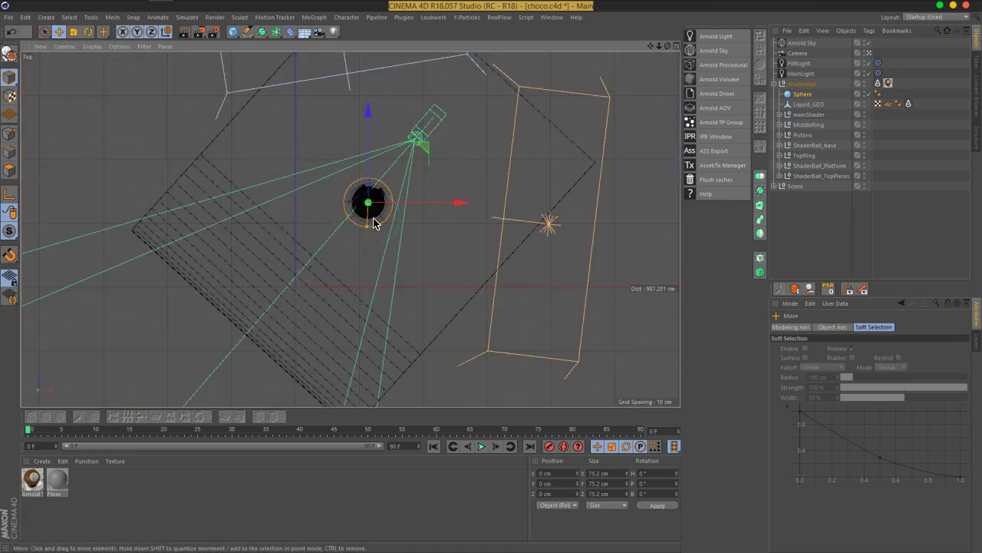
key(F3)
middle_drag(637, 238, 537, 230)
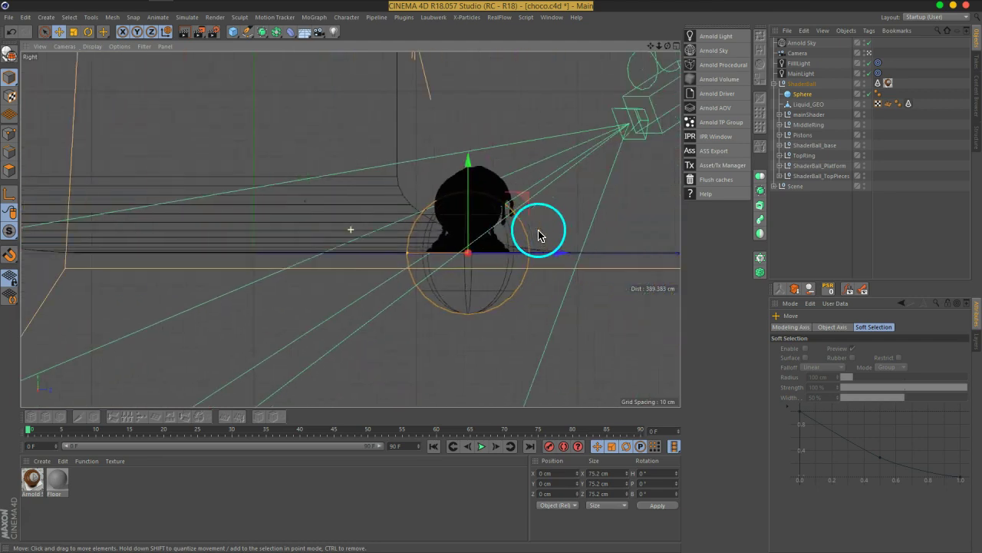
scroll(509, 237, up, 3)
scroll(490, 256, down, 1)
middle_drag(490, 256, 478, 274)
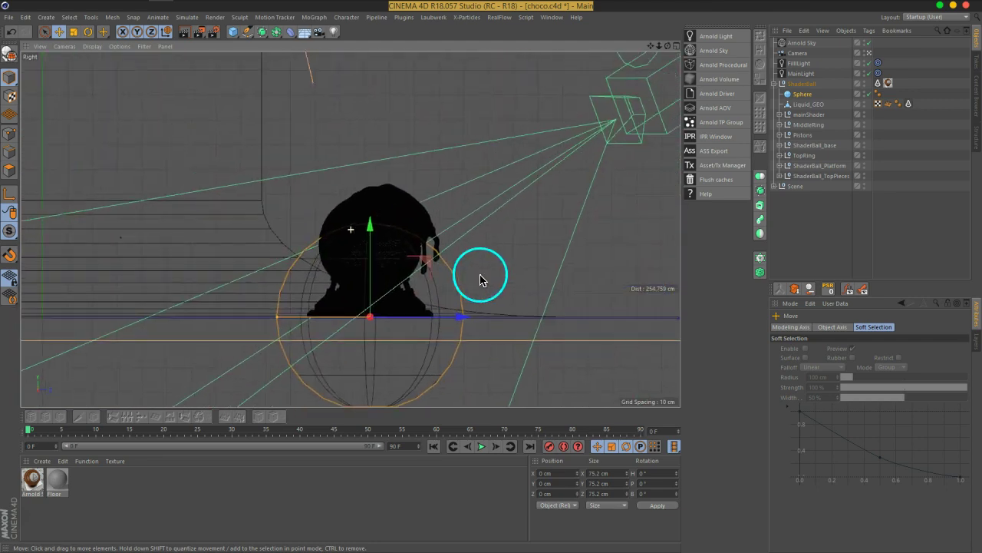
drag(373, 256, 386, 182)
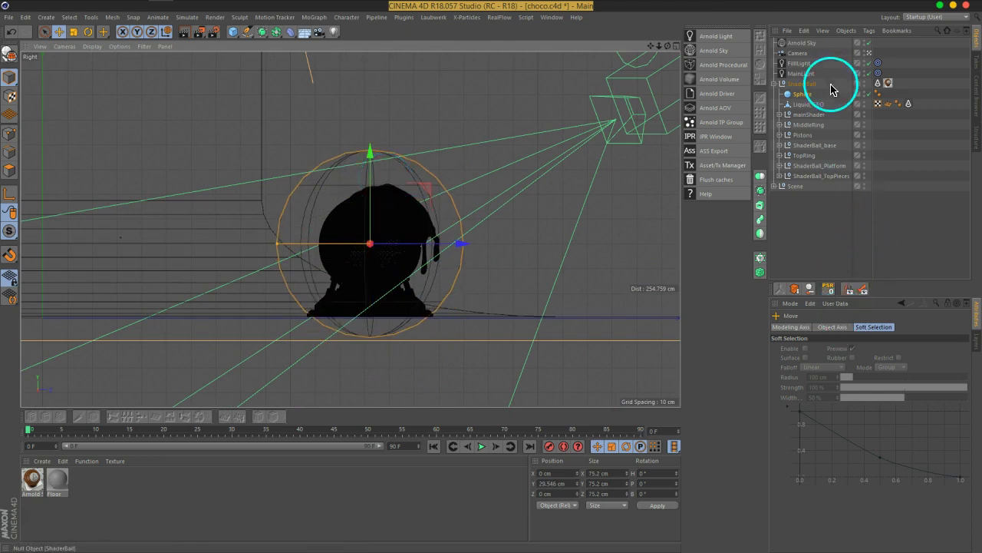
- Give the Sphere radius 46.6 cm and 146 segments, sitting at Y 37.398 cm
click(802, 94)
click(826, 327)
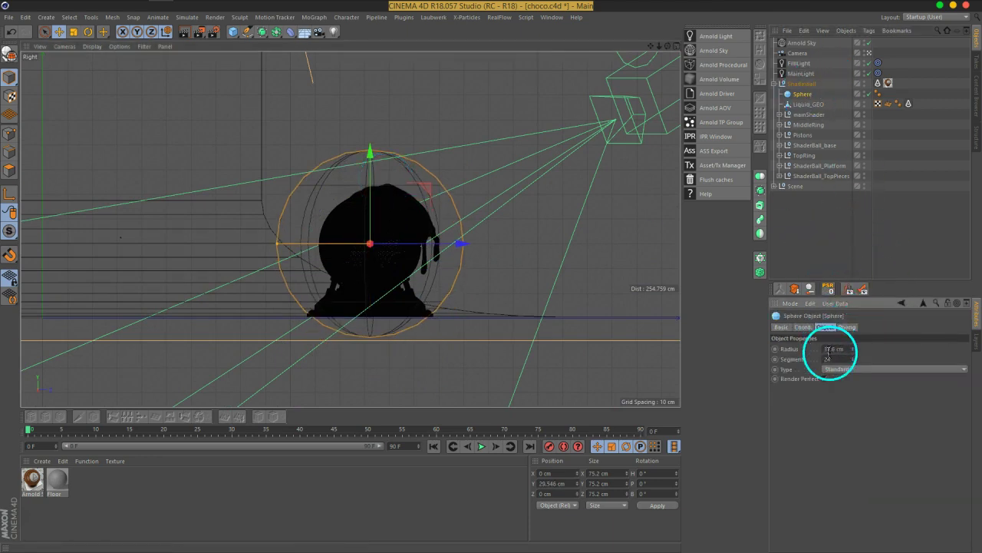
drag(837, 348, 841, 342)
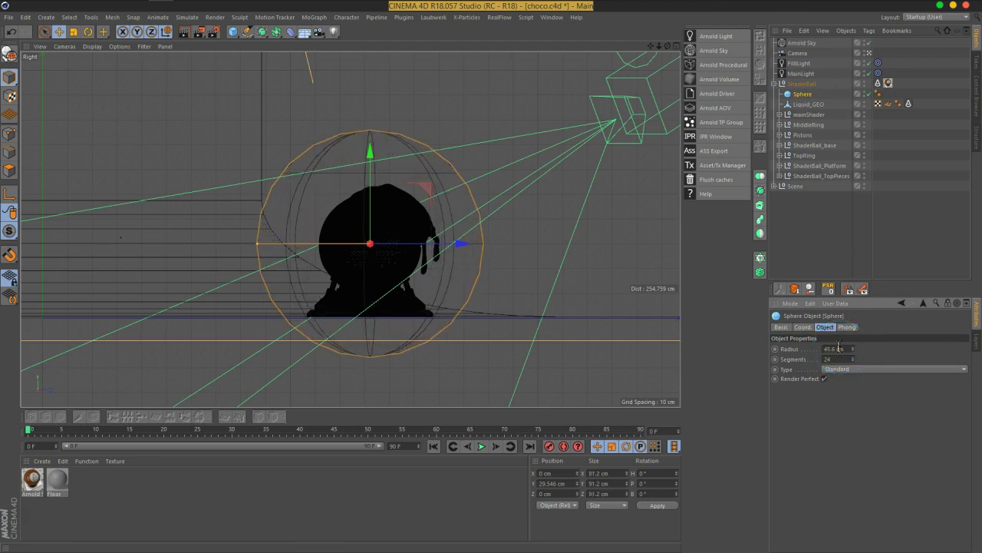
drag(369, 173, 376, 151)
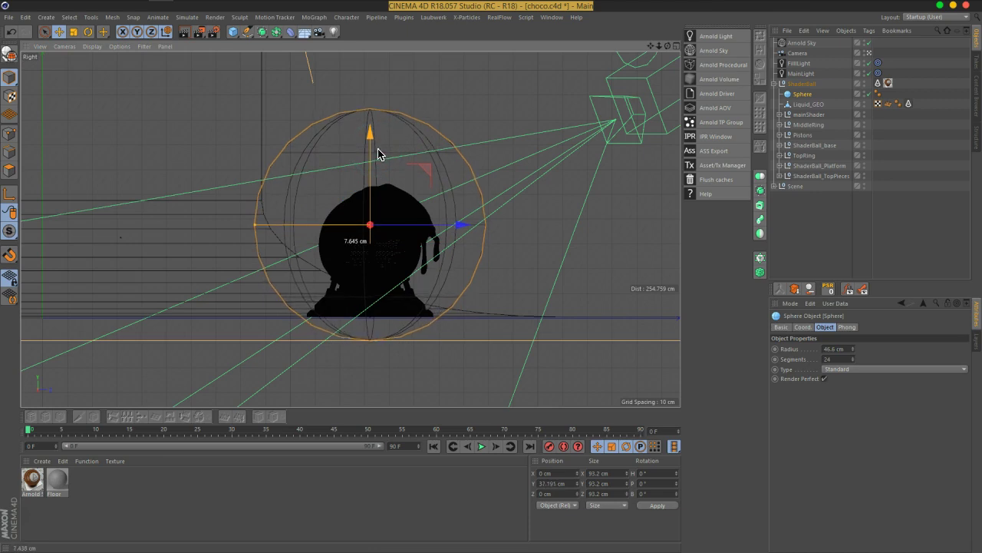
drag(376, 152, 377, 154)
click(581, 244)
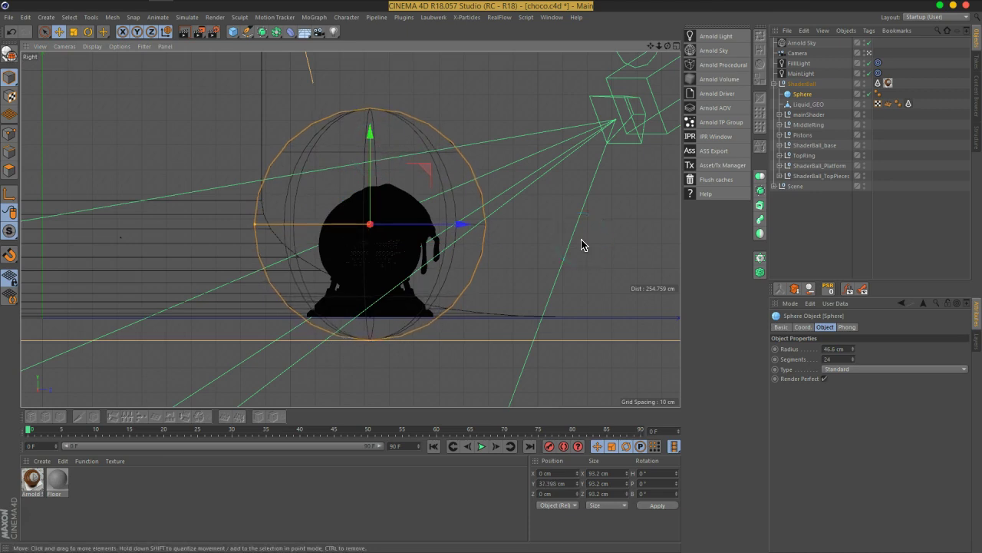
key(F1)
click(580, 273)
click(852, 358)
drag(852, 364, 856, 322)
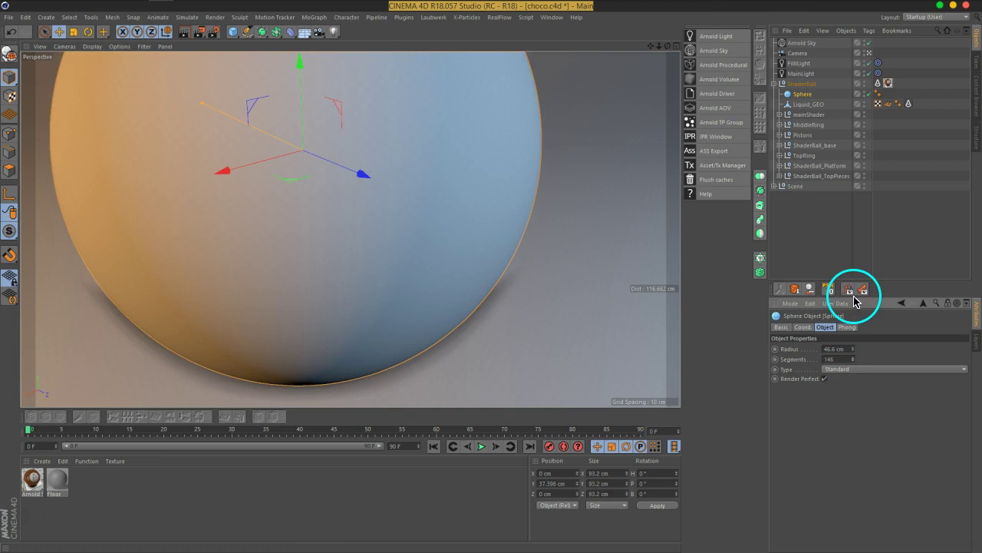
- Deselect the sphere and briefly check the scene camera view before returning to the editor view
click(826, 241)
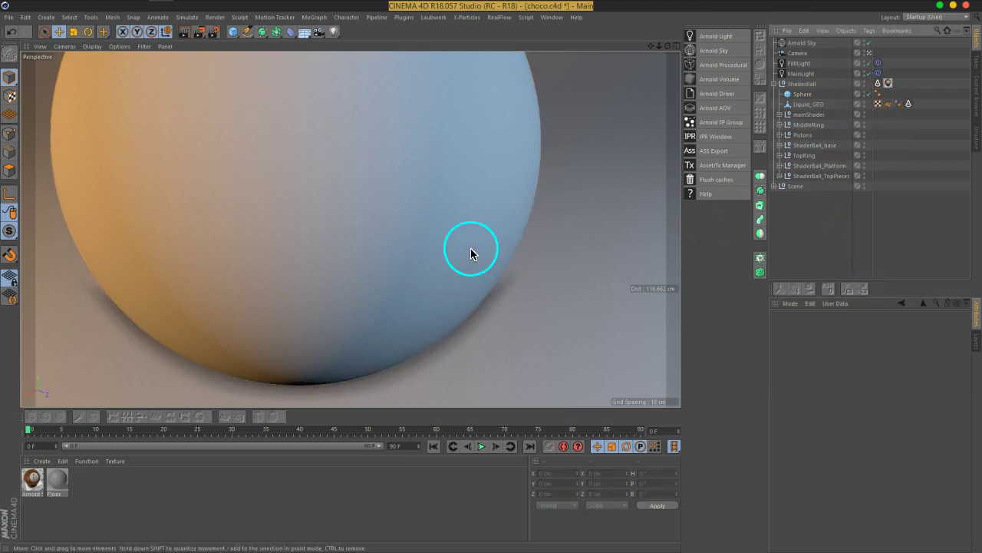
click(869, 44)
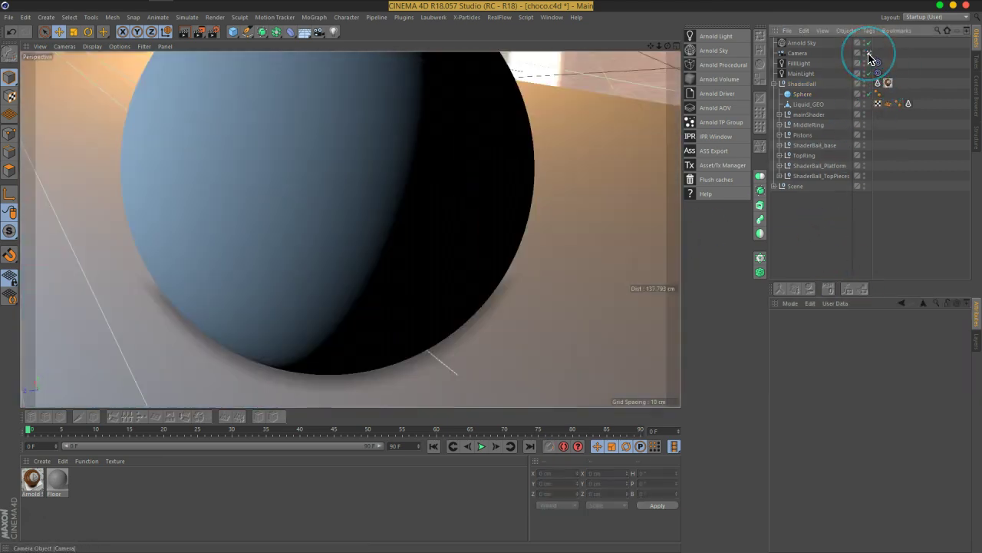
click(869, 54)
click(870, 55)
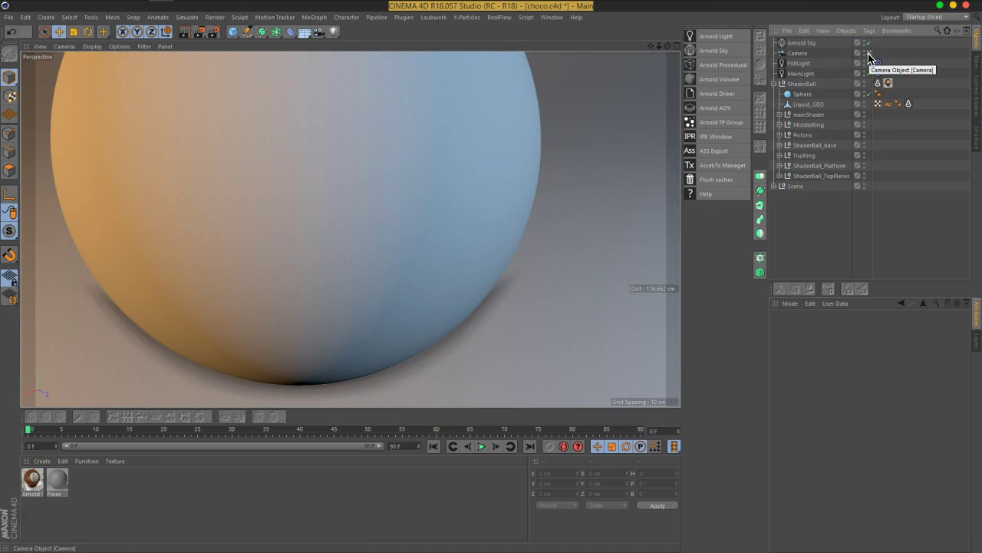
click(812, 96)
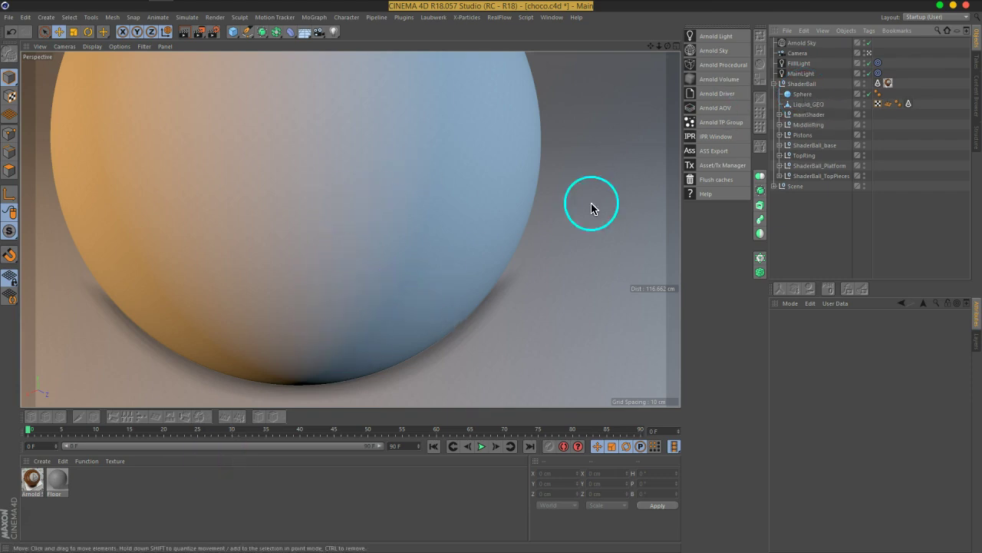
- Drag Sphere out of ShaderBall to the top level, collapse ShaderBall, and reopen the Arnold IPR window
click(802, 94)
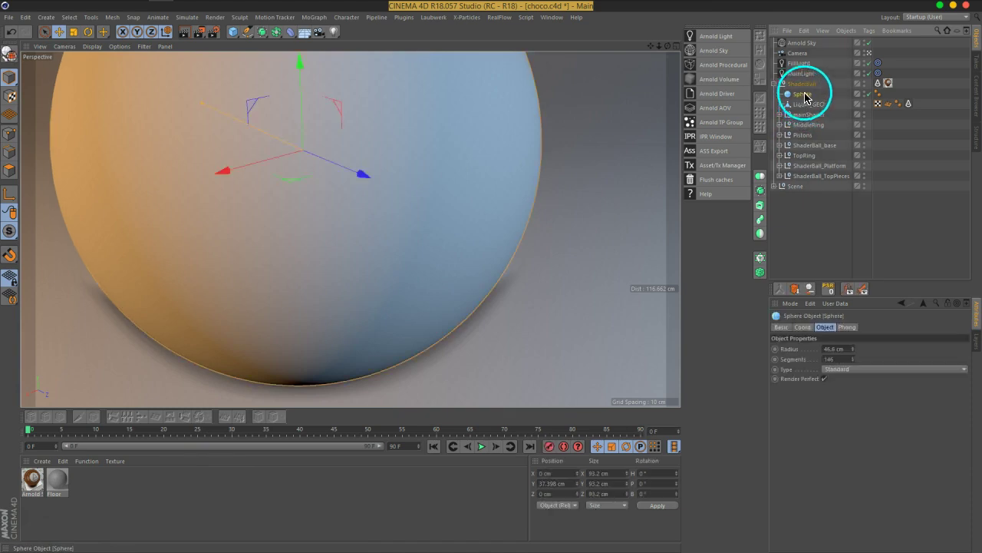
drag(802, 95, 800, 80)
click(774, 93)
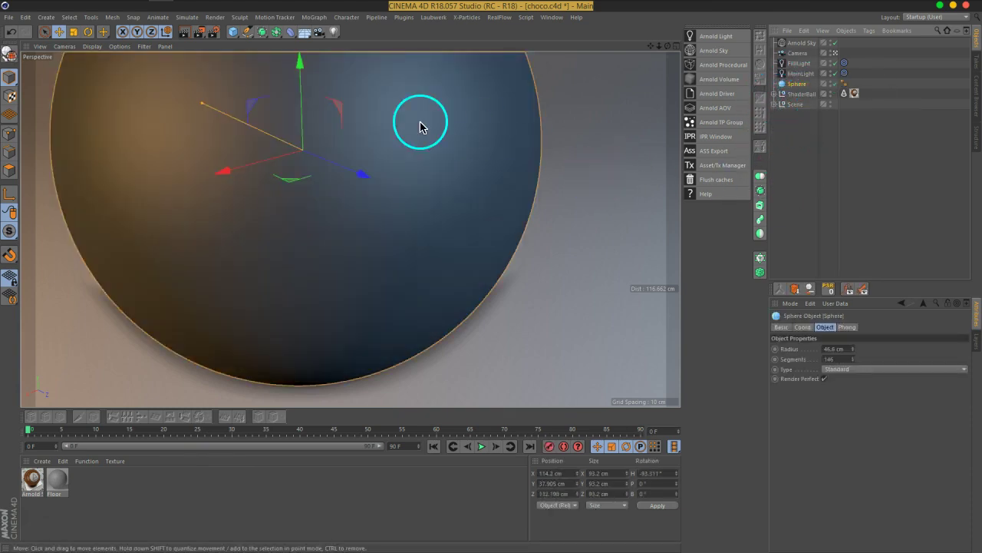
click(719, 139)
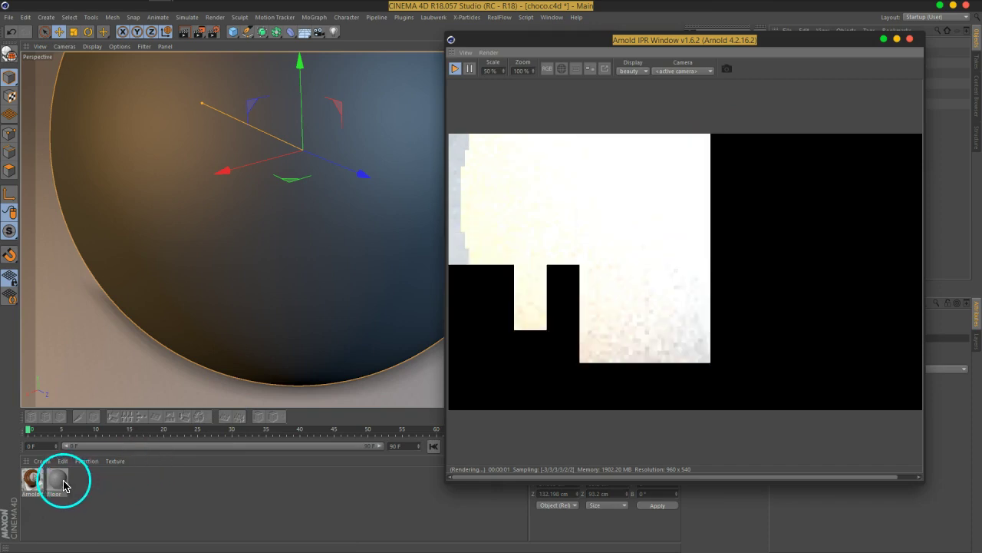
- Create a new Arnold Shader Network material and assign it to the Sphere
click(41, 461)
mouse_move(54, 376)
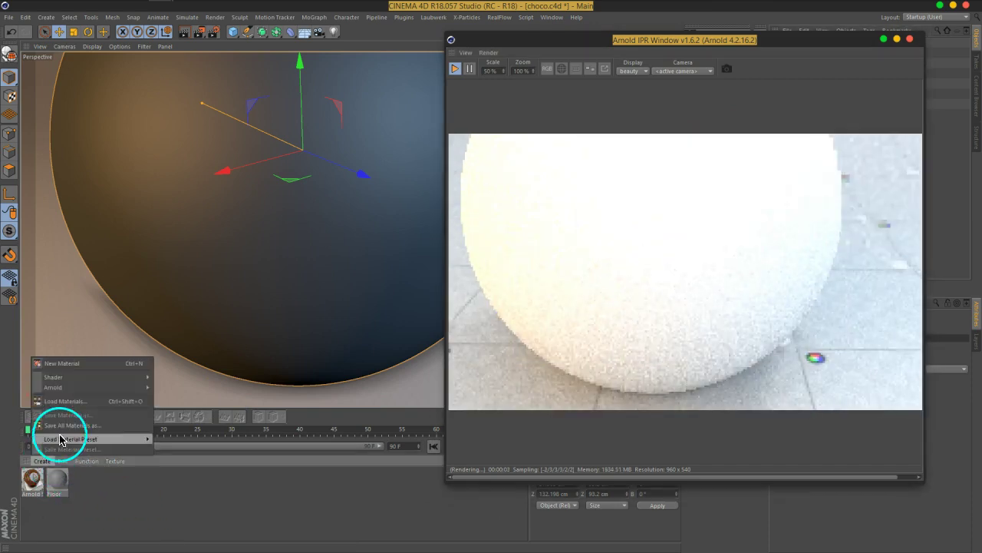
click(162, 372)
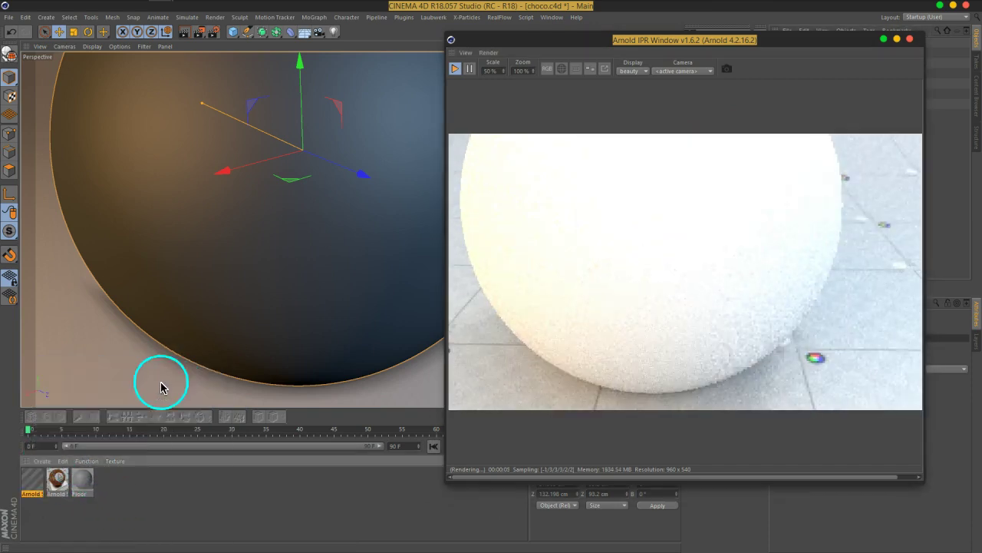
drag(651, 39, 570, 230)
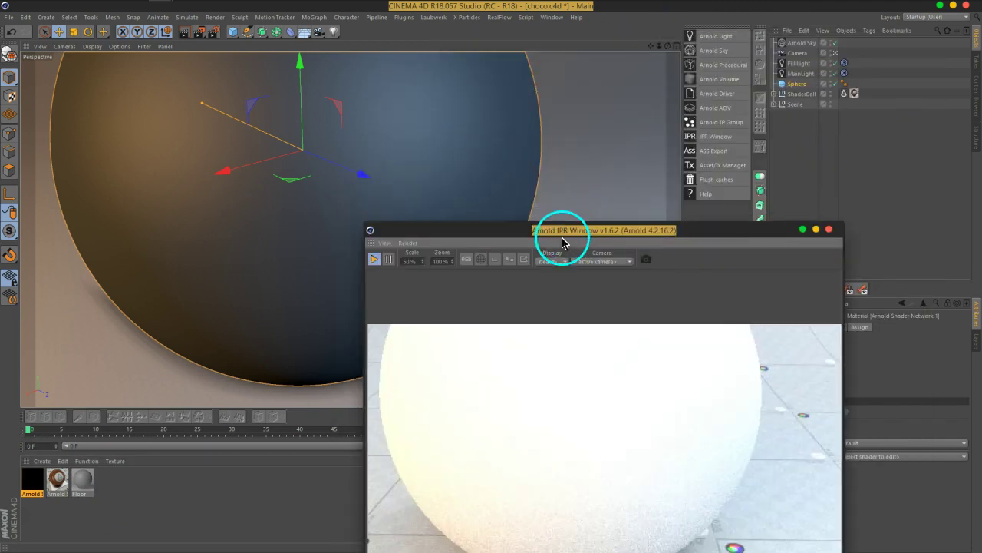
click(31, 485)
drag(31, 485, 797, 86)
- Open Arnold Shader Network.1 in the Material Editor and launch its network editor
drag(691, 232, 583, 38)
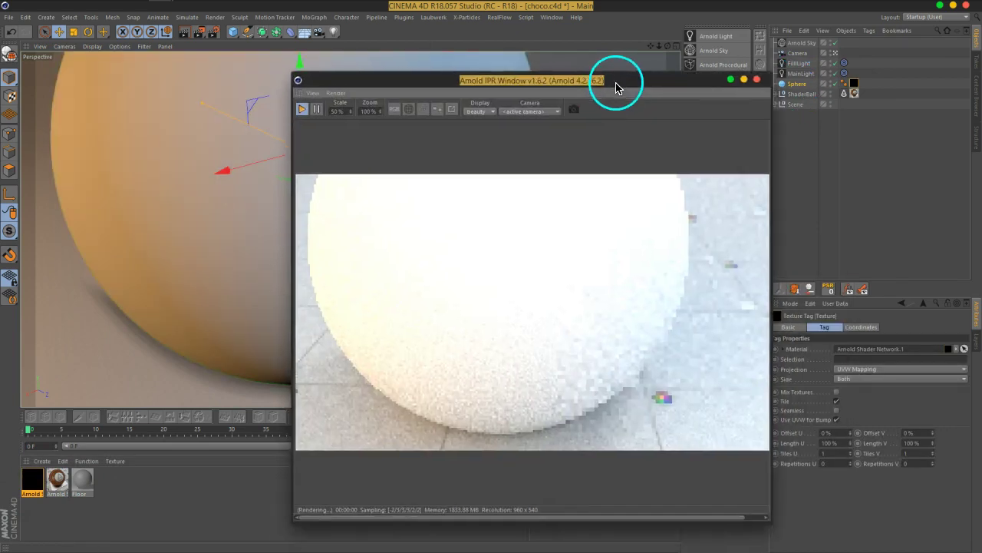
double_click(32, 479)
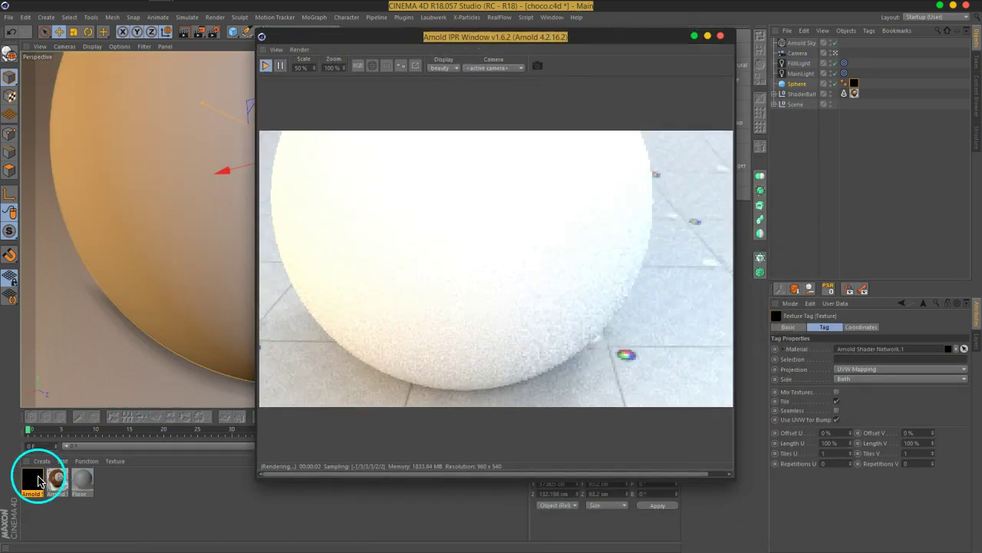
drag(485, 39, 636, 36)
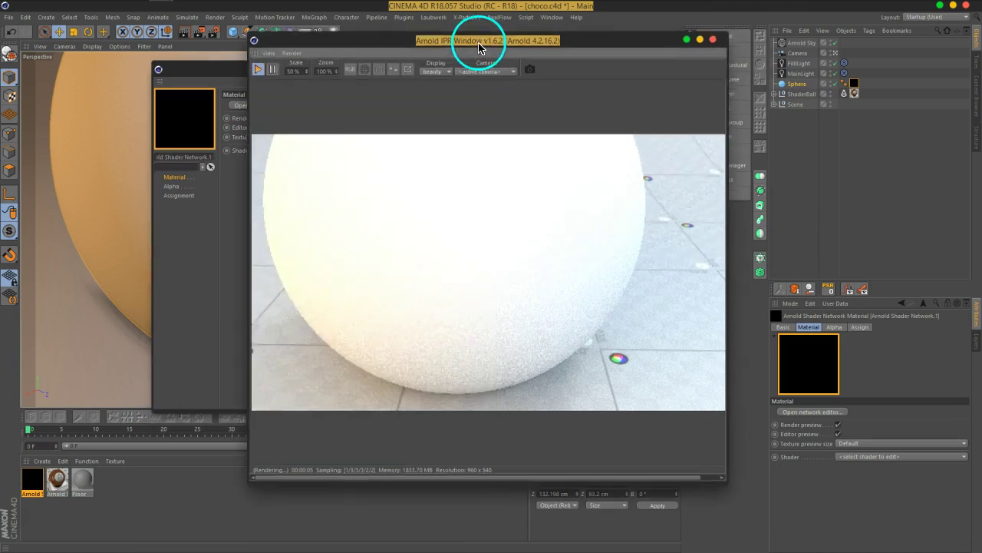
click(261, 105)
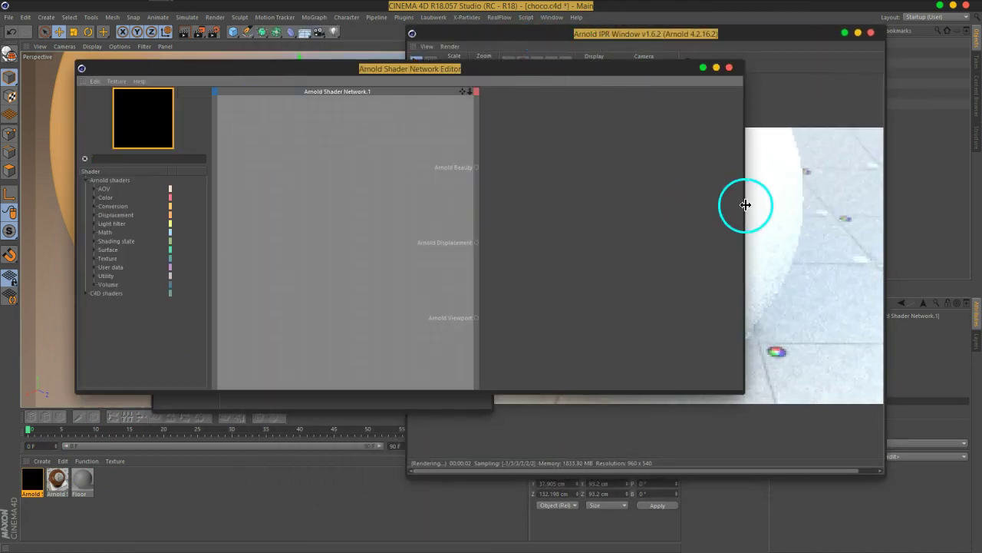
- Place the node editor beside the render preview and add a standard shader feeding the beauty output
drag(745, 207, 640, 207)
drag(478, 68, 372, 68)
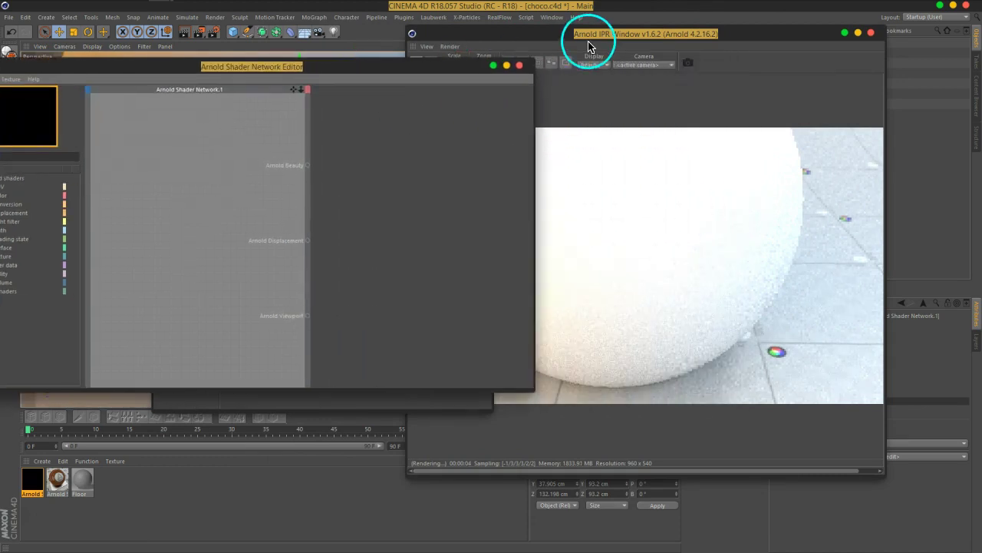
drag(588, 37, 704, 37)
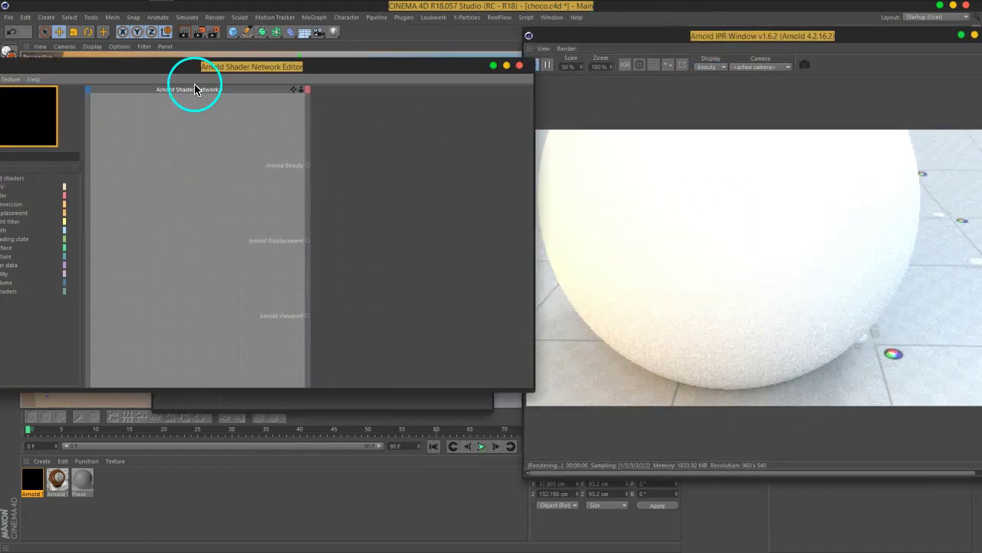
drag(197, 65, 265, 56)
double_click(244, 187)
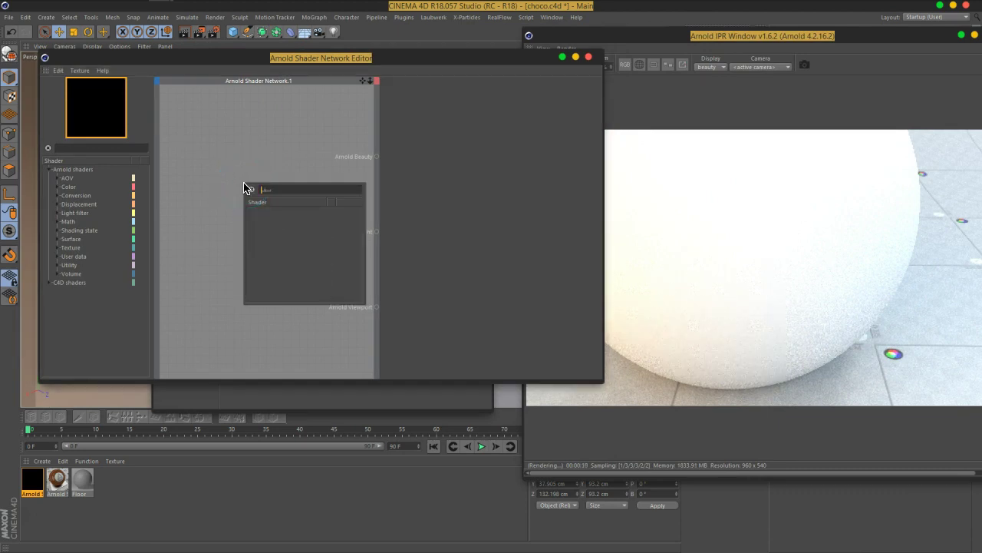
text(st)
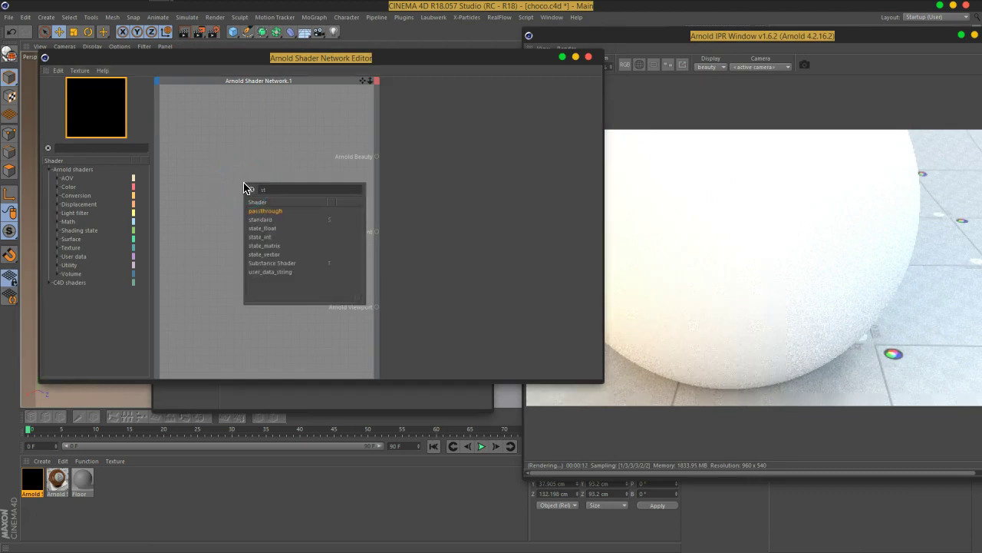
click(261, 220)
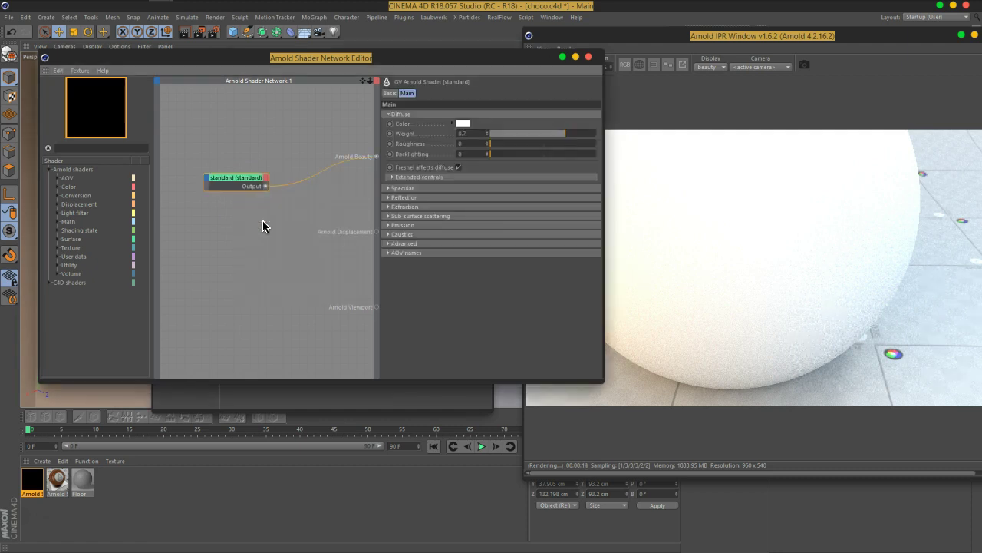
- Add a thin_film node and connect its output to the standard shader's Diffuse Color
drag(495, 60, 422, 53)
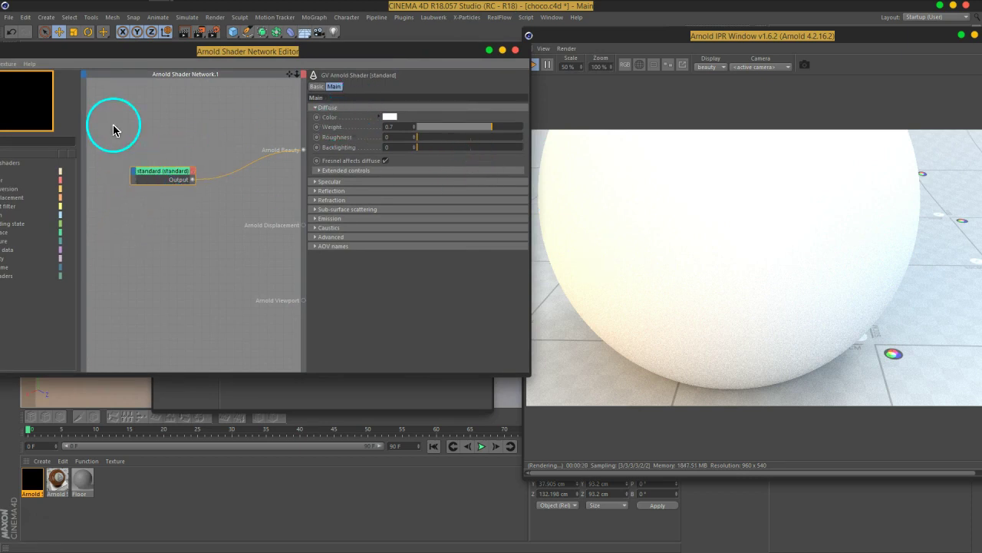
drag(112, 60, 278, 97)
key(space)
text(thi)
click(387, 292)
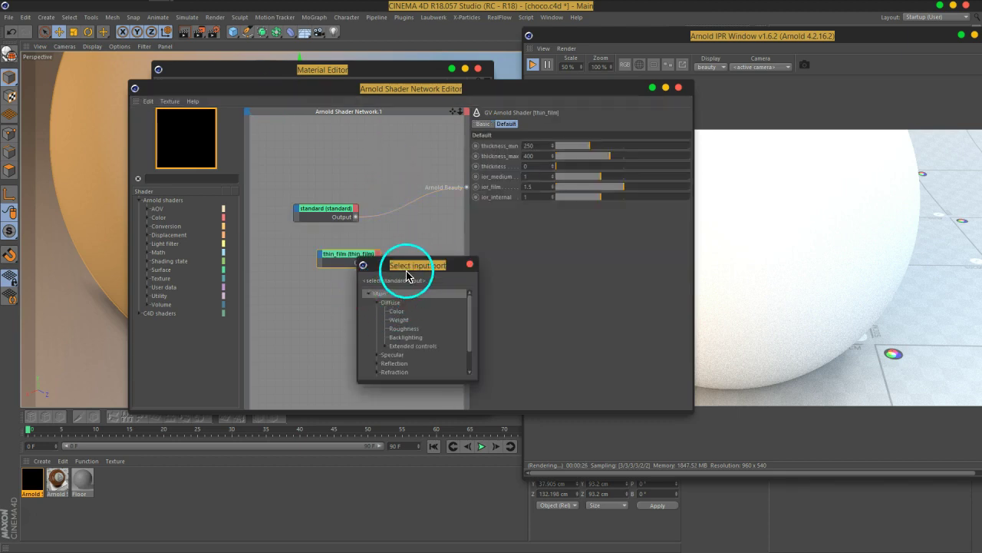
mouse_move(408, 273)
mouse_down()
mouse_move(263, 165)
mouse_move(340, 115)
mouse_move(438, 103)
mouse_up()
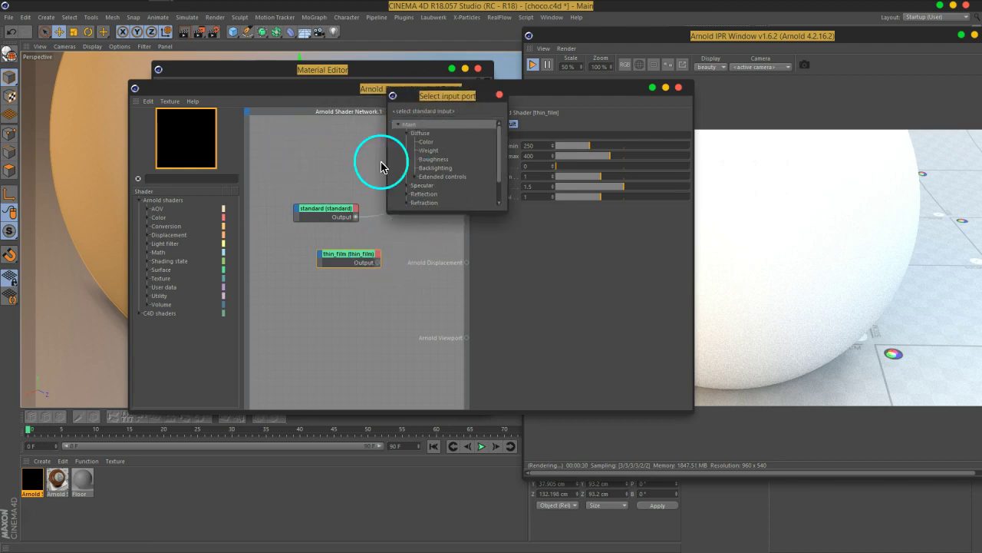
click(428, 144)
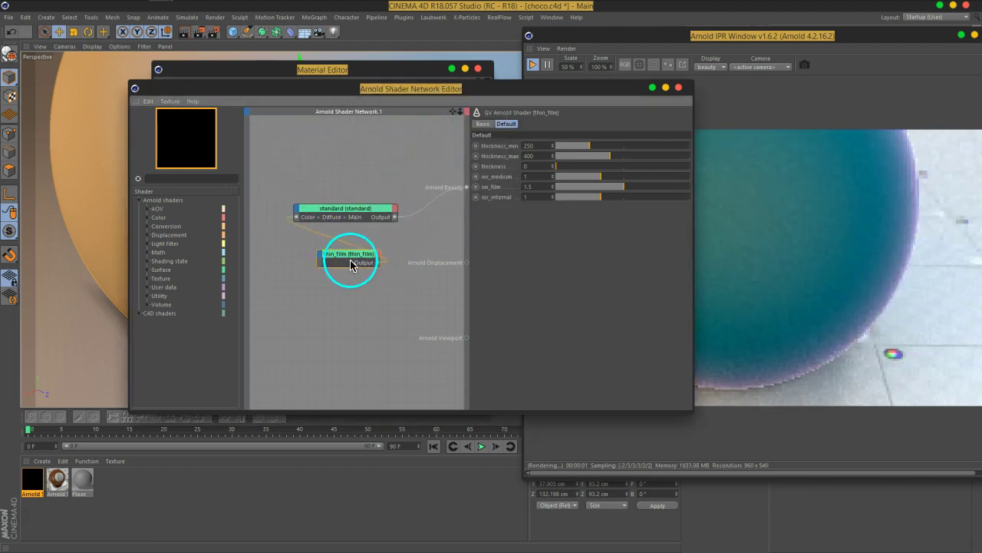
drag(345, 261, 296, 259)
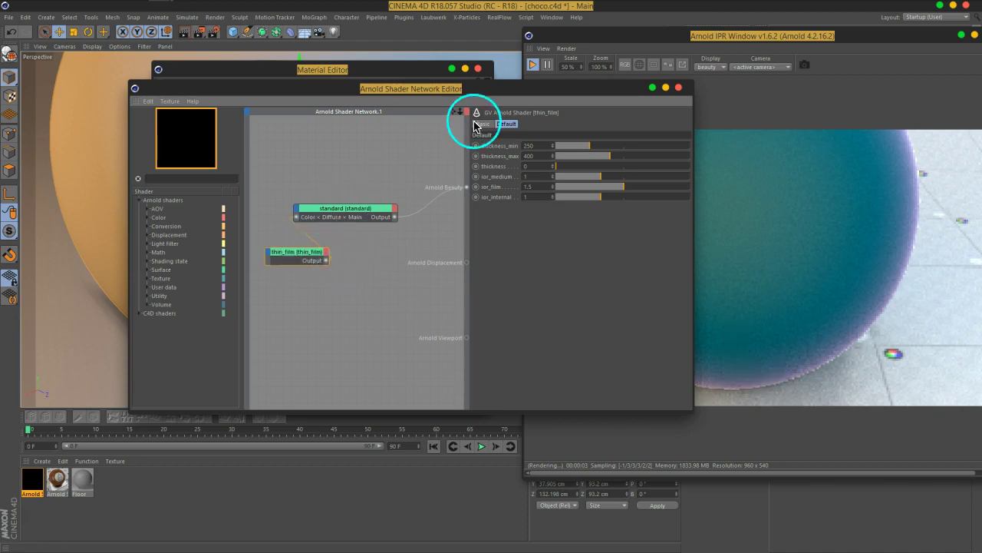
drag(492, 94, 378, 68)
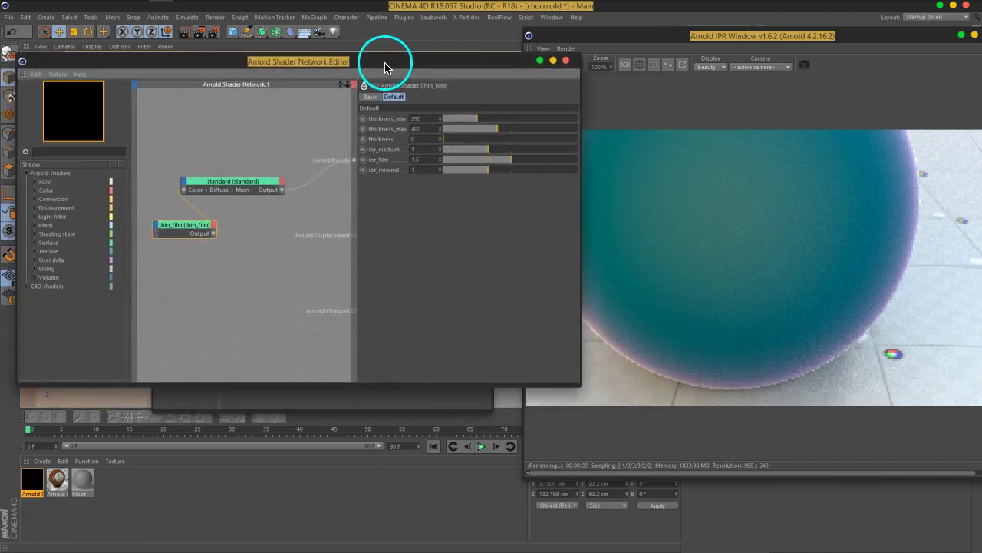
mouse_move(728, 44)
mouse_down()
mouse_move(685, 36)
mouse_move(411, 57)
mouse_up()
- Add an Arnold Parameters tag to the Sphere with Opaque unchecked
right_click(802, 83)
mouse_move(844, 80)
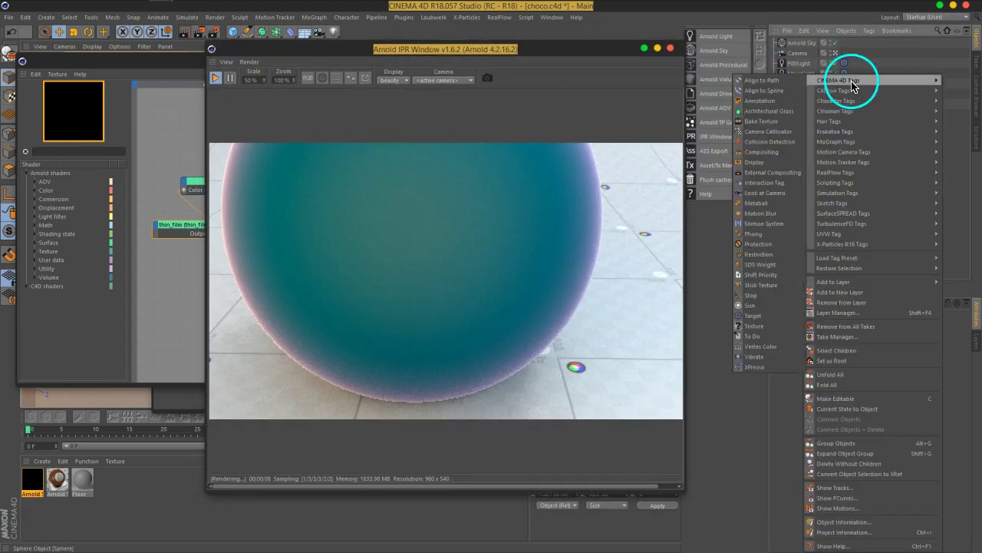
click(783, 90)
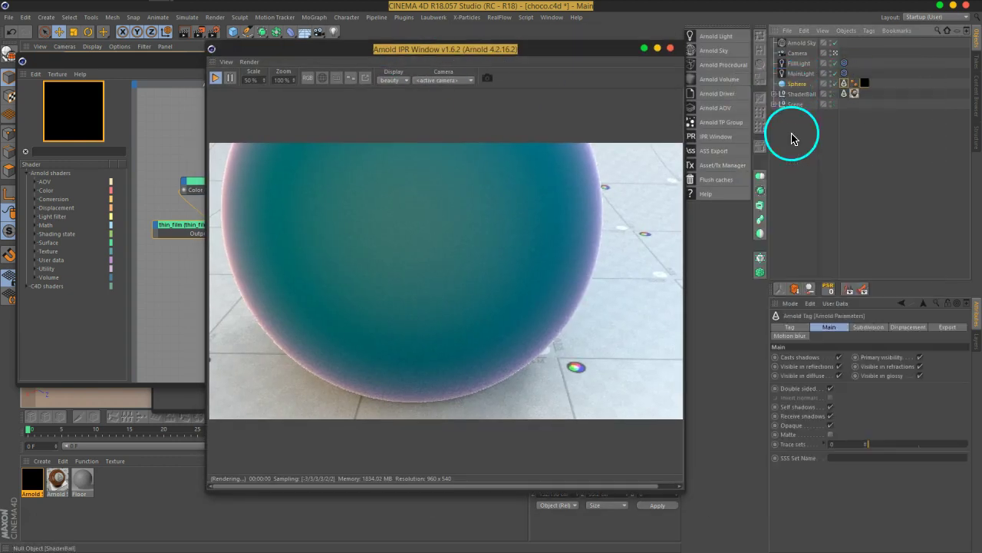
click(830, 425)
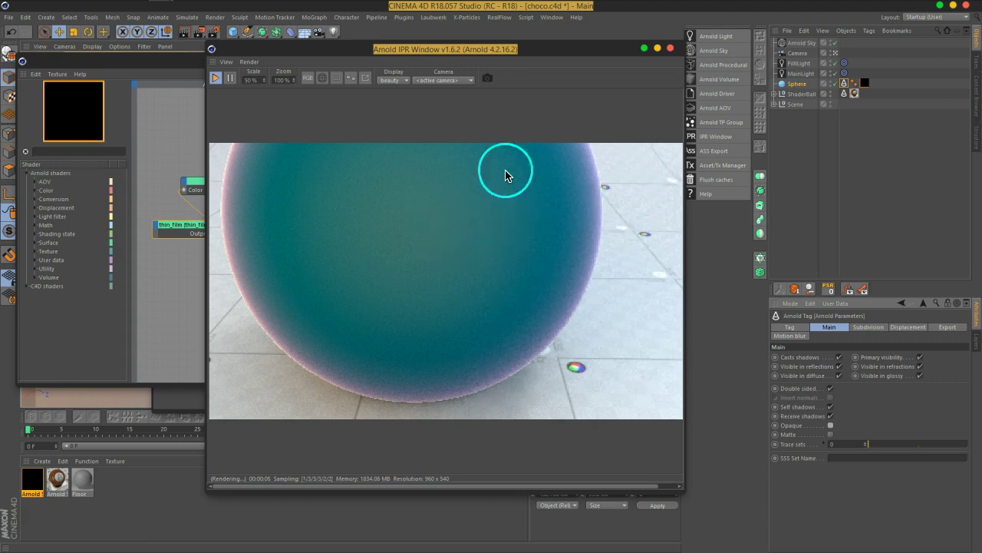
mouse_move(511, 62)
mouse_down()
mouse_move(640, 61)
mouse_move(771, 44)
mouse_up()
mouse_move(417, 66)
mouse_down()
mouse_move(305, 49)
mouse_move(314, 44)
mouse_move(266, 56)
mouse_up()
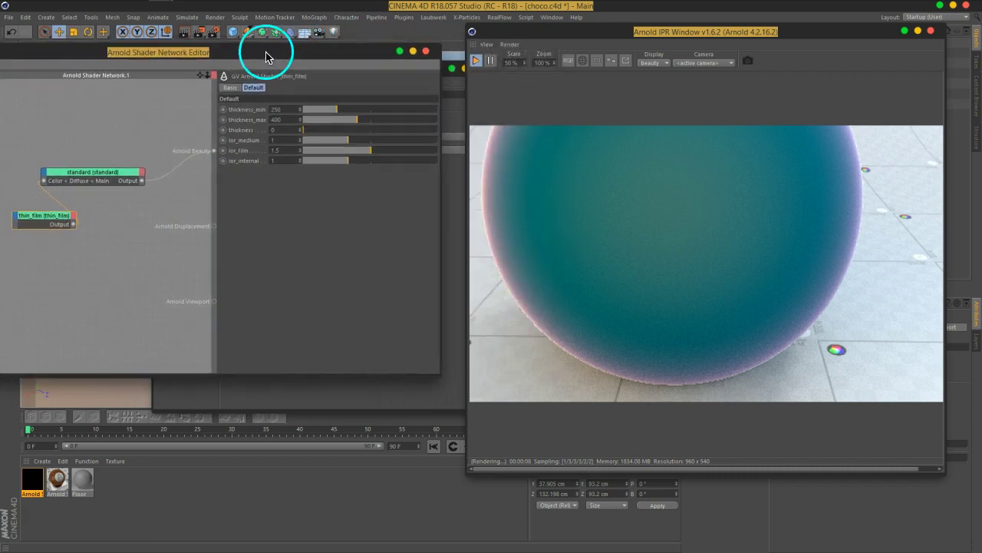
- Enable specular Fresnel on the standard shader with specular weight 1 and roughness 0
click(96, 181)
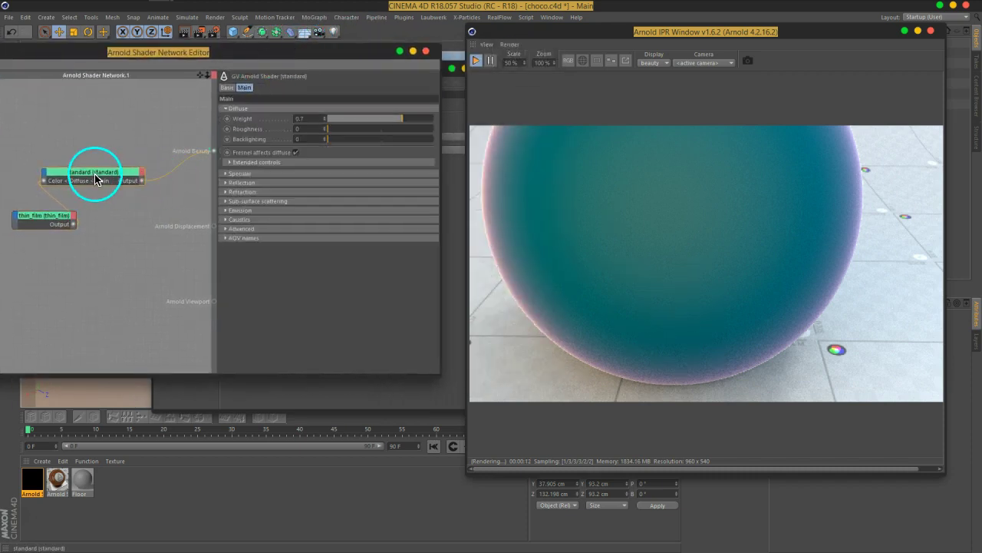
click(248, 175)
click(297, 246)
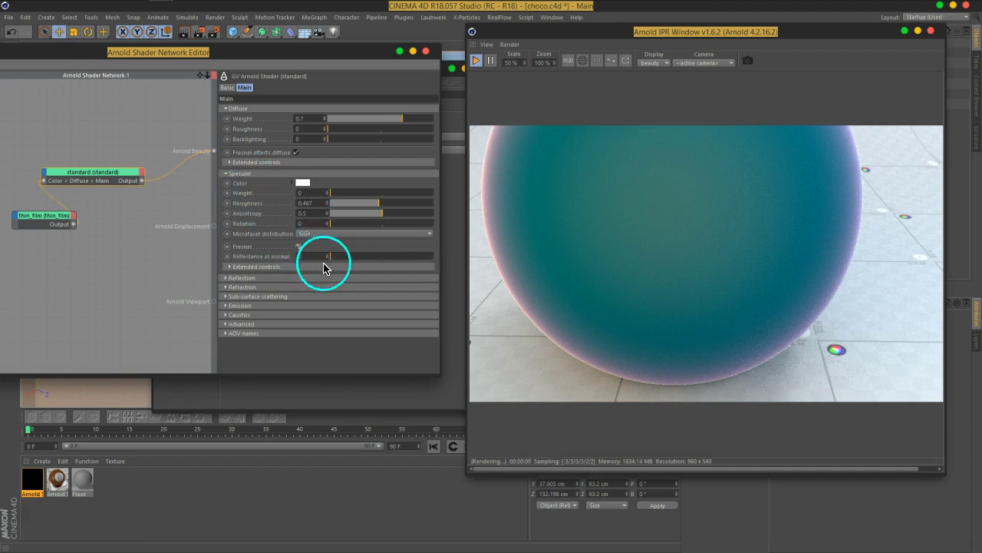
drag(332, 193, 513, 200)
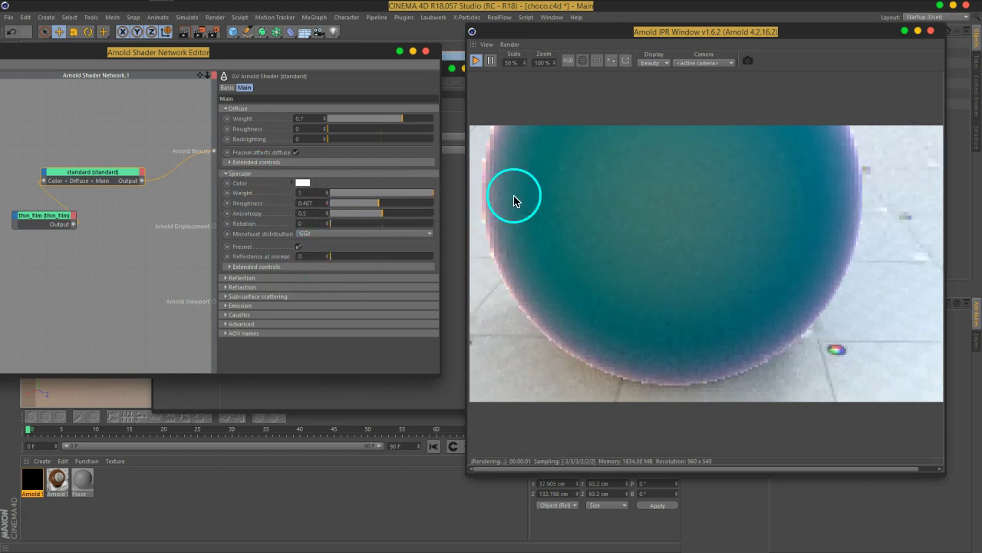
drag(376, 204, 335, 213)
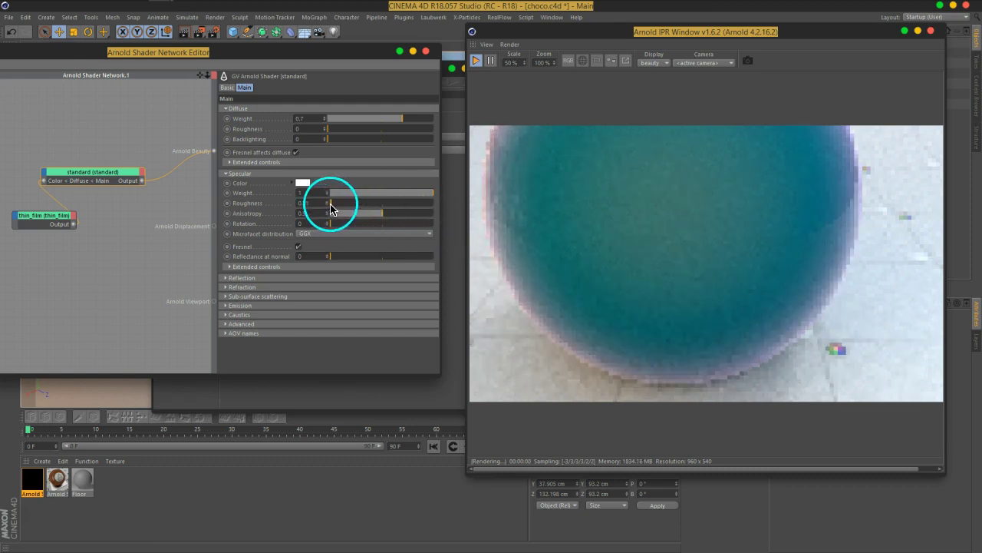
key(ctrl+z)
double_click(305, 202)
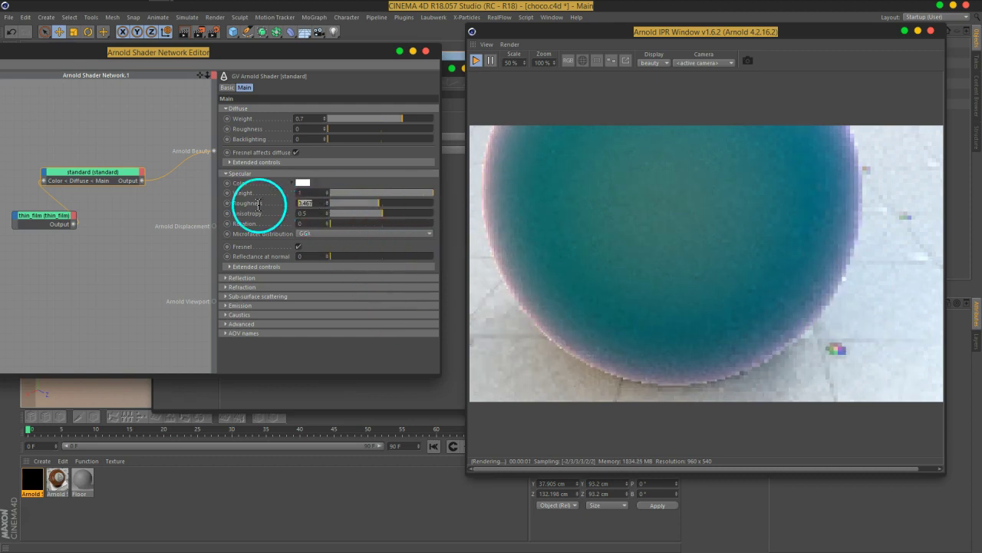
click(296, 321)
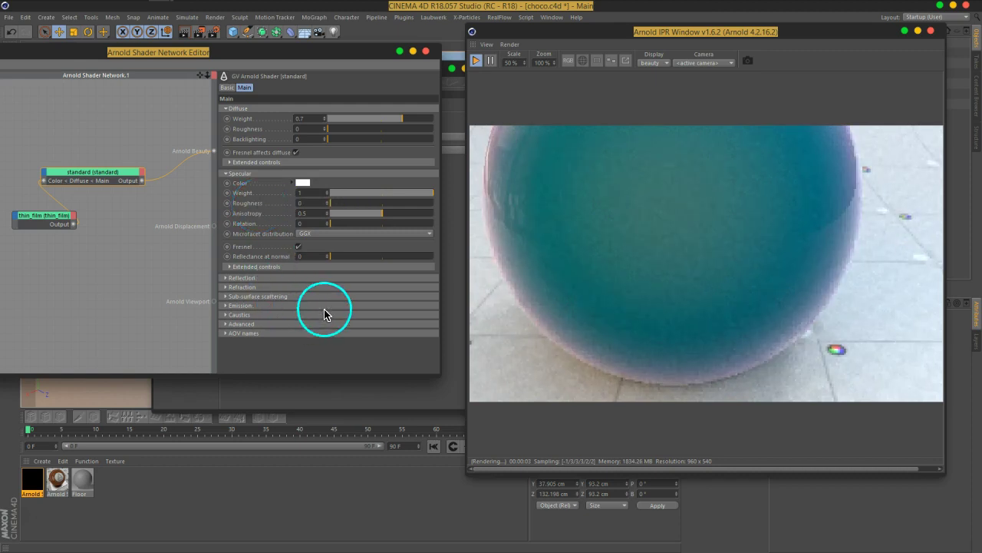
- Turn on Fresnel in the standard shader's reflection settings
click(250, 278)
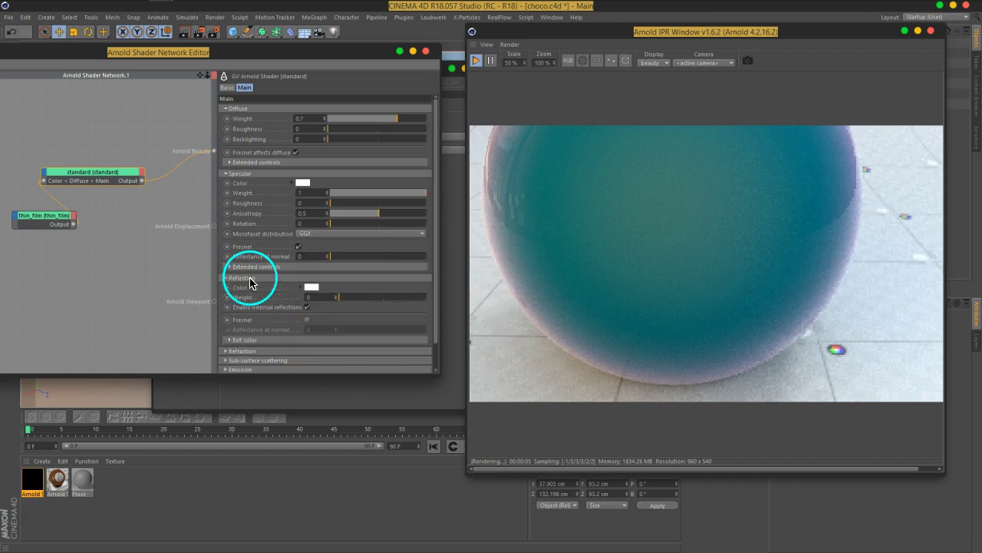
click(307, 320)
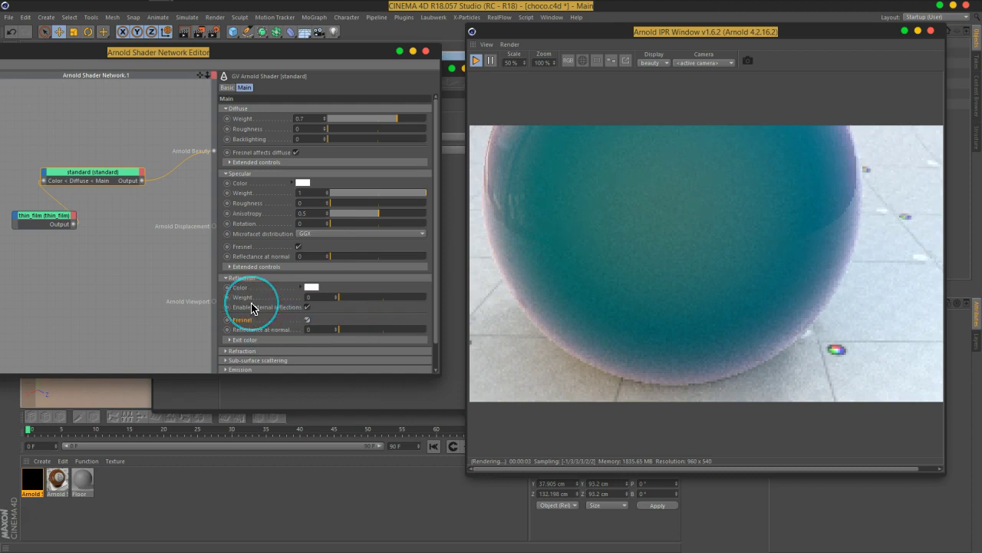
click(307, 322)
click(285, 278)
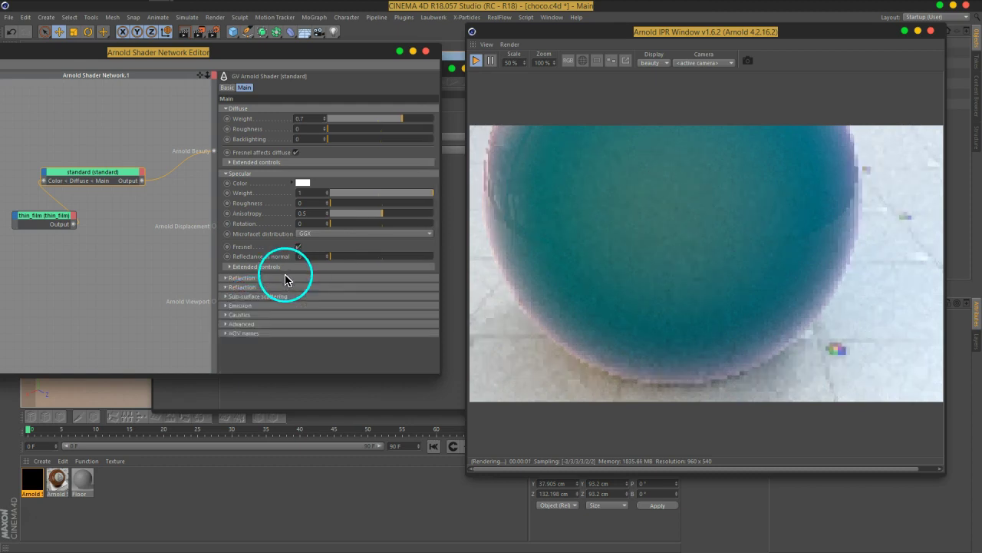
- Enable refraction Fresnel use IOR, with IOR 1.01 and refraction weight 0.86
click(267, 288)
scroll(338, 327, down, 2)
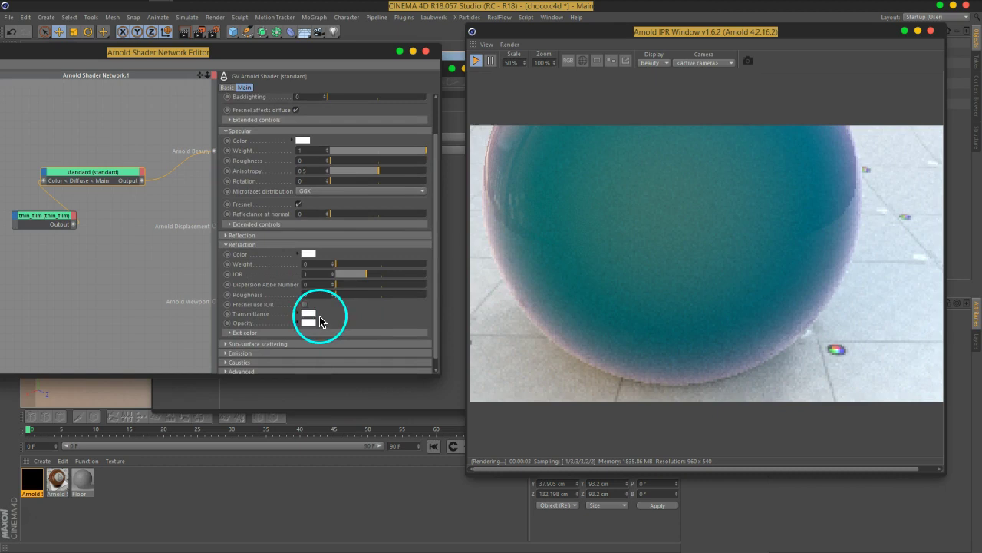
click(304, 305)
scroll(351, 322, up, 2)
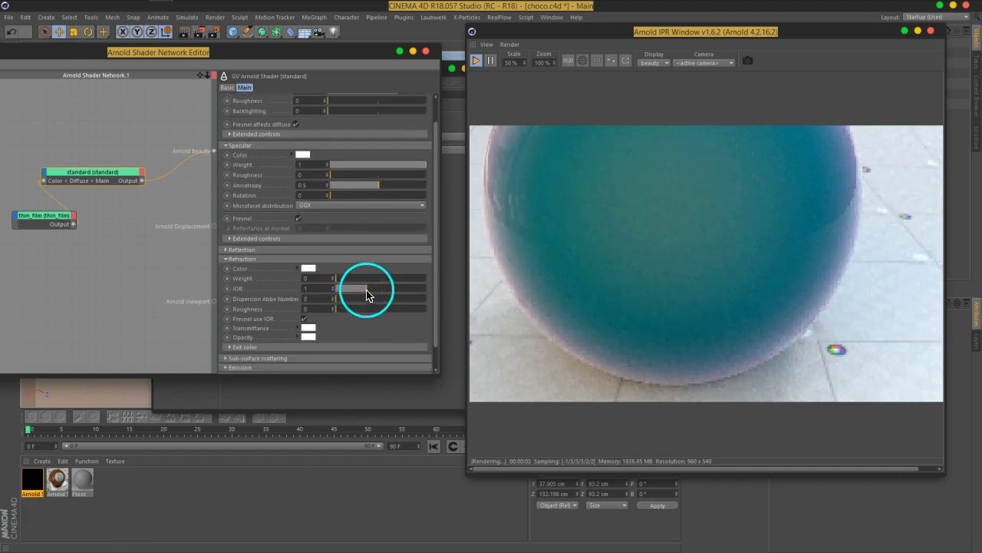
drag(372, 294, 344, 300)
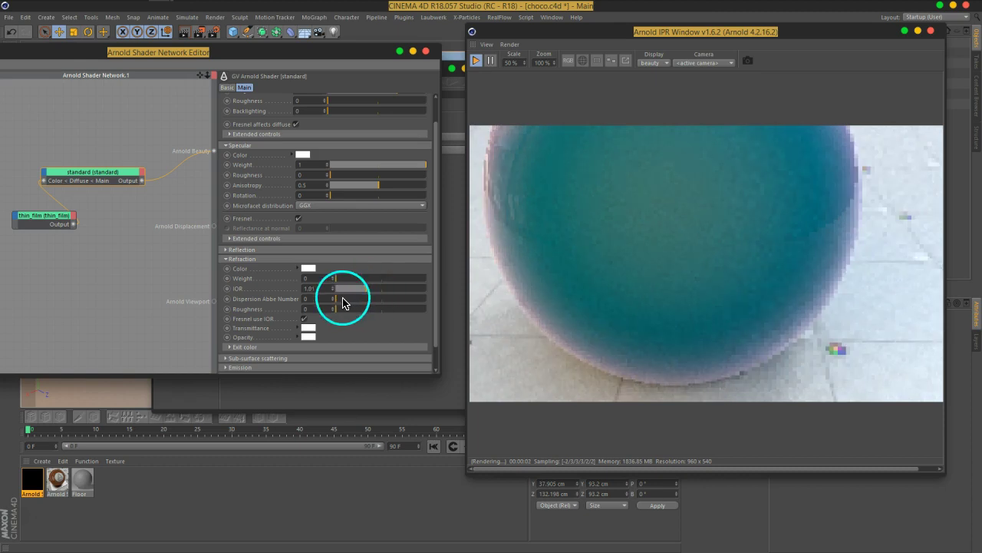
click(244, 285)
click(356, 285)
drag(346, 284, 416, 286)
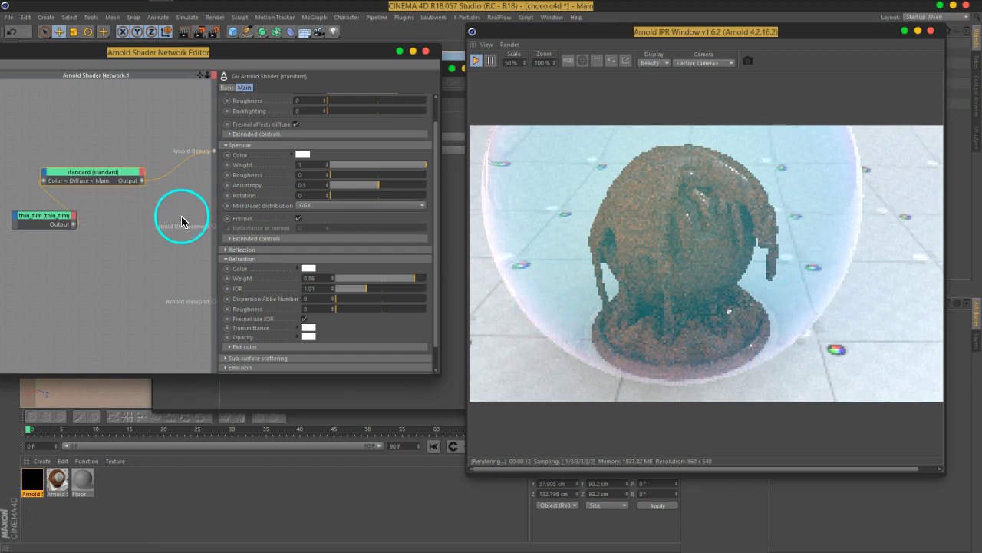
click(22, 224)
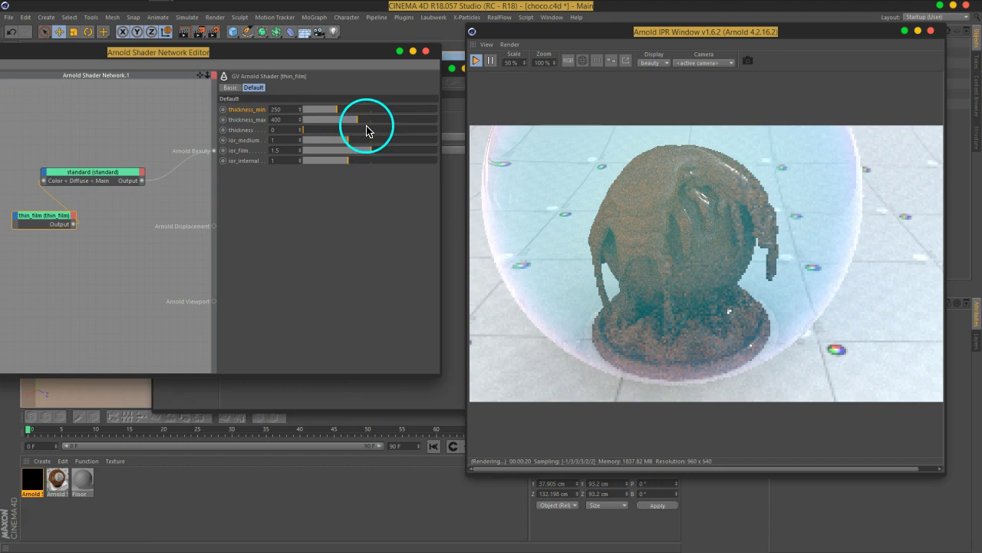
- Set thin_film thickness_max to 689, thickness_min to 270 and thickness to 0.48
drag(356, 127, 395, 127)
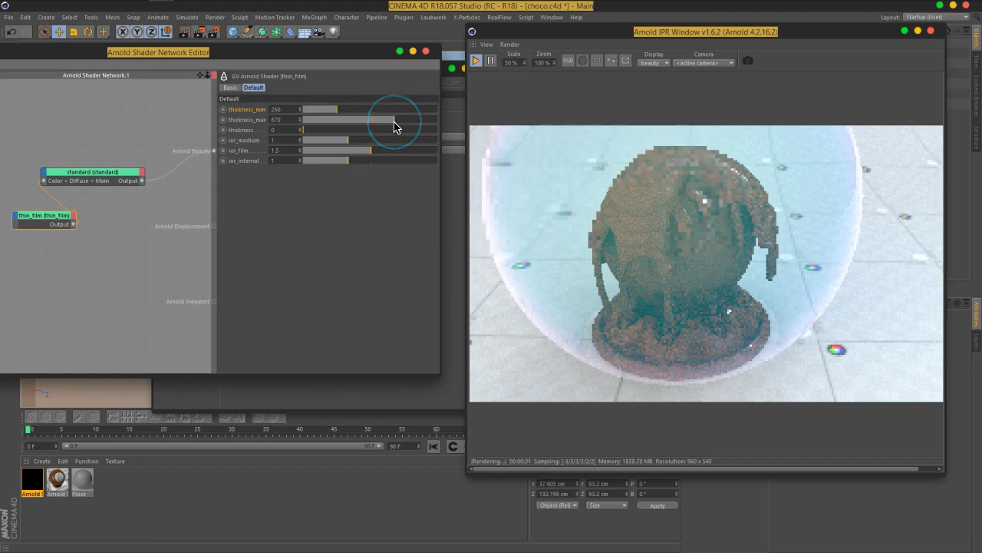
drag(396, 128, 345, 127)
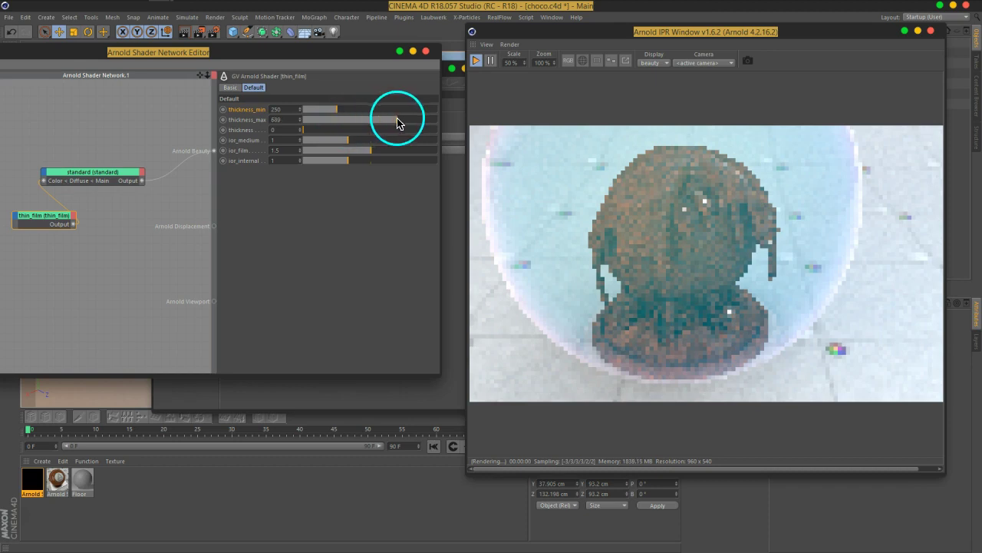
drag(337, 111, 310, 112)
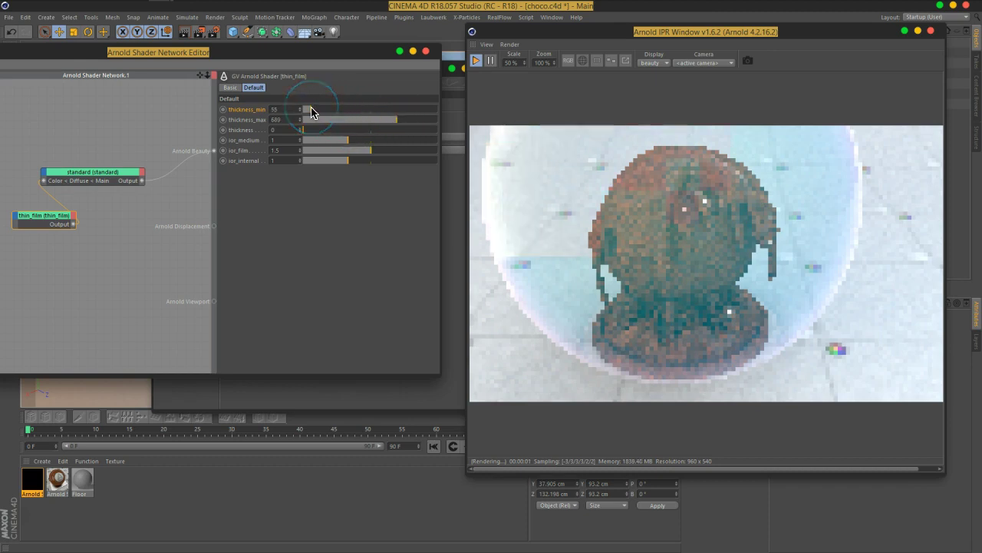
drag(311, 111, 351, 115)
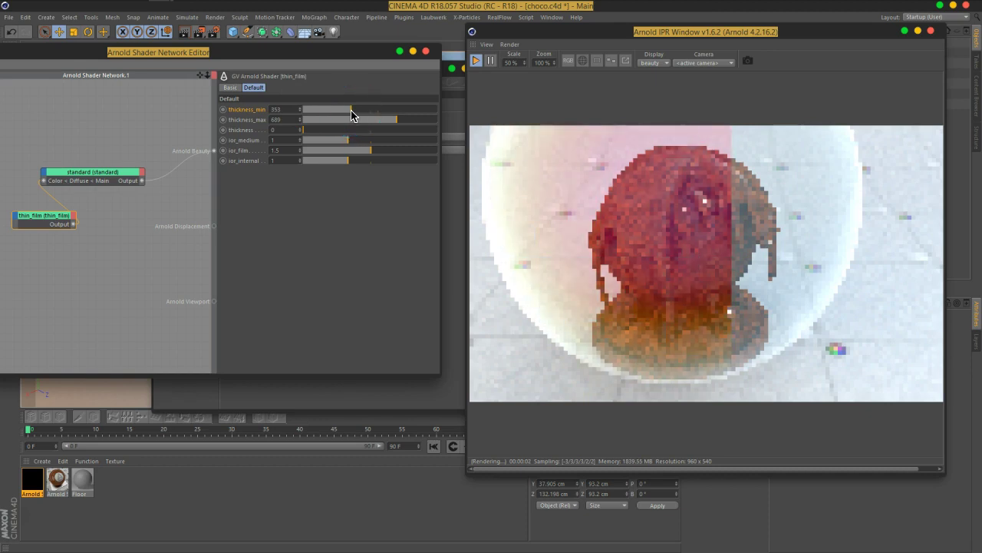
click(341, 112)
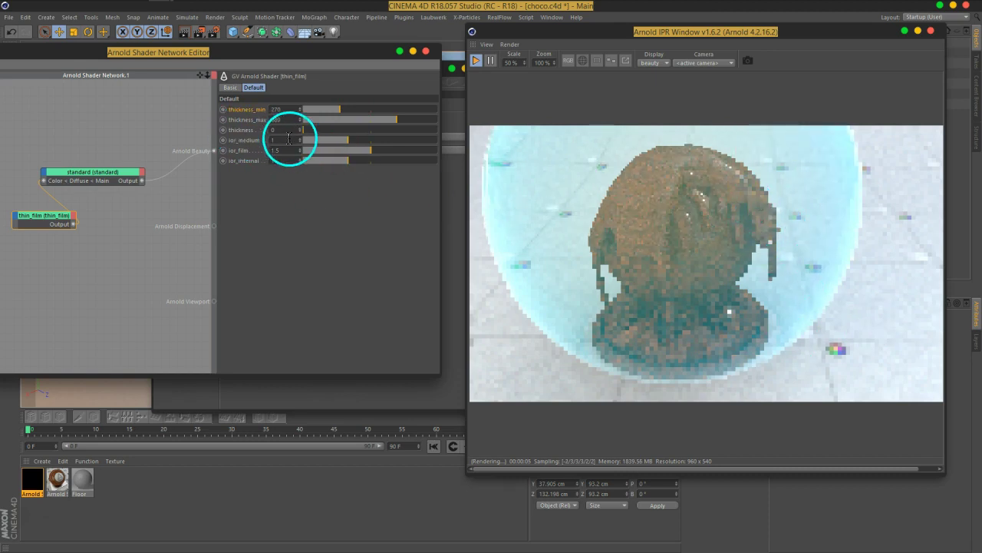
drag(316, 131, 369, 134)
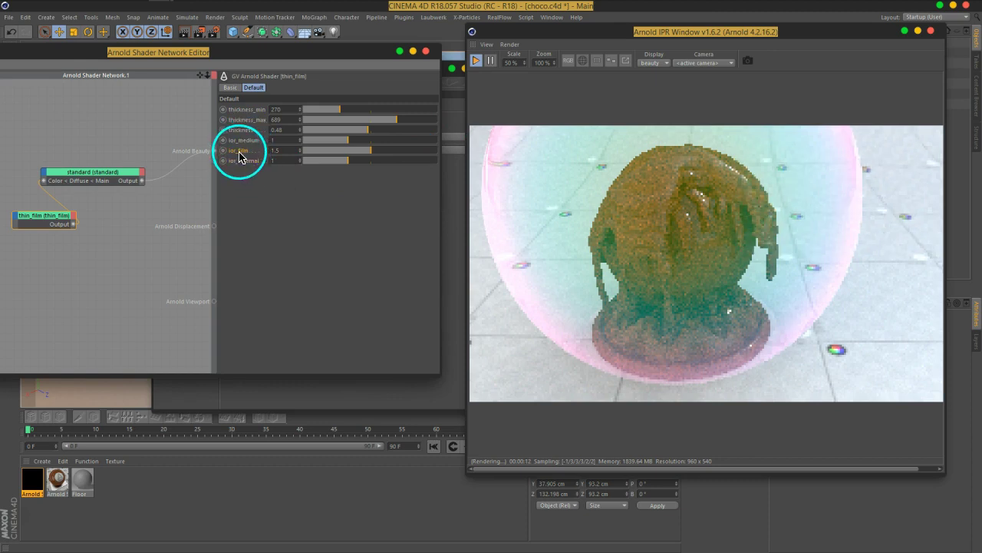
- Raise the thin_film ior_film from 1.33 to 1.51
mouse_move(376, 155)
mouse_down()
mouse_move(385, 156)
mouse_move(364, 155)
mouse_up()
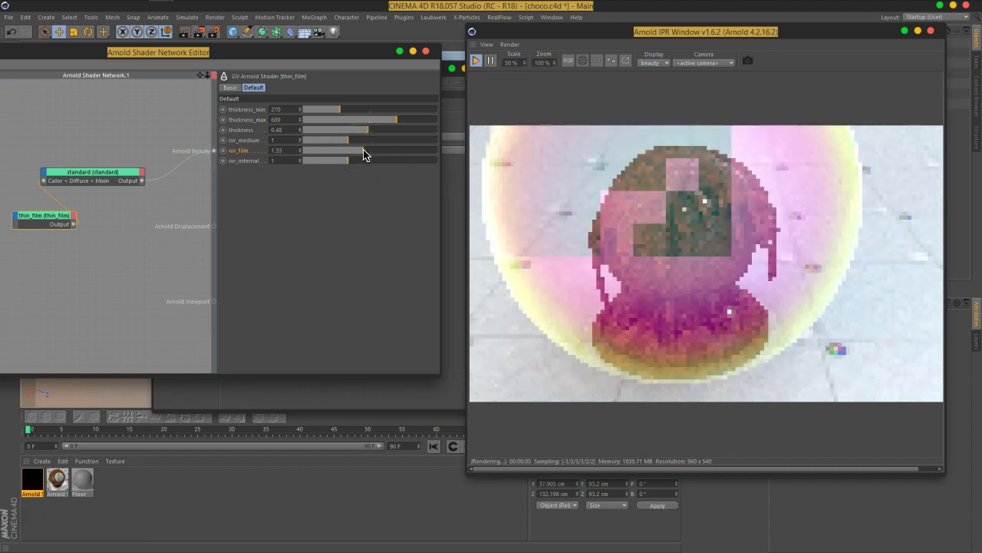
drag(364, 155, 368, 156)
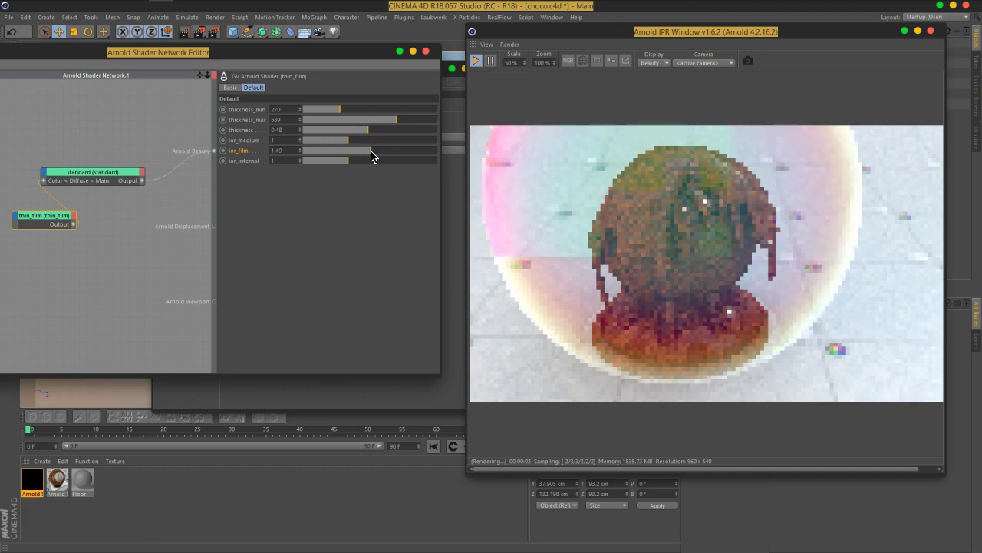
drag(371, 156, 373, 157)
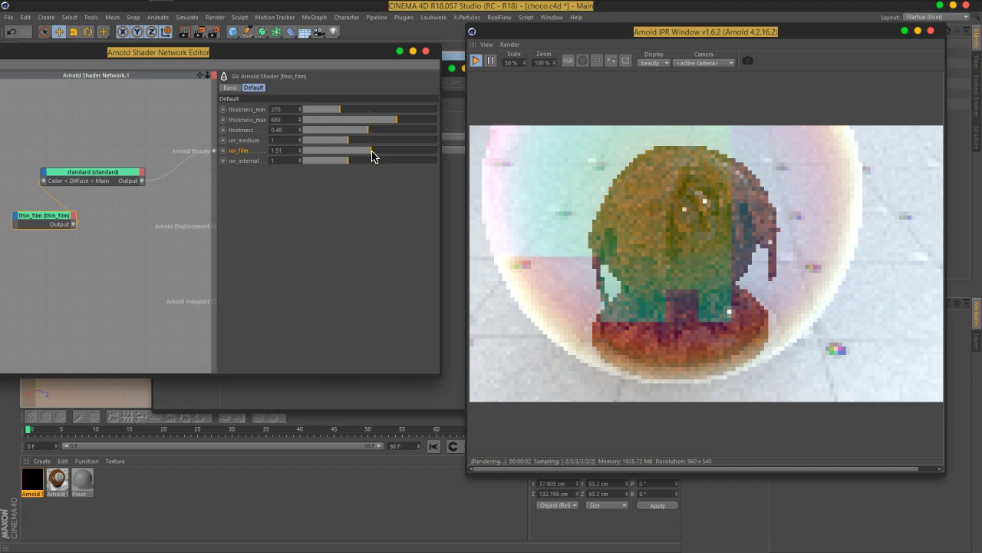
click(276, 159)
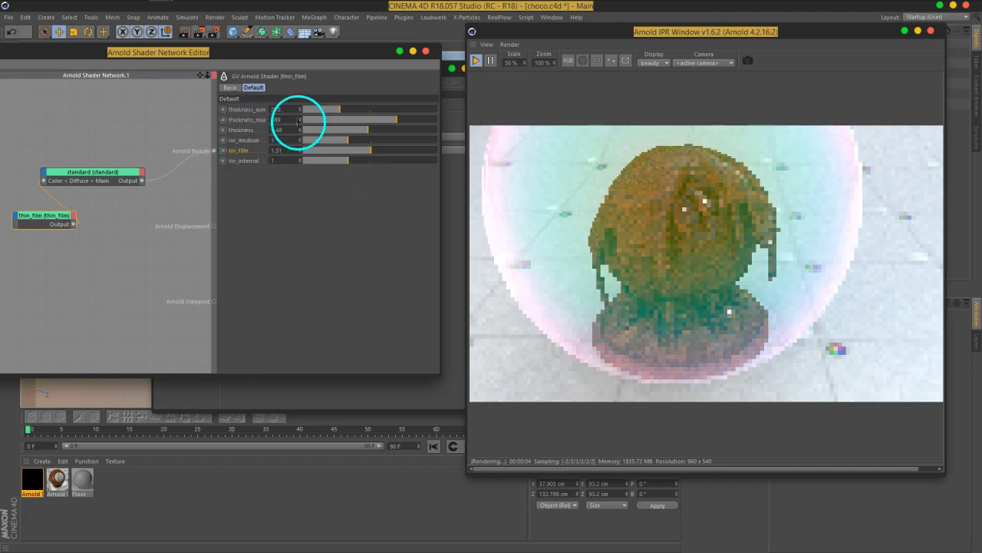
- Readjust the thin film to thickness_min 315 and thickness_max 643
mouse_move(332, 116)
mouse_down()
mouse_move(253, 121)
mouse_move(358, 110)
mouse_up()
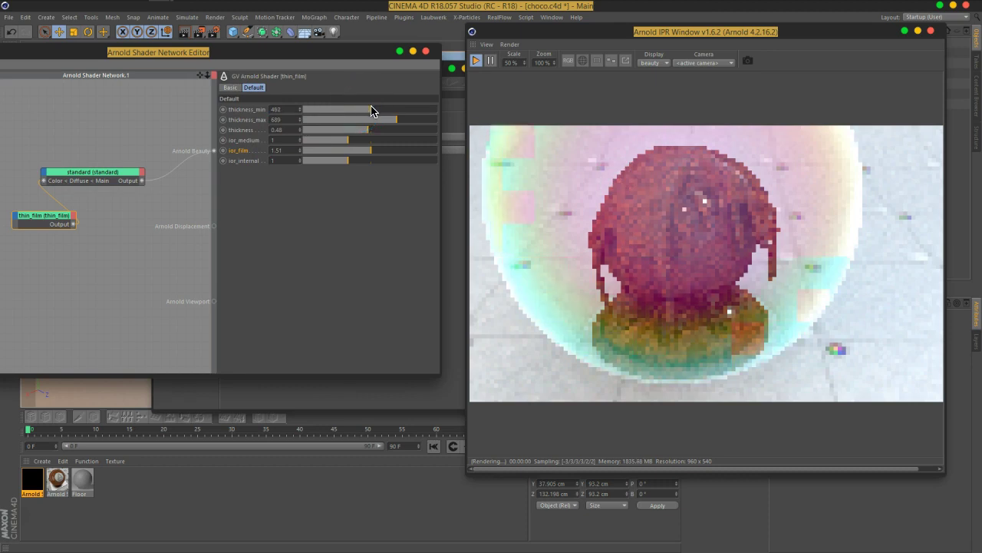
drag(372, 109, 335, 109)
drag(395, 123, 362, 127)
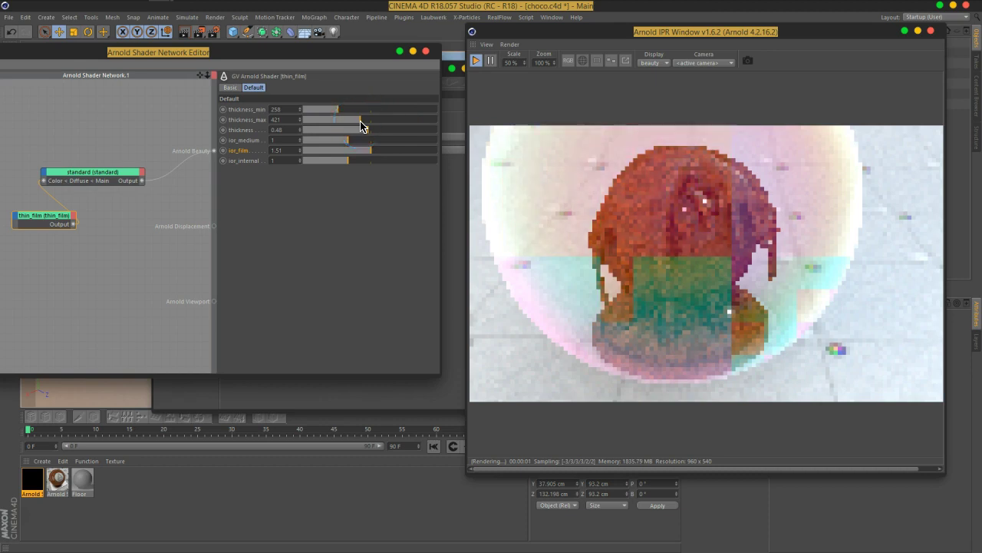
click(392, 125)
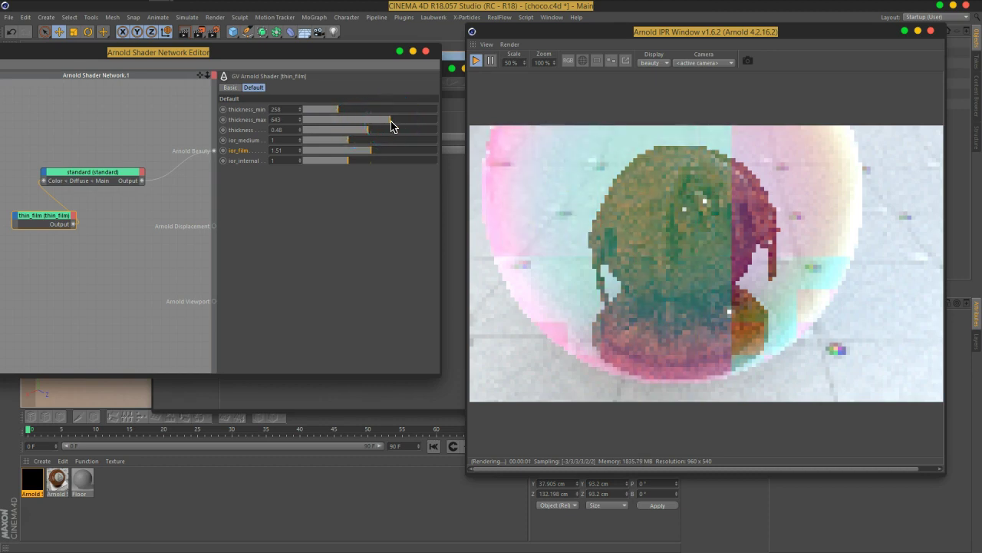
mouse_move(367, 112)
mouse_down()
mouse_move(320, 115)
mouse_move(346, 117)
mouse_up()
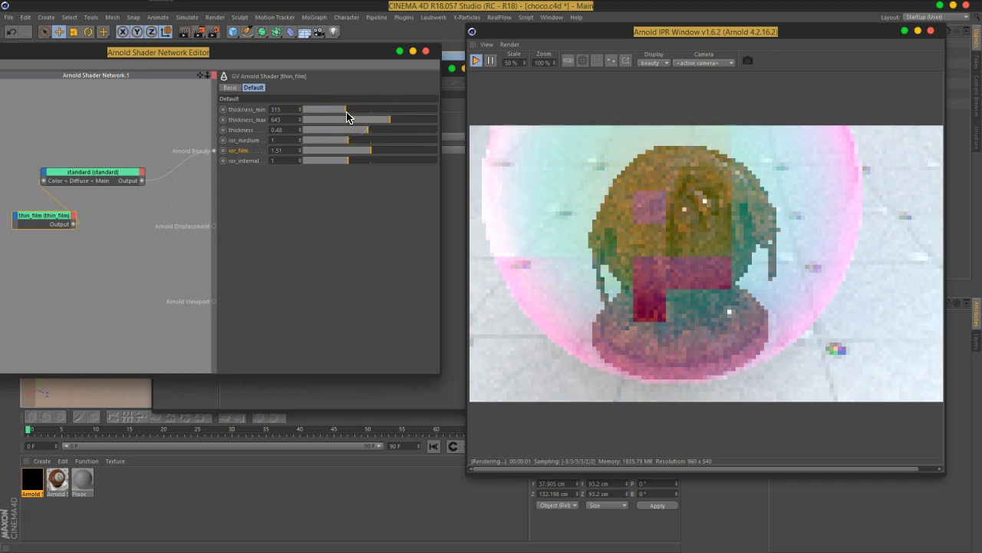
mouse_move(296, 54)
mouse_down()
mouse_move(470, 52)
mouse_move(446, 57)
mouse_up()
drag(277, 176, 303, 137)
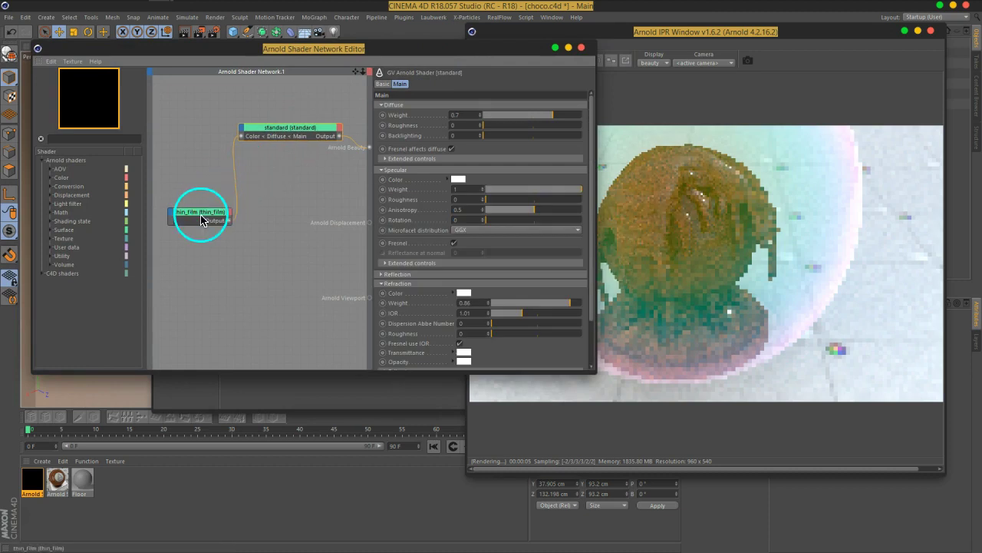
drag(202, 220, 226, 172)
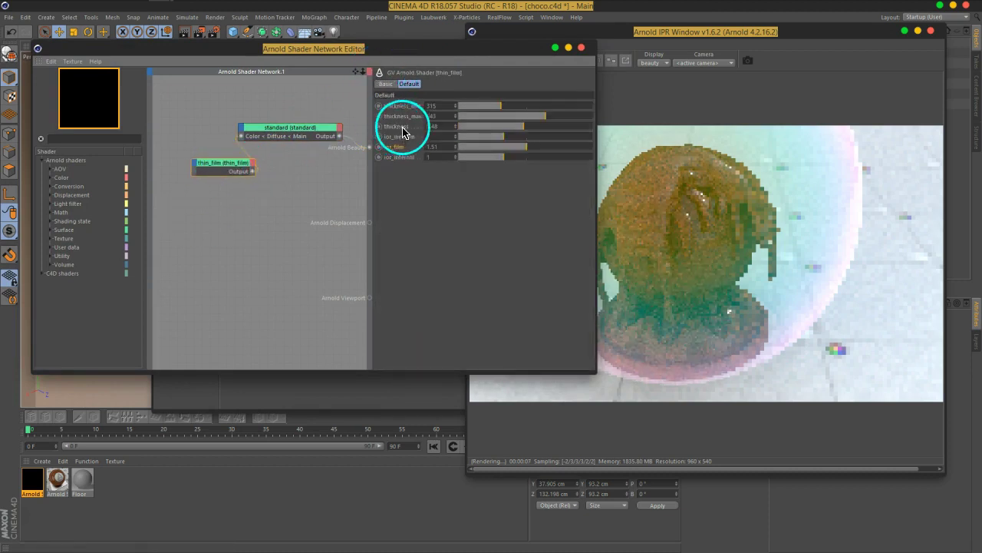
drag(423, 48, 330, 58)
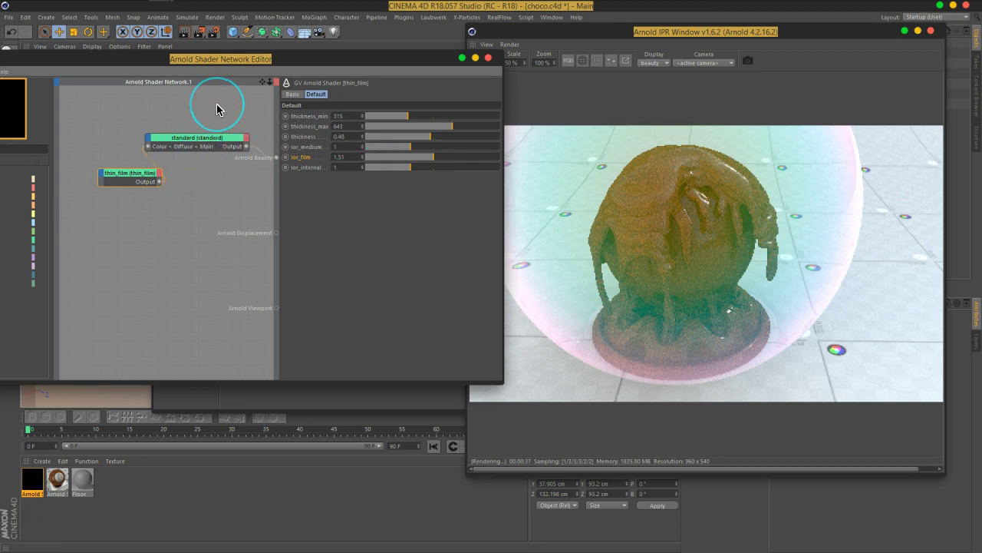
drag(263, 60, 467, 59)
click(330, 182)
drag(330, 183, 326, 190)
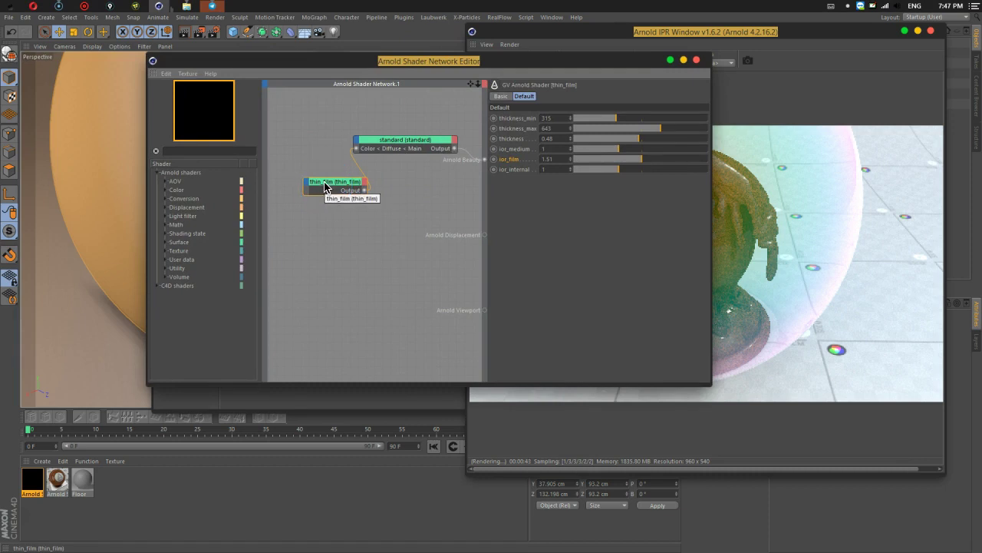
- Search the shader list for 'noi' and drop a noise shader node into the network
click(227, 151)
text(noi)
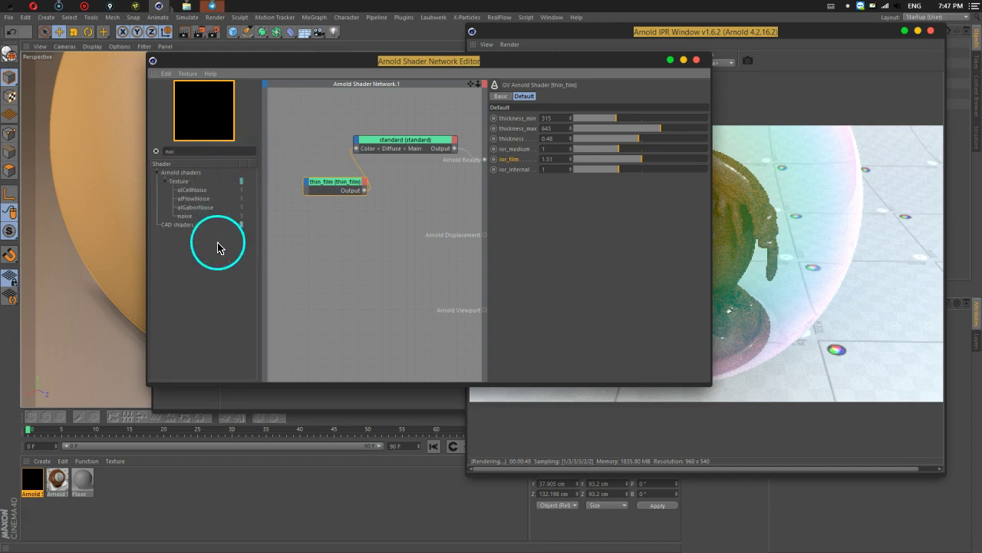
drag(184, 221, 305, 257)
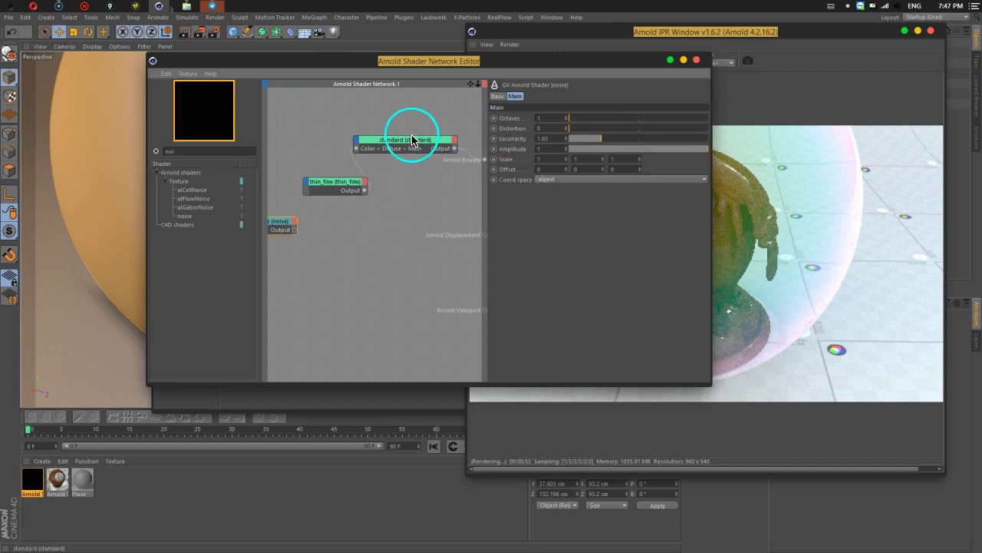
- Rearrange the editor and the standard, thin_film and noise nodes, then select thin_film
drag(422, 62, 371, 69)
drag(357, 146, 388, 145)
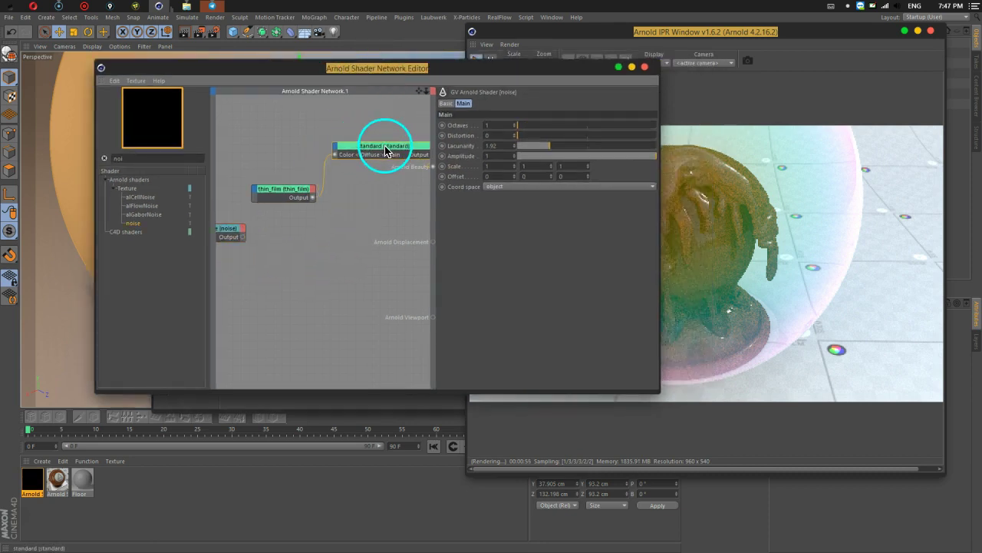
drag(291, 192, 299, 178)
click(233, 238)
drag(234, 237, 262, 233)
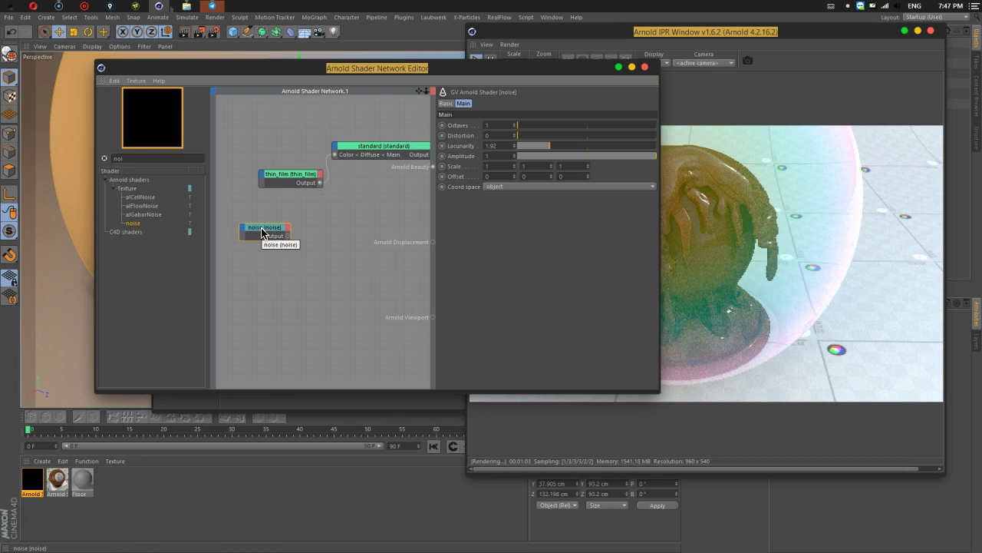
click(288, 177)
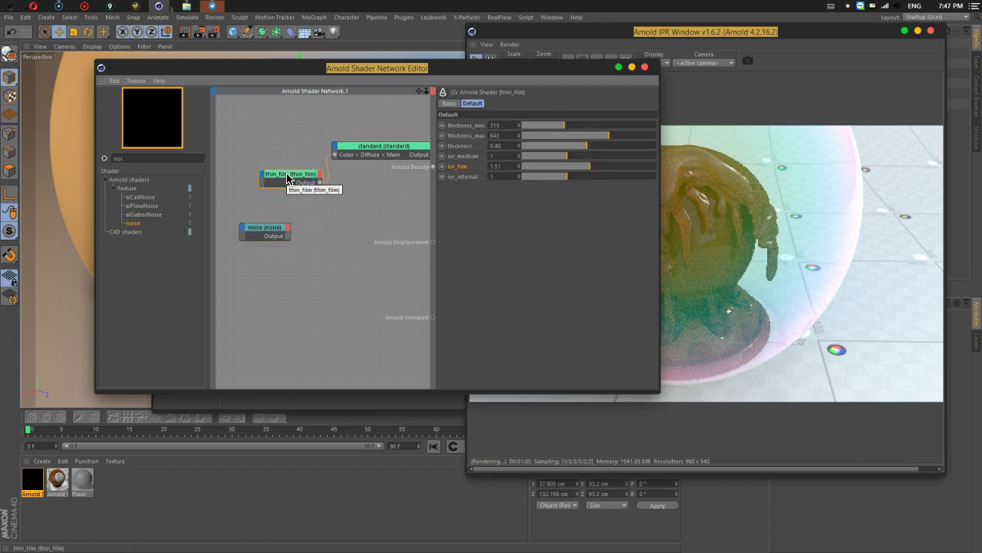
drag(271, 215, 263, 246)
- Replace the search text with 'ran' and drop a range shader node beside noise and thin_film
drag(288, 176, 289, 191)
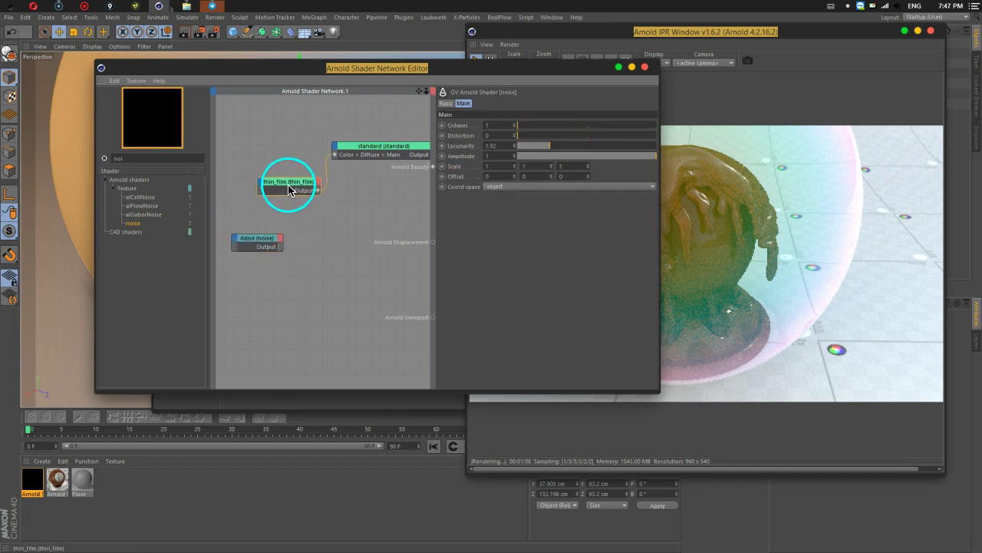
click(173, 161)
key(BackSpace)
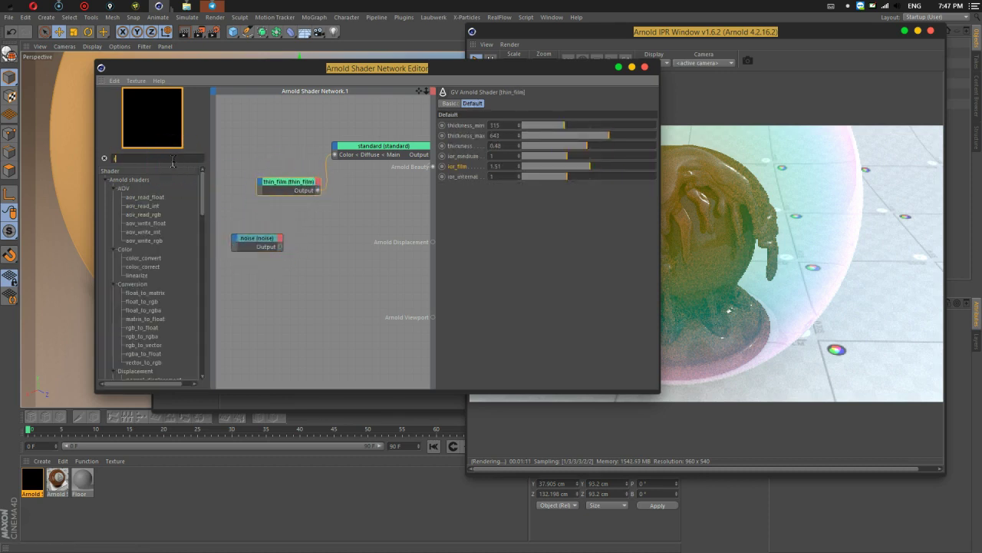
text(ran)
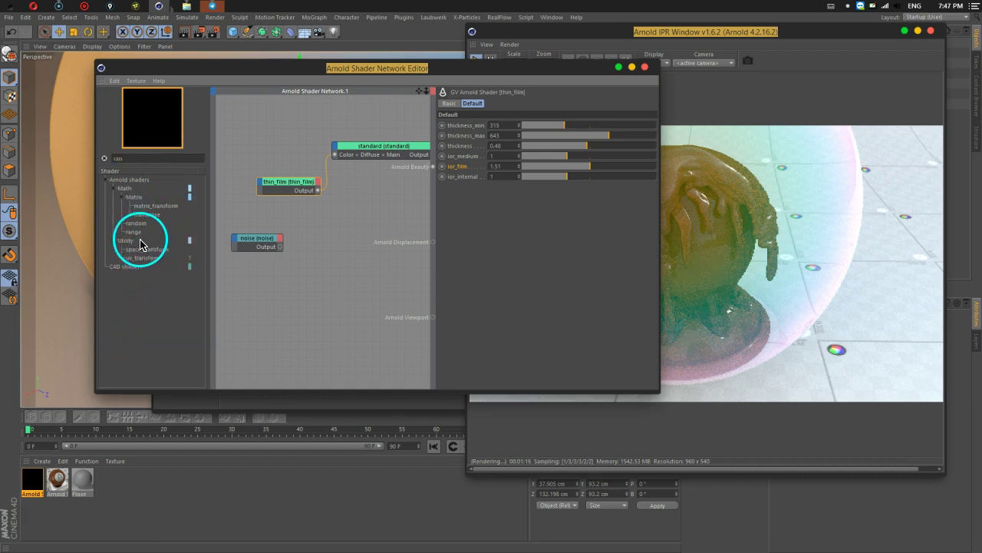
drag(134, 231, 340, 226)
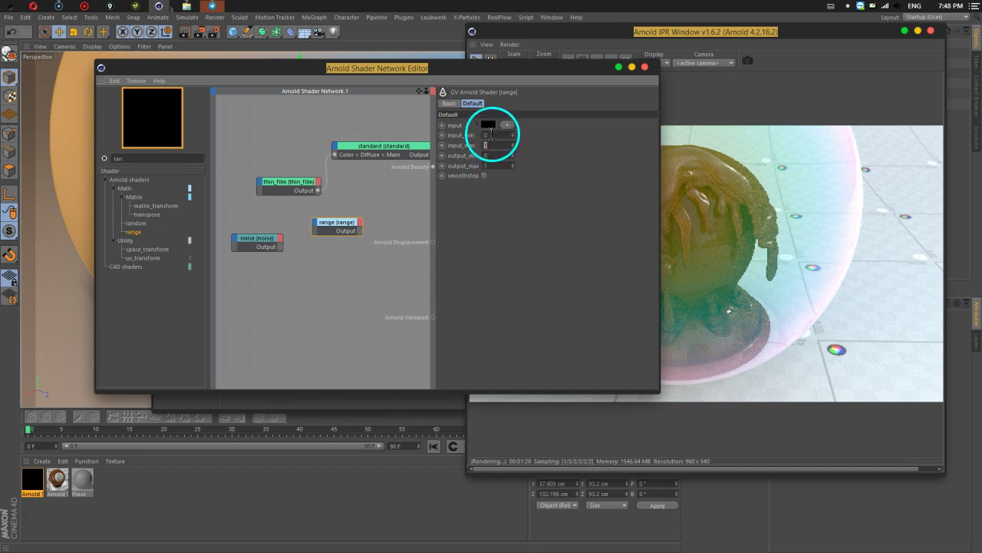
- Set the range input_max to 255, then wire noise into range and range into thin_film thickness
double_click(486, 145)
text(255)
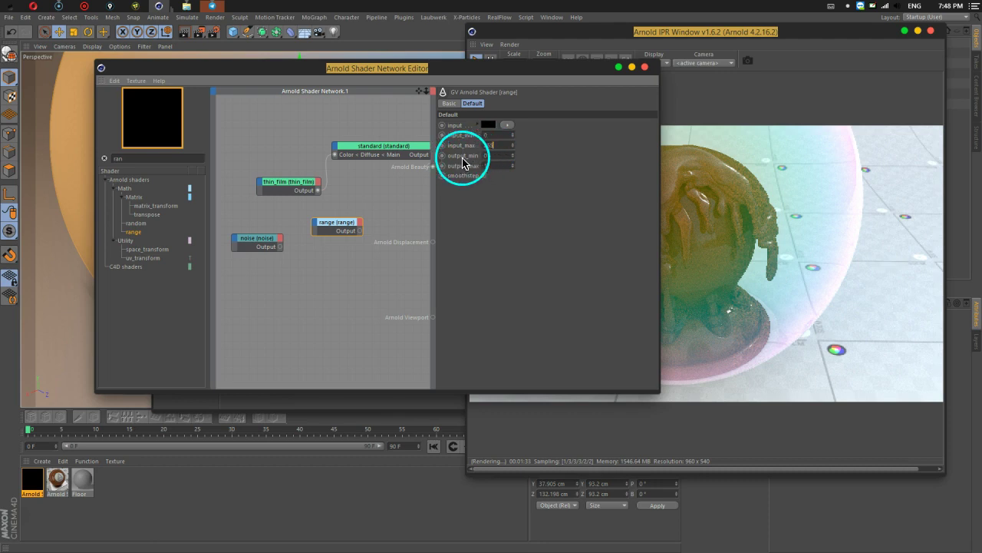
click(496, 164)
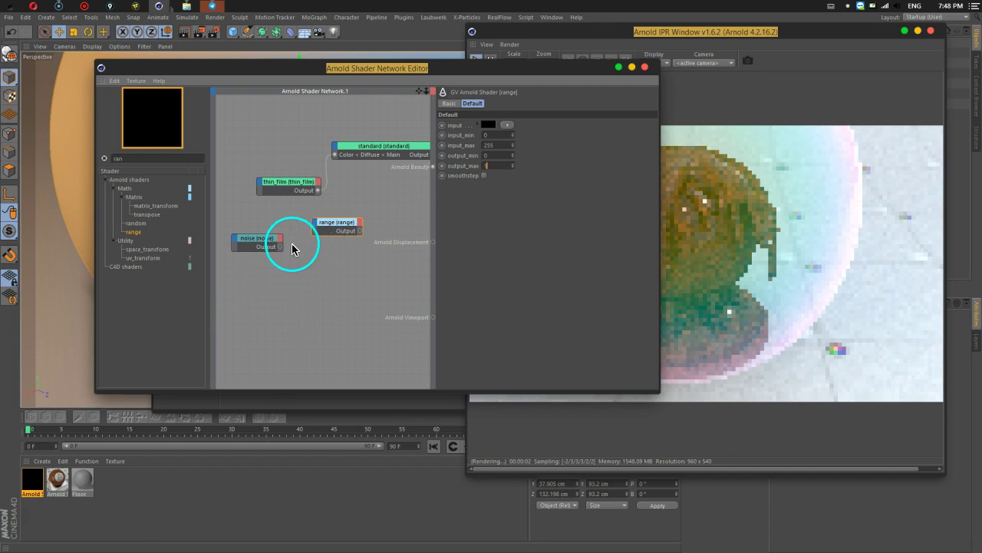
drag(281, 246, 311, 232)
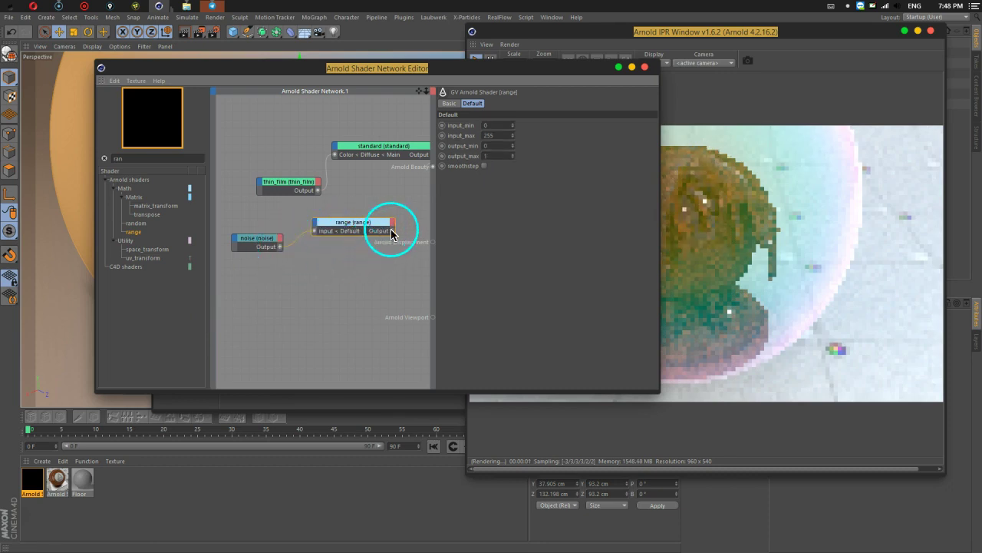
mouse_move(392, 231)
mouse_down()
mouse_move(259, 188)
mouse_move(301, 194)
mouse_up()
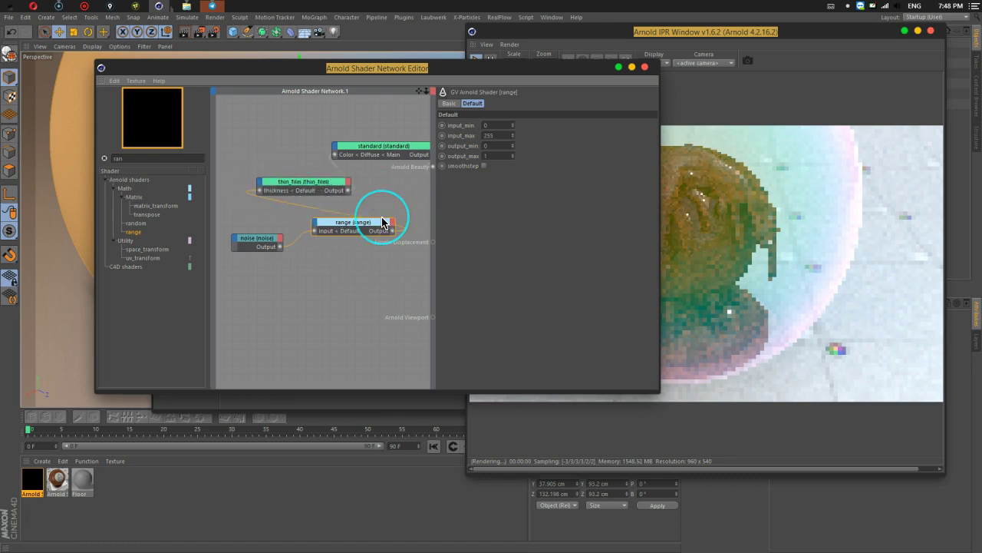
drag(491, 68, 385, 60)
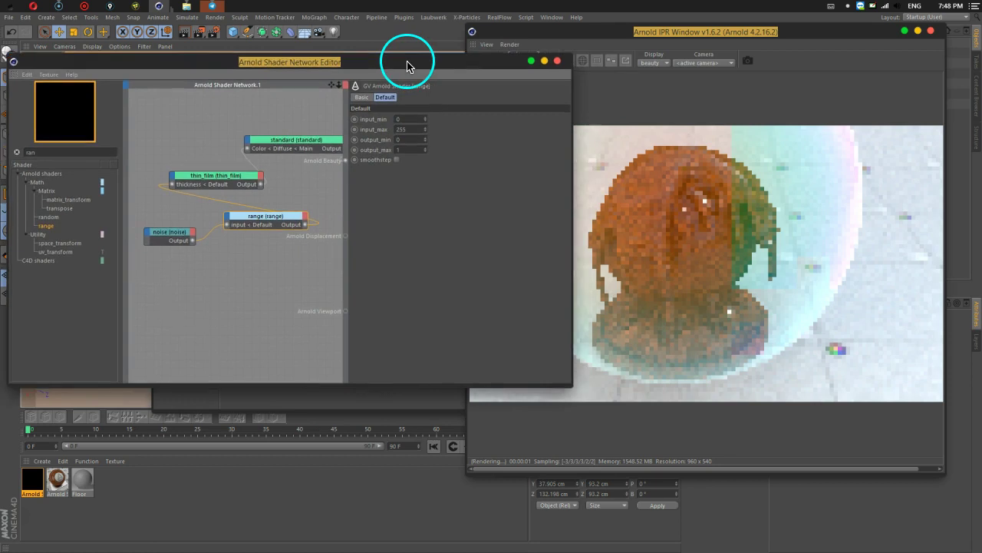
click(315, 261)
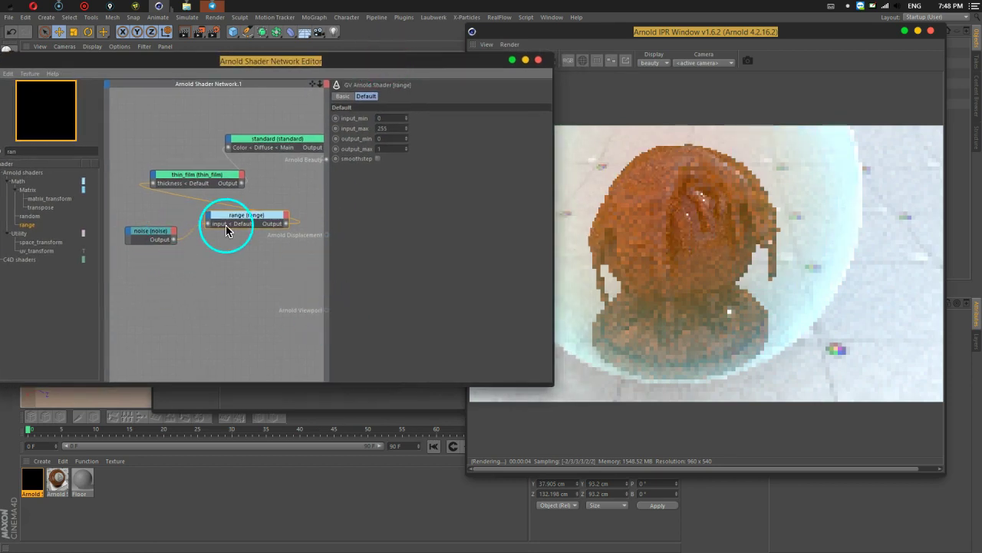
- Move the noise node lower and connect the range output straight to Arnold Beauty for preview
click(165, 238)
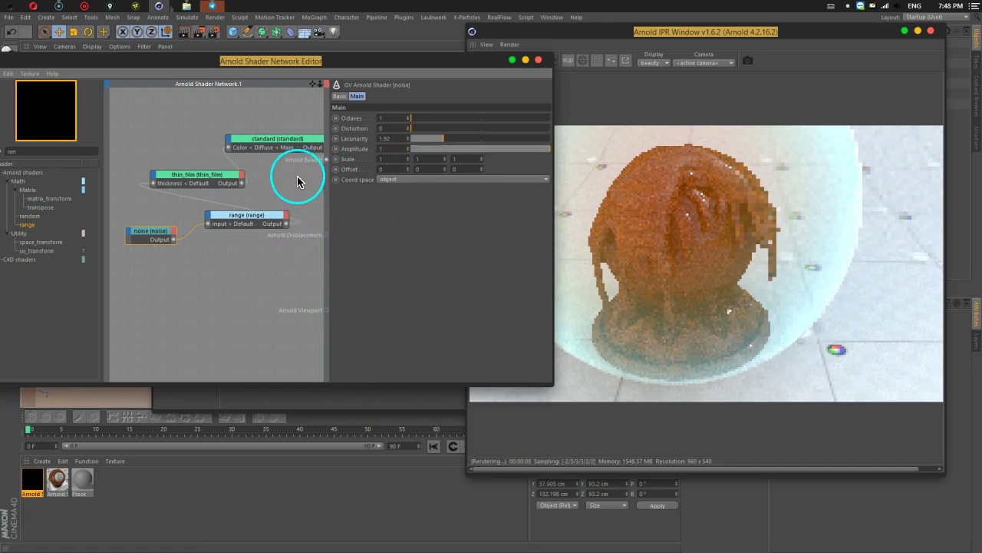
middle_drag(299, 186, 263, 182)
mouse_move(125, 230)
mouse_down()
mouse_move(171, 272)
mouse_move(228, 292)
mouse_move(325, 160)
mouse_move(329, 205)
mouse_up()
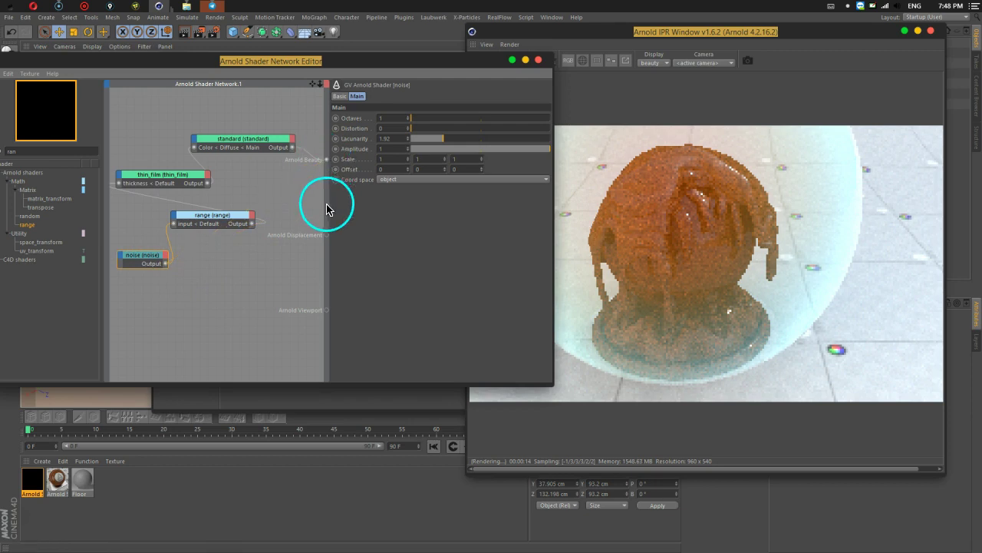
mouse_move(164, 263)
mouse_down()
mouse_move(300, 256)
mouse_move(325, 160)
mouse_up()
mouse_move(414, 62)
mouse_down()
mouse_move(410, 86)
mouse_move(350, 66)
mouse_up()
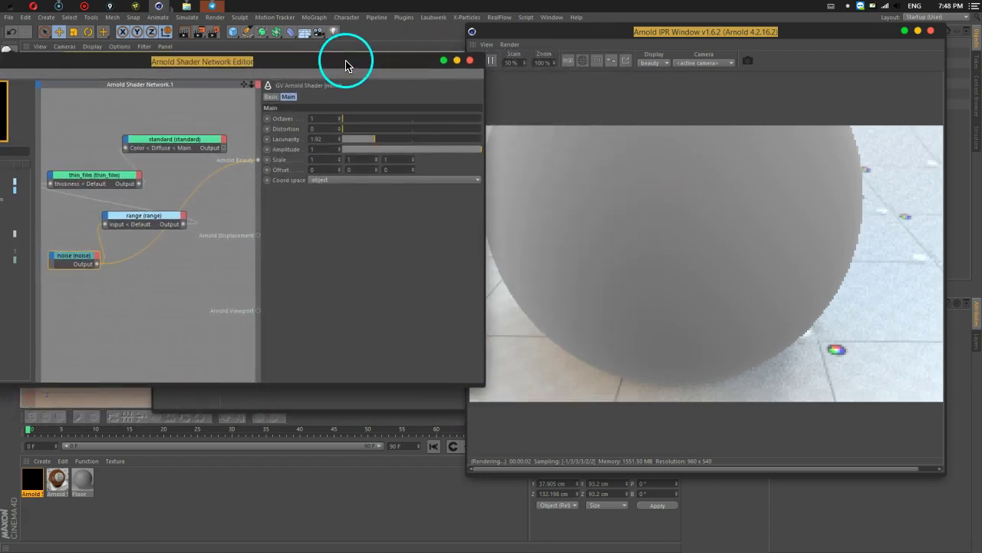
- Try noise scale values of 5, then 20, across the X, Y and Z axes
click(311, 160)
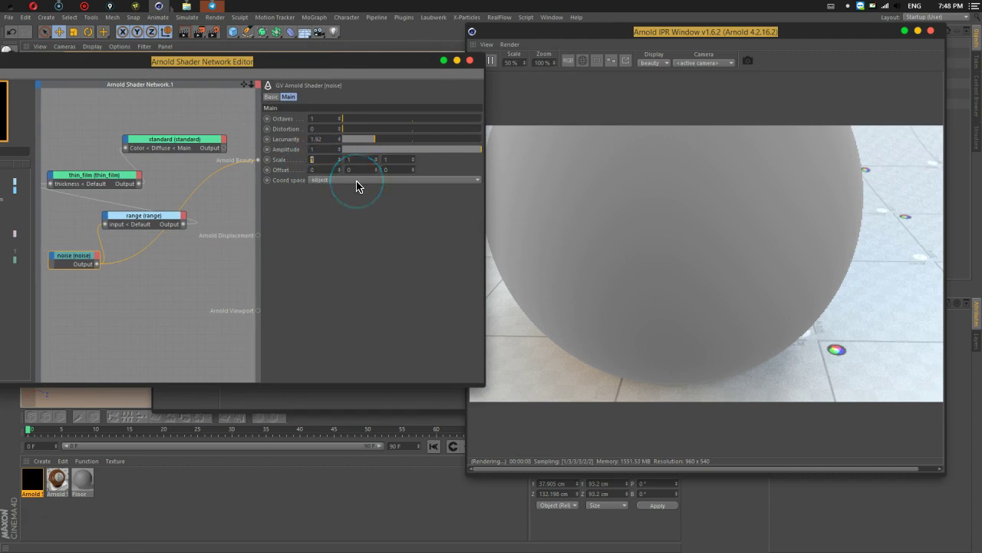
text(5)
key(Tab)
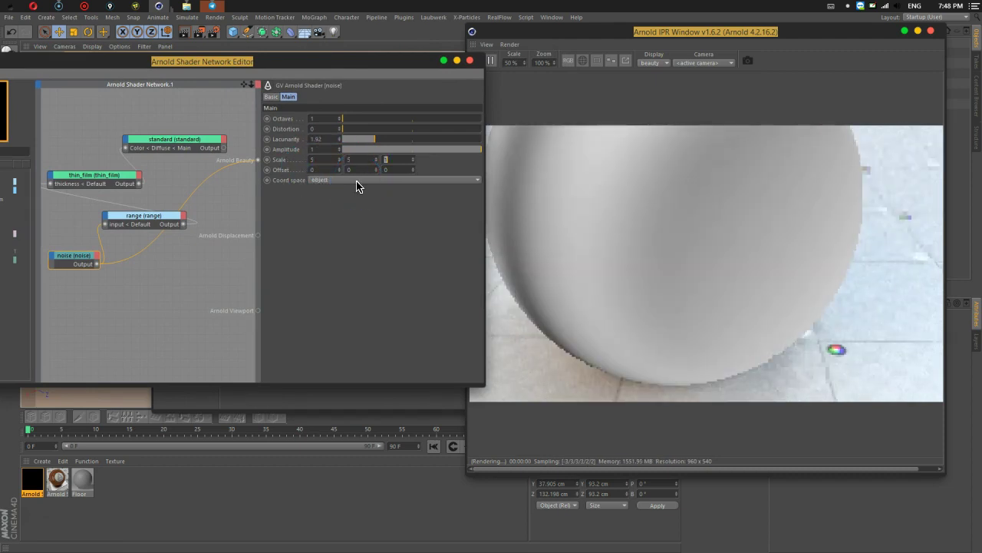
text(5)
key(Return)
click(334, 159)
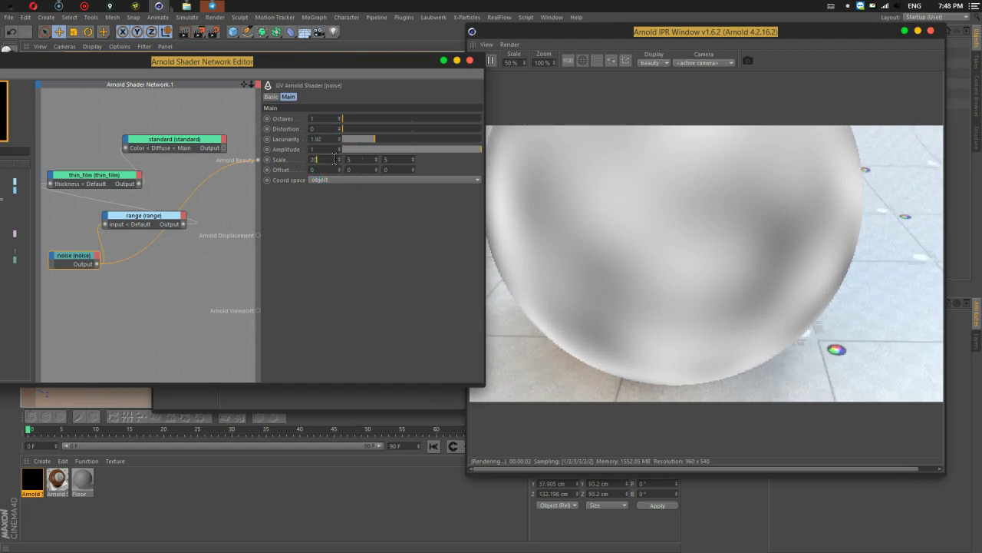
key(Tab)
text(20)
key(Tab)
text(20)
key(Return)
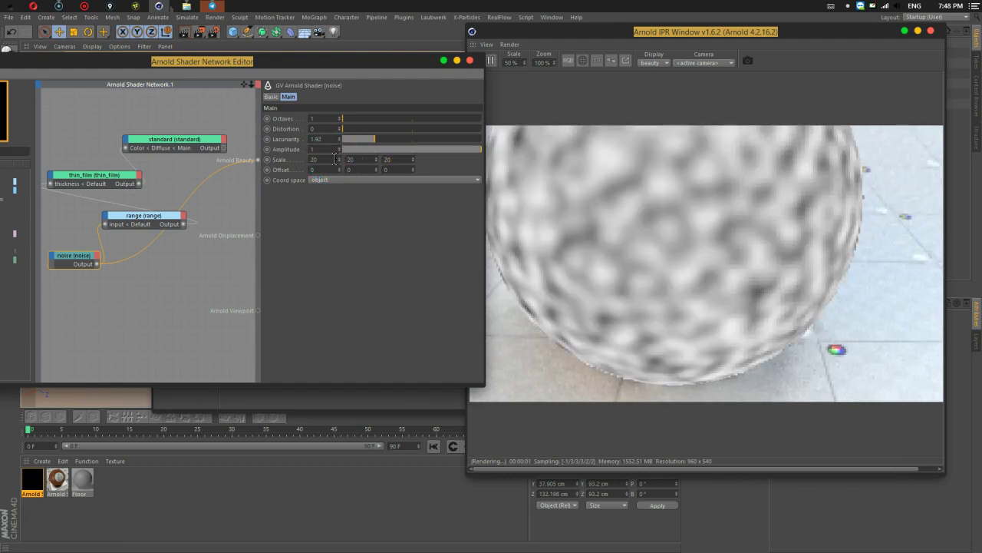
drag(335, 159, 347, 125)
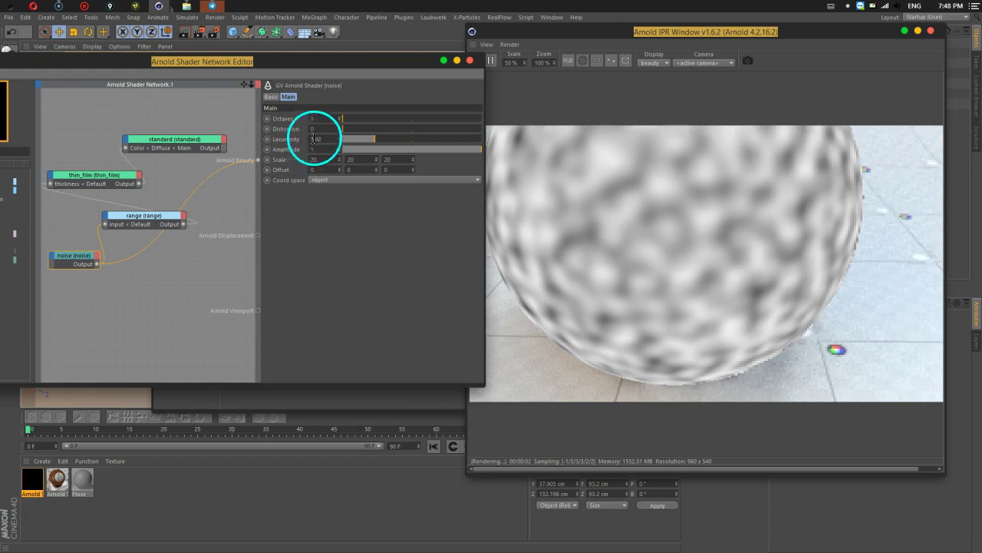
- Set noise octaves to 3, distortion to 0.89, and scale to 10 on every axis
click(381, 125)
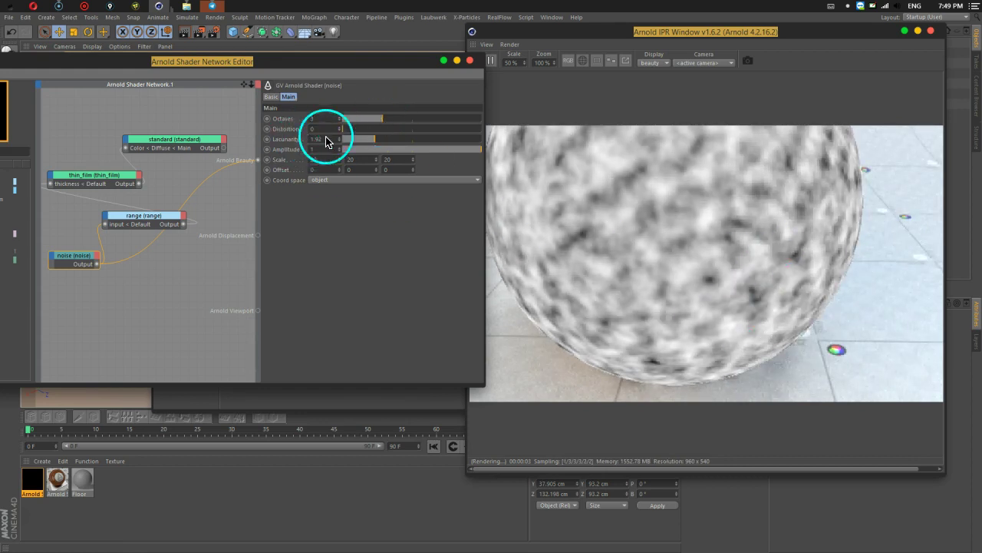
click(355, 128)
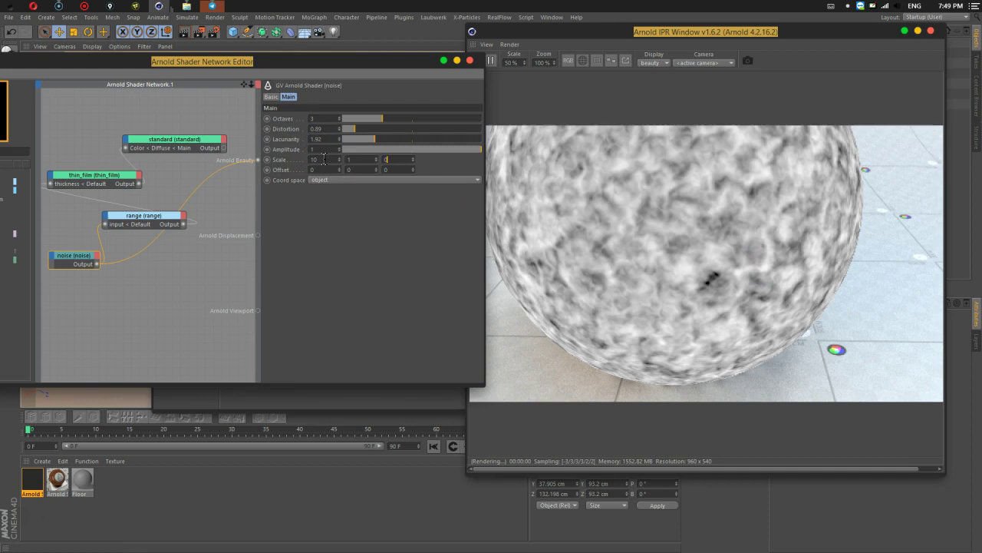
text(10)
key(Return)
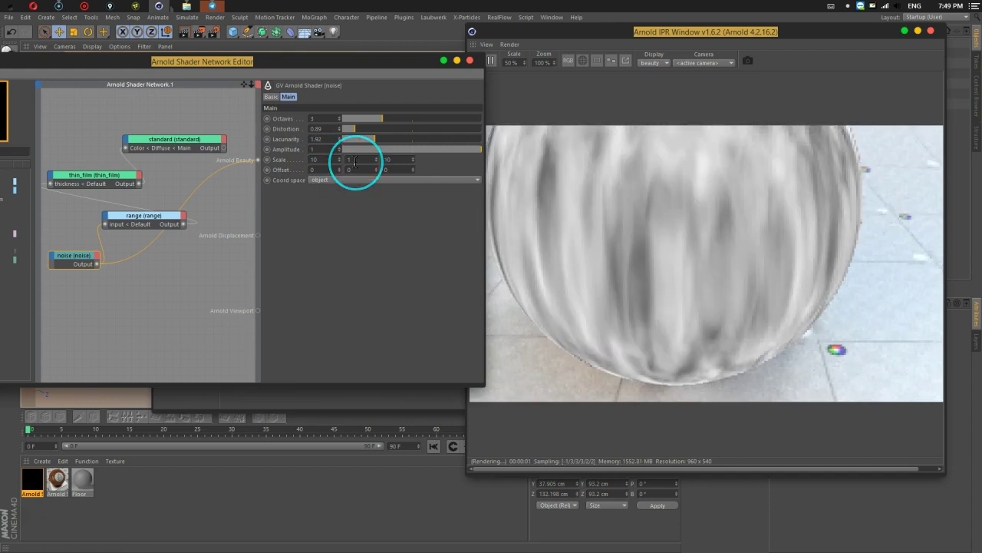
text(0)
key(Return)
click(676, 287)
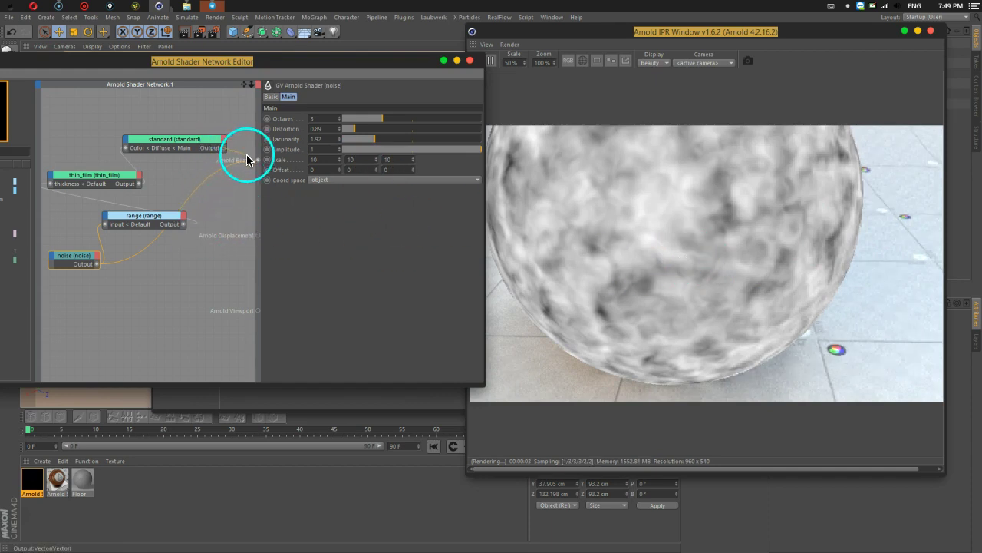
- Connect the range output to the Arnold Displacement port and select the thin_film node
drag(225, 152, 233, 235)
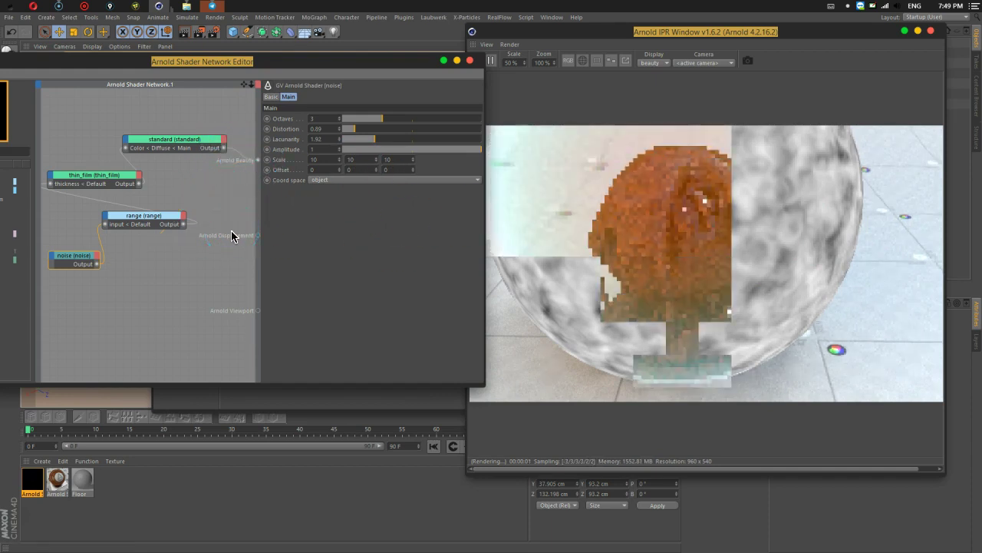
click(782, 167)
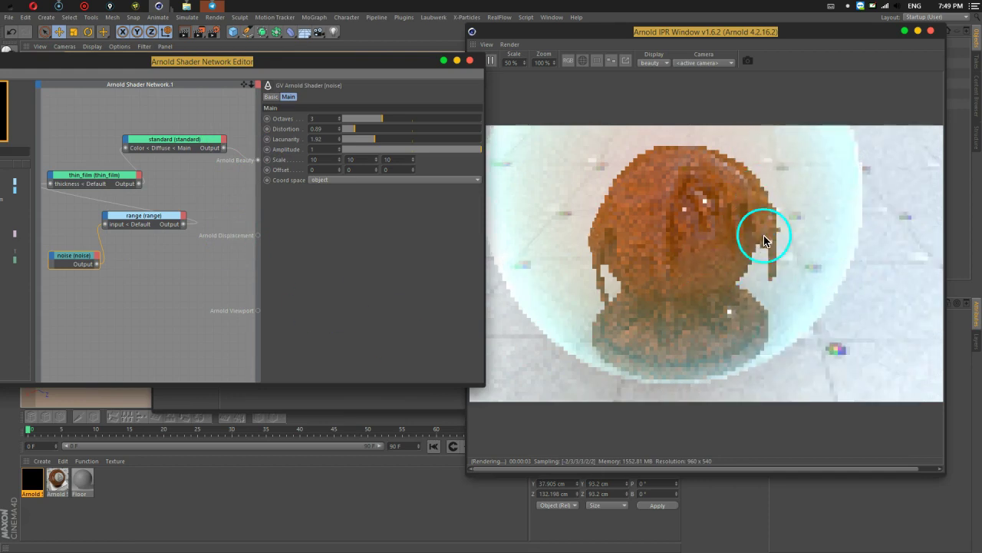
click(94, 175)
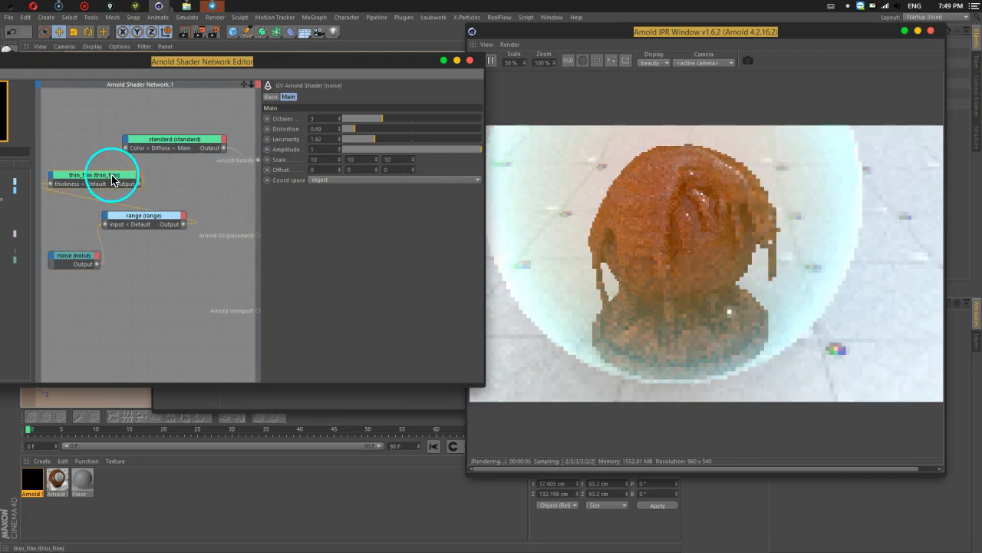
- Set thin_film thickness_min to 670, thickness_max to 813, and ior_film to 2.02
drag(369, 124, 362, 123)
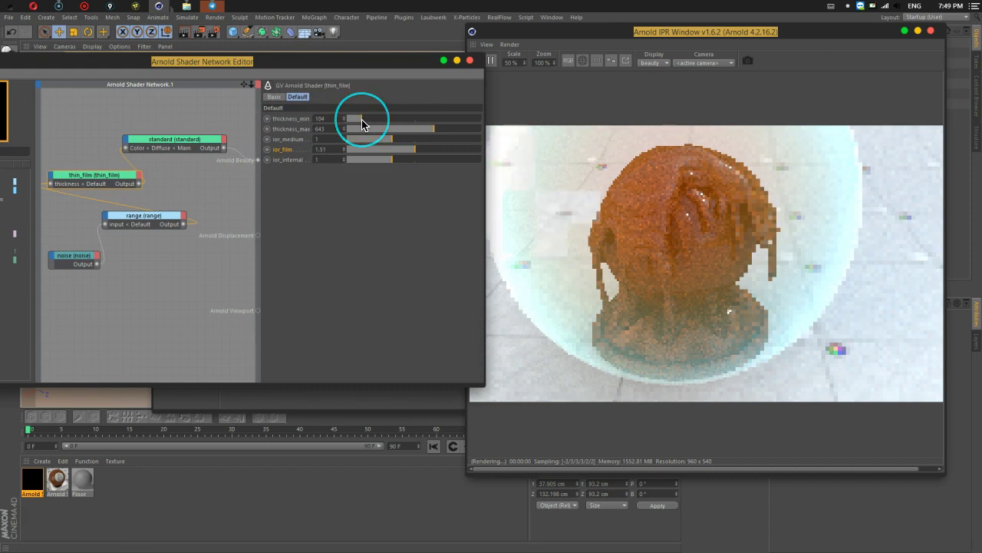
drag(435, 128, 393, 133)
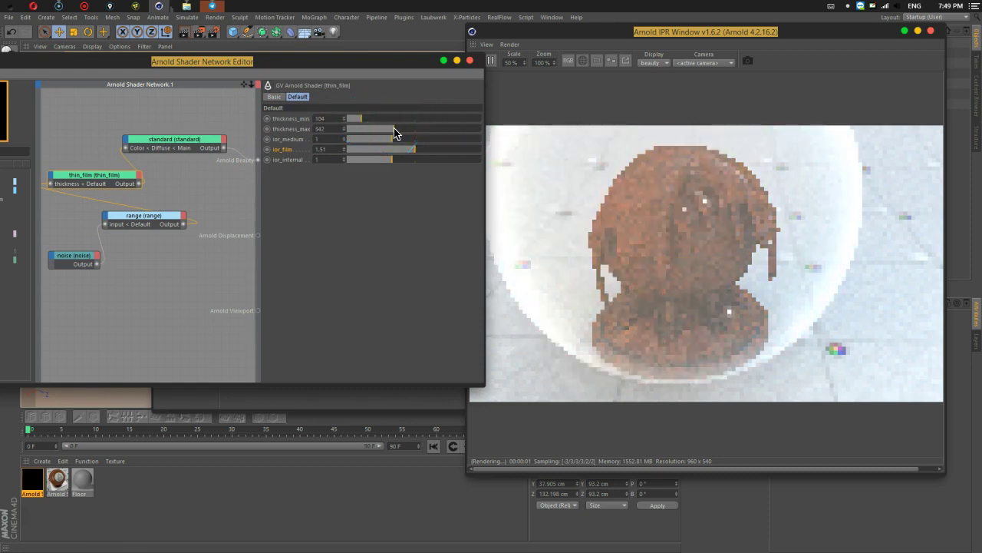
drag(397, 136, 458, 132)
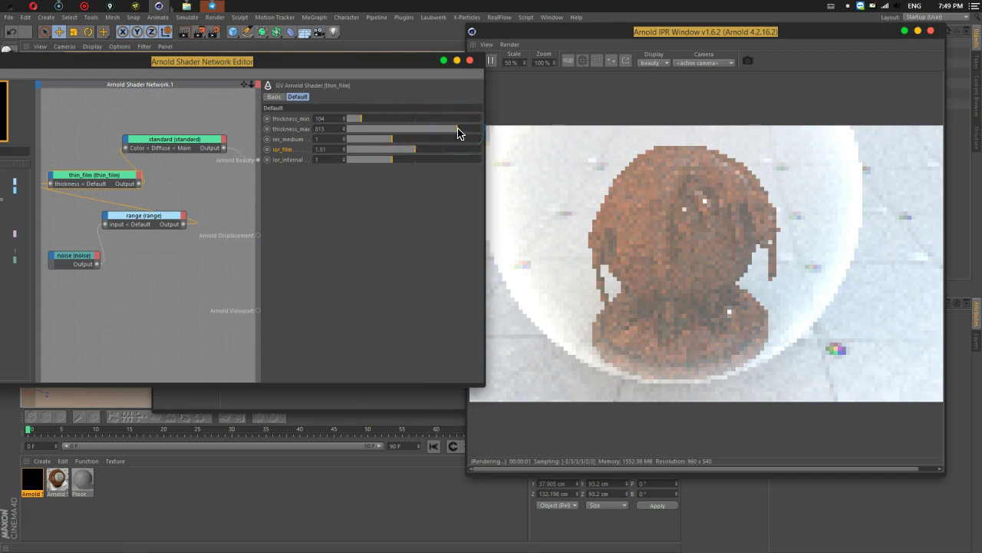
click(385, 119)
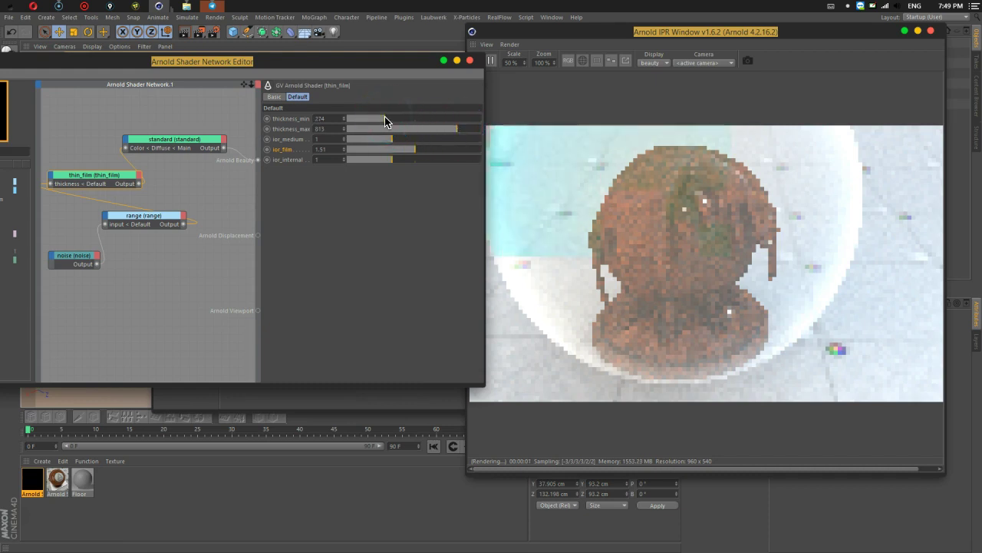
drag(384, 119, 438, 120)
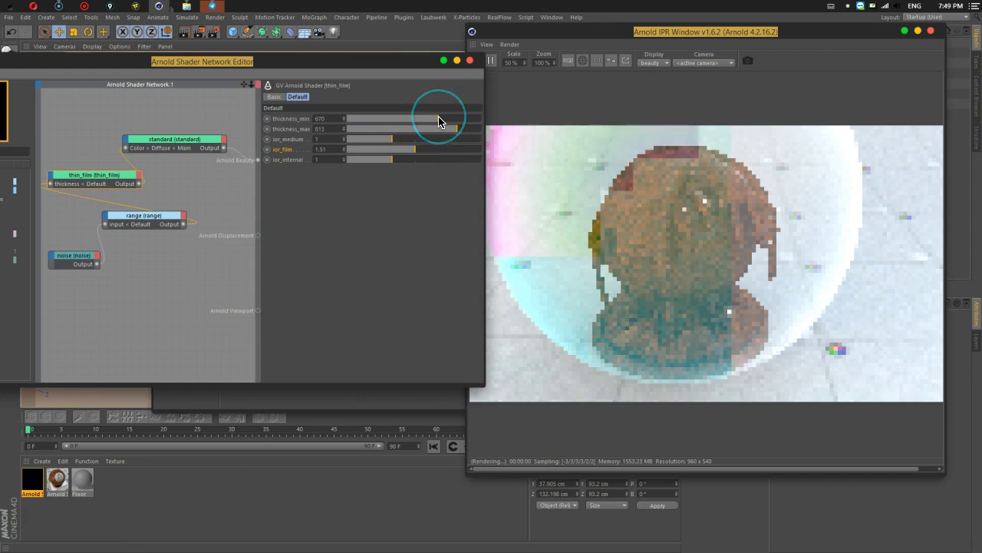
mouse_move(351, 149)
mouse_down()
mouse_move(292, 151)
mouse_move(439, 155)
mouse_up()
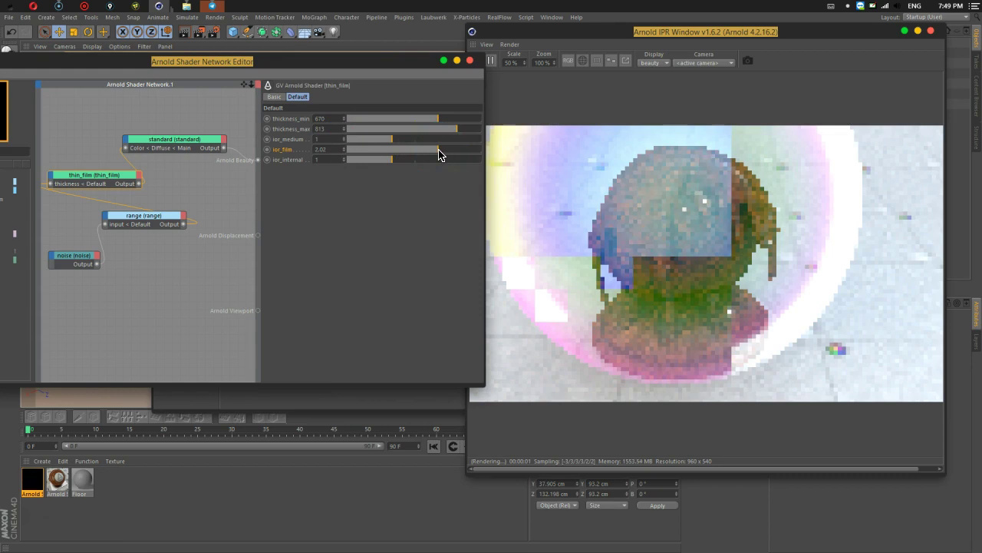
- Set thin_film ior_film to 1.51 and ior_internal to 1.87, then move the editor and render windows aside
mouse_move(801, 241)
mouse_down()
mouse_move(405, 151)
mouse_move(415, 156)
mouse_move(405, 161)
mouse_move(433, 163)
mouse_up()
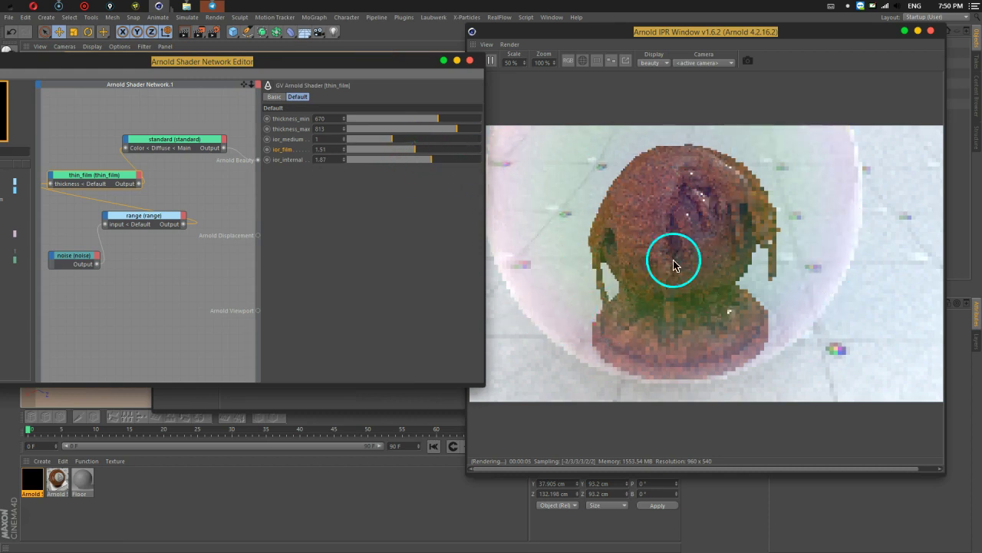
mouse_move(296, 153)
mouse_down()
mouse_move(662, 198)
mouse_move(743, 245)
mouse_move(741, 233)
mouse_move(729, 237)
mouse_move(729, 254)
mouse_move(836, 206)
mouse_up()
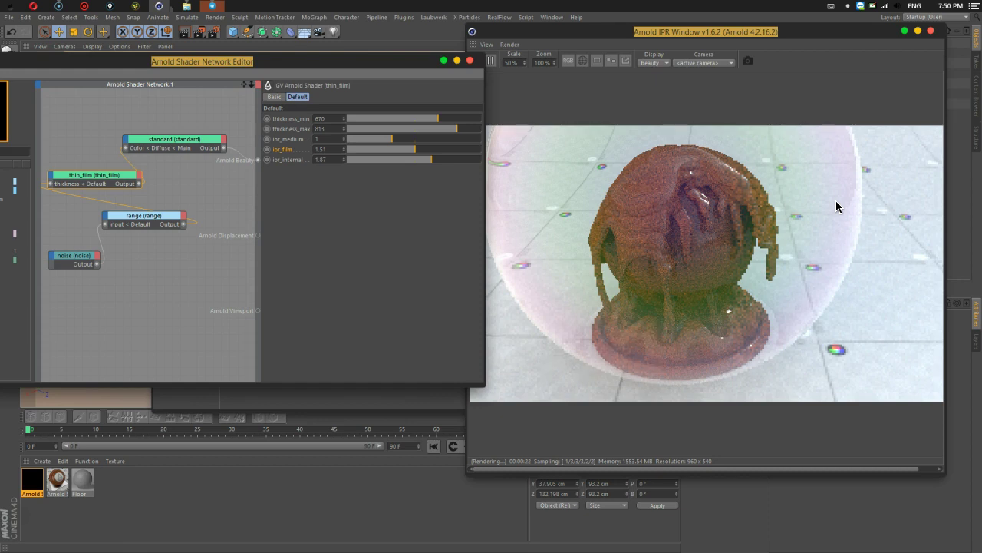
drag(836, 201, 846, 208)
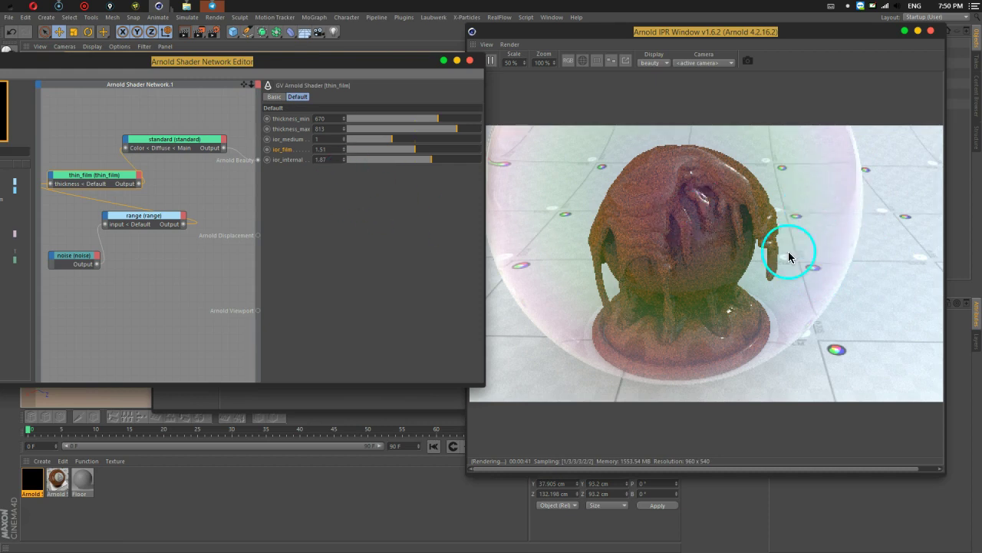
mouse_move(355, 69)
mouse_down()
mouse_move(284, 76)
mouse_move(344, 193)
mouse_move(344, 168)
mouse_up()
drag(687, 44, 316, 52)
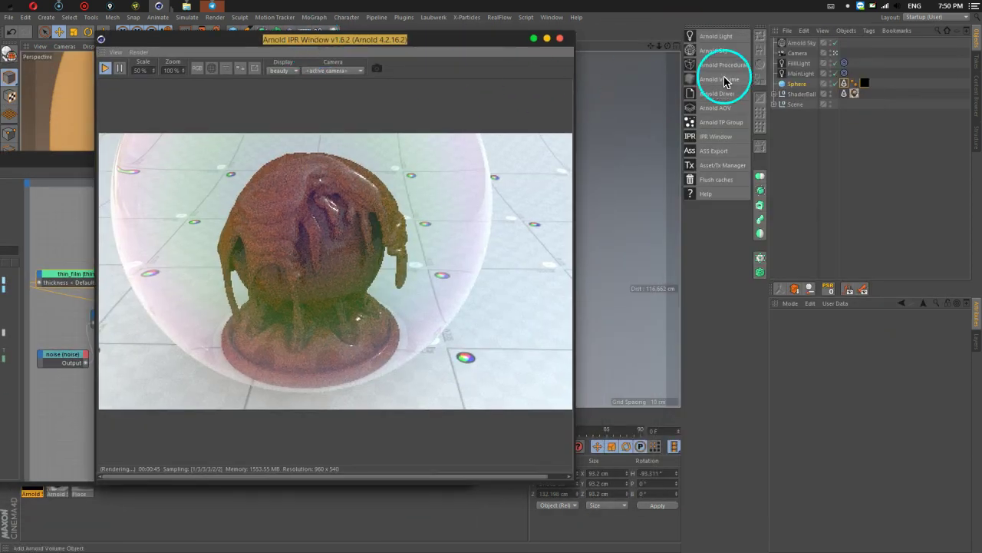
- Add a Displacer deformer under the Sphere object
click(798, 86)
drag(446, 44, 428, 76)
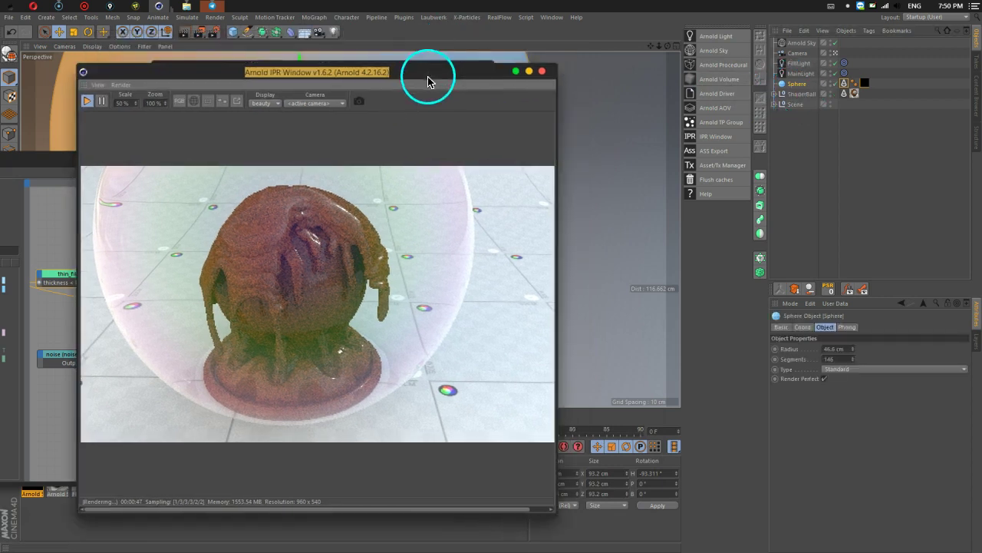
click(292, 38)
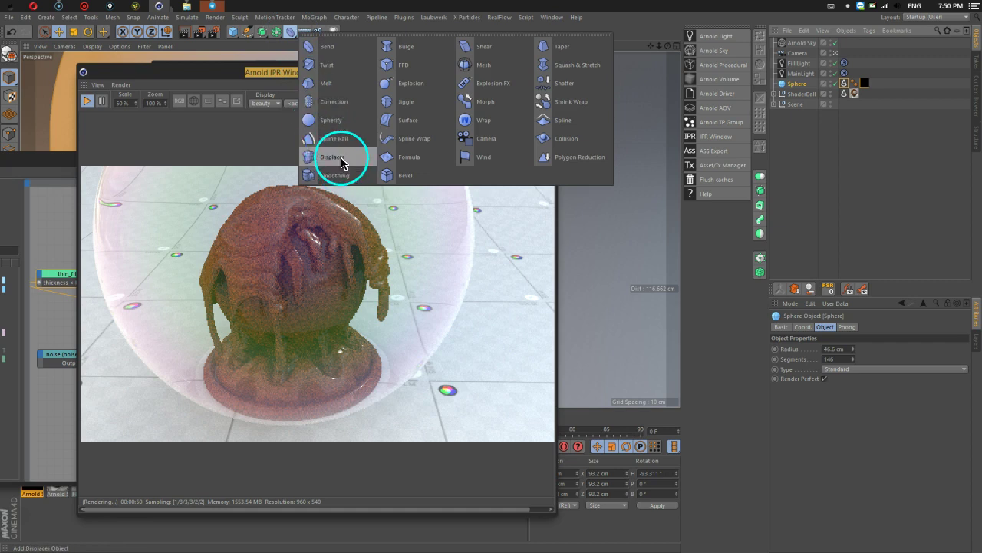
shift+click(340, 163)
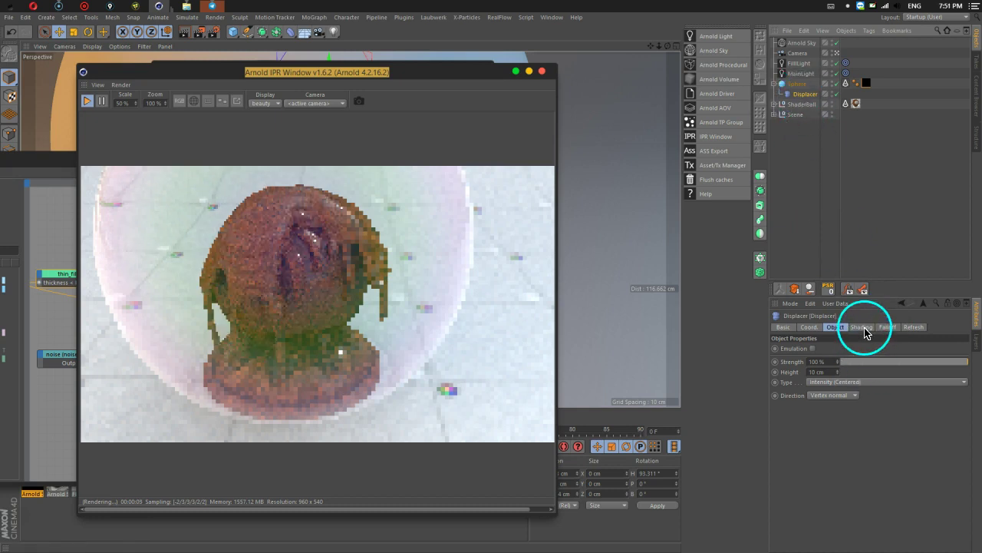
- Assign a Noise shader to the Displacer's Shading channel
click(867, 329)
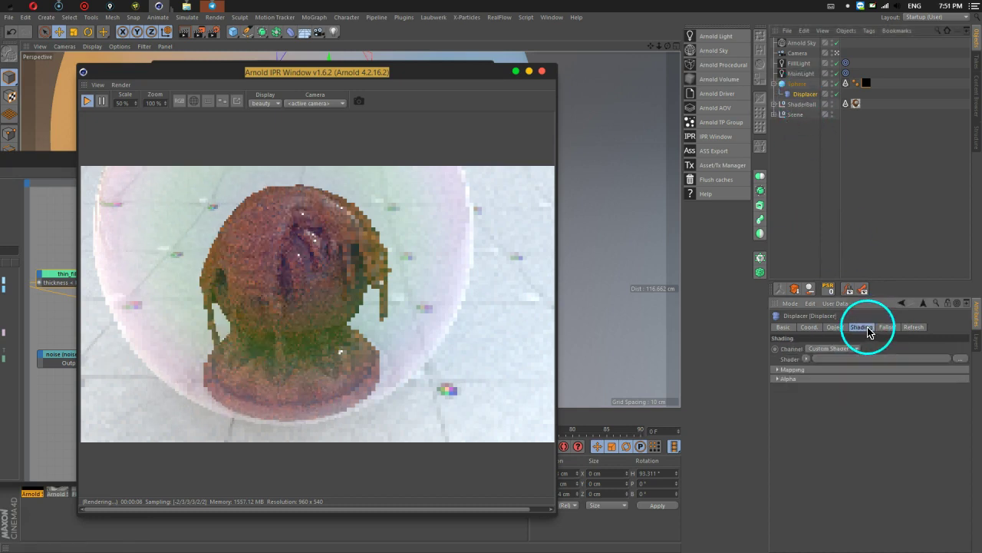
click(828, 349)
click(813, 370)
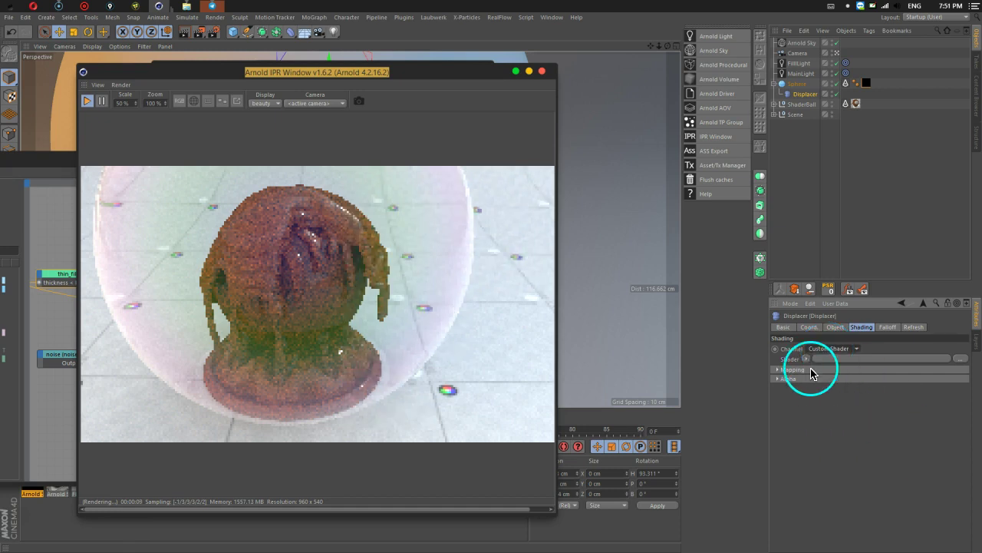
click(804, 359)
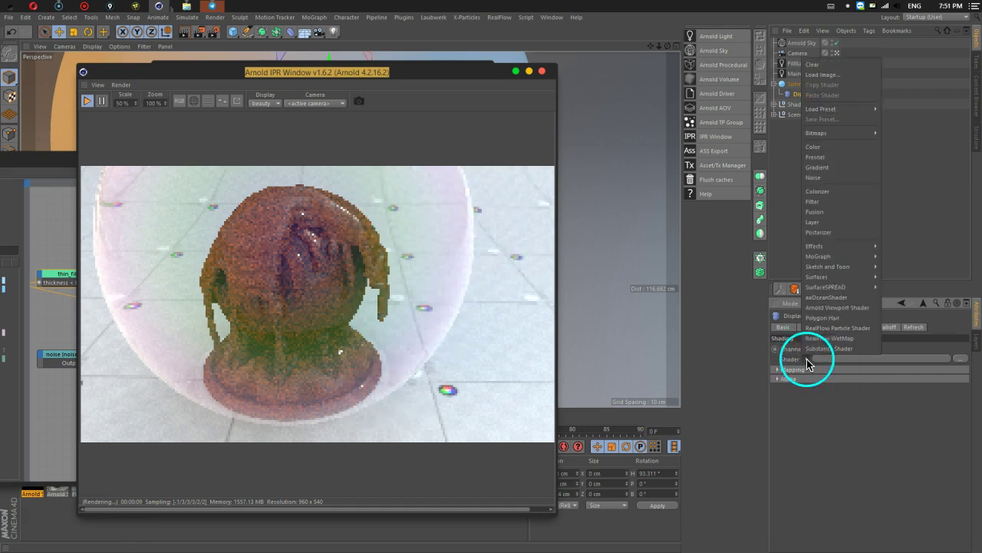
click(818, 177)
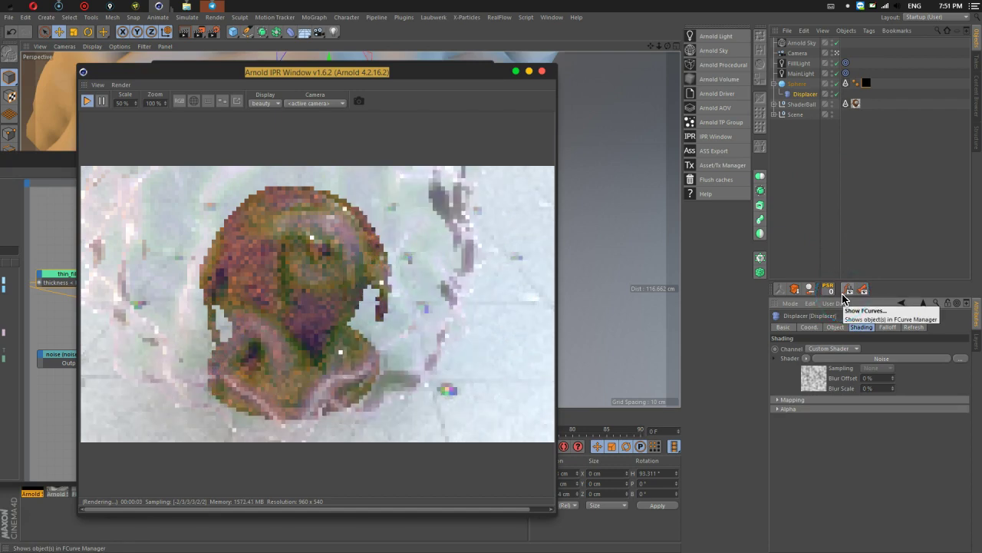
click(423, 225)
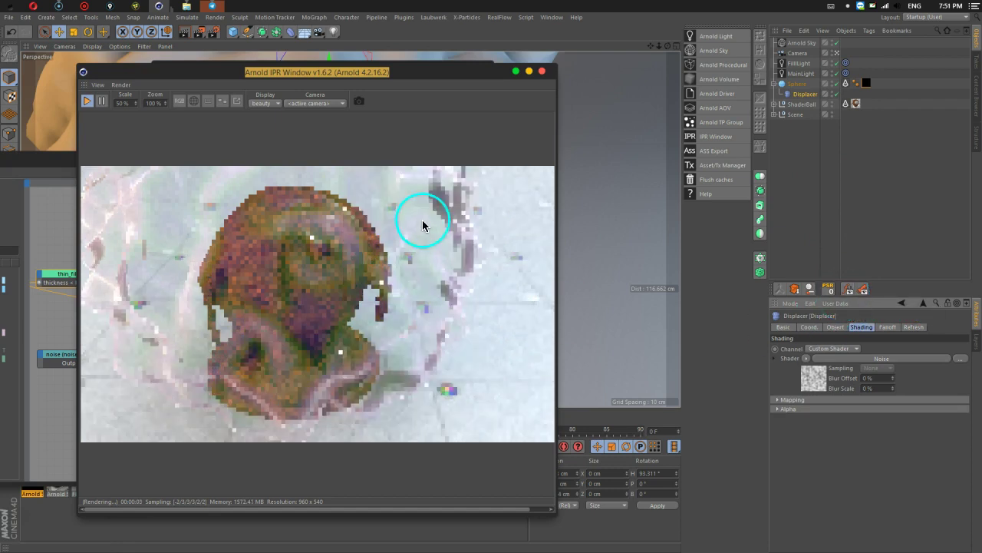
- Switch the noise type to Wavy Turbulence with a Global Scale of 500%
click(813, 378)
drag(872, 446, 860, 304)
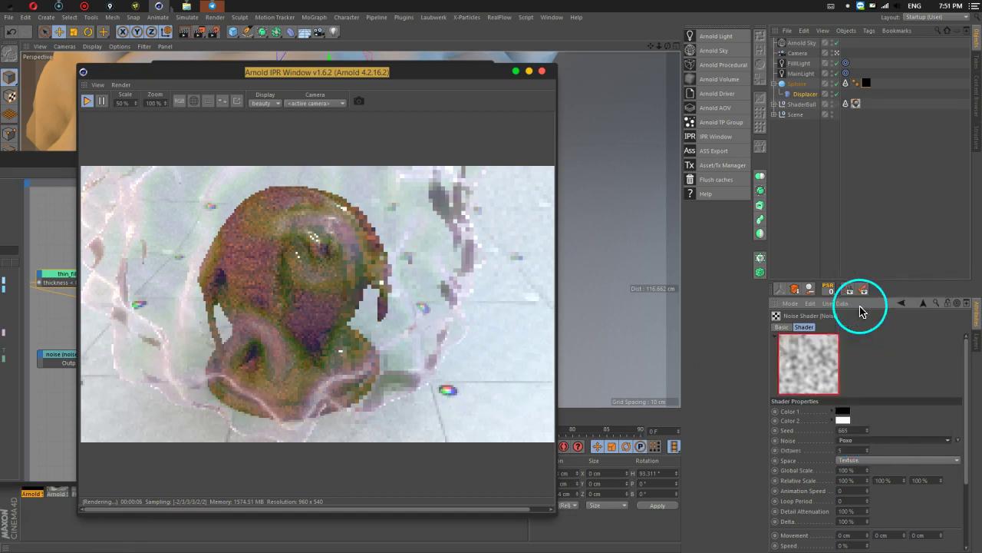
click(868, 439)
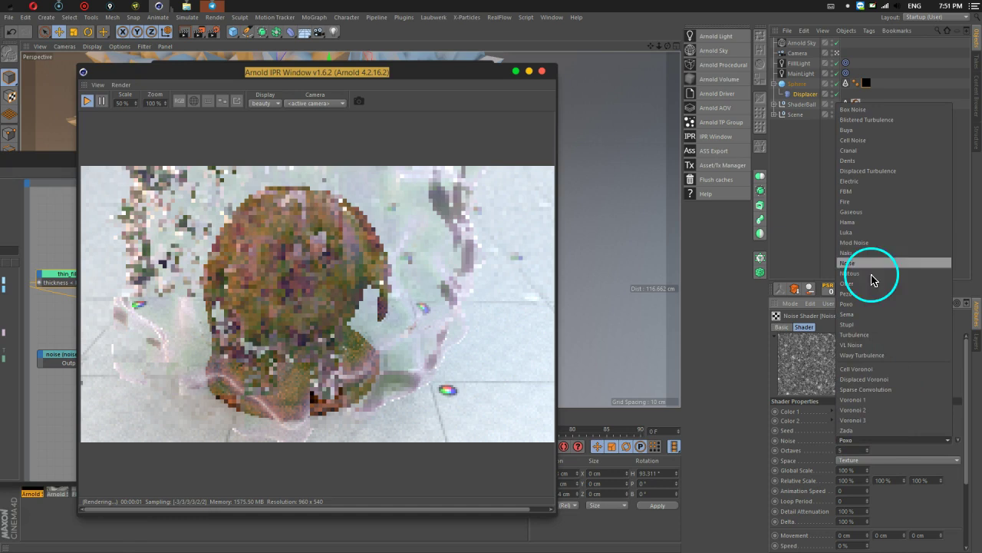
click(862, 212)
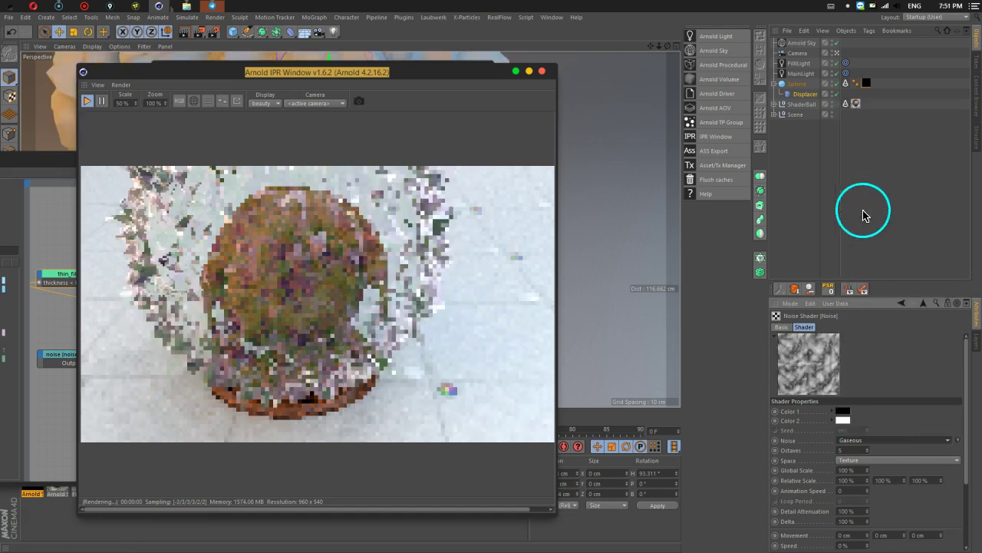
click(878, 445)
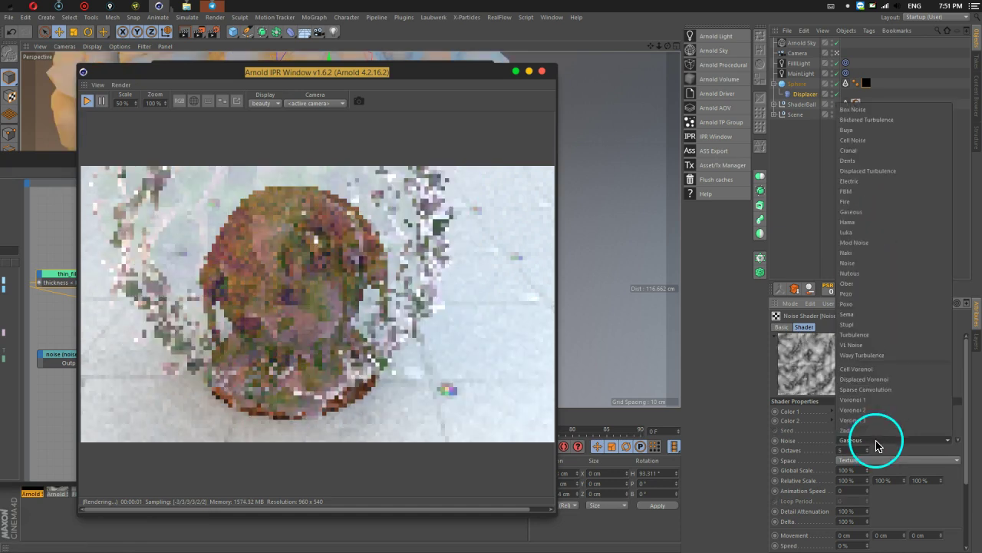
click(870, 358)
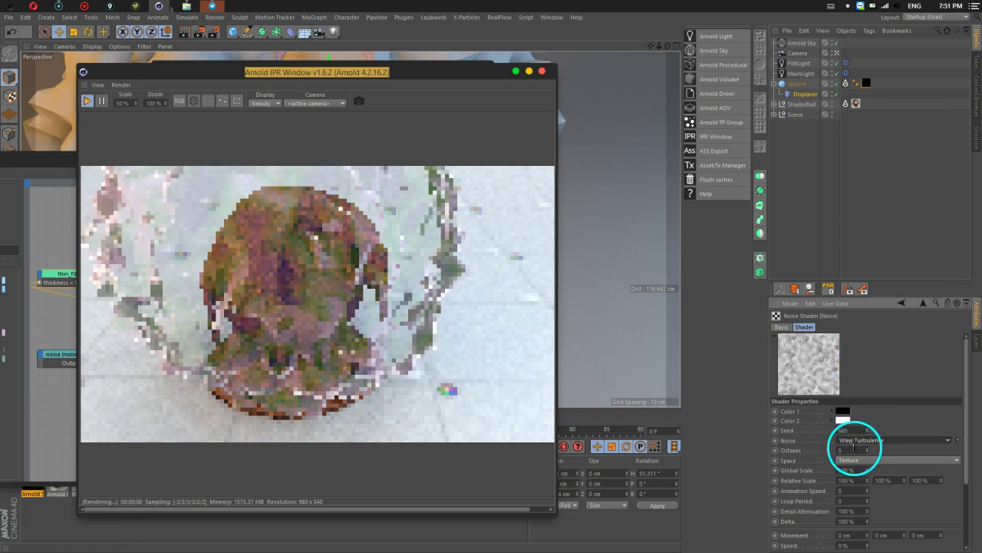
click(858, 469)
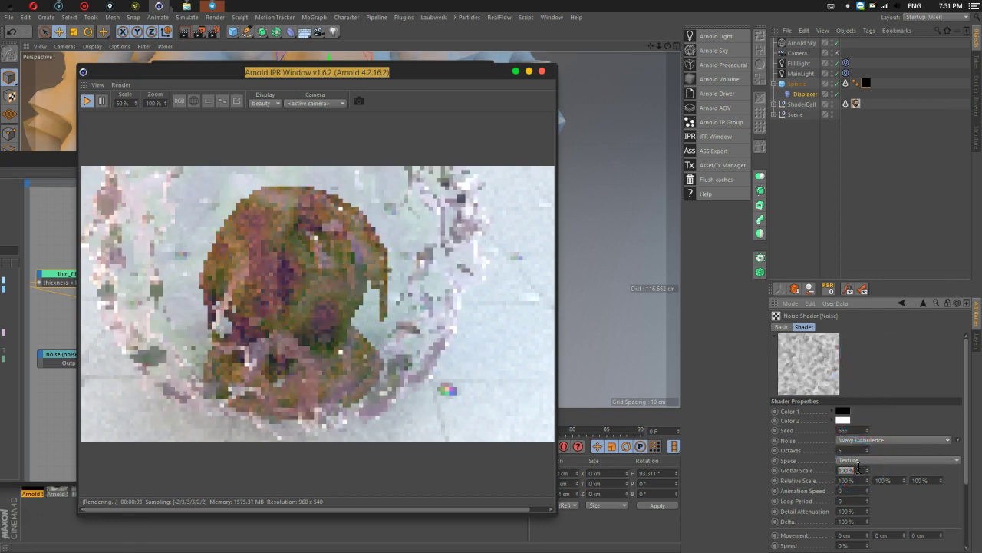
text(500)
key(Return)
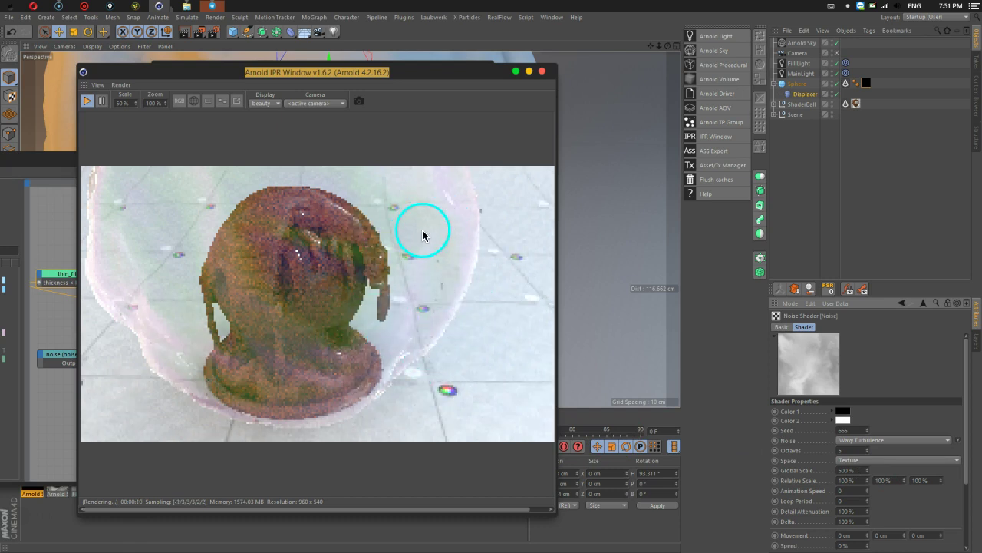
- Test the Displacer's Emulation and type options, settle on Intensity (Centered), and shift the render preview right
click(803, 94)
click(860, 327)
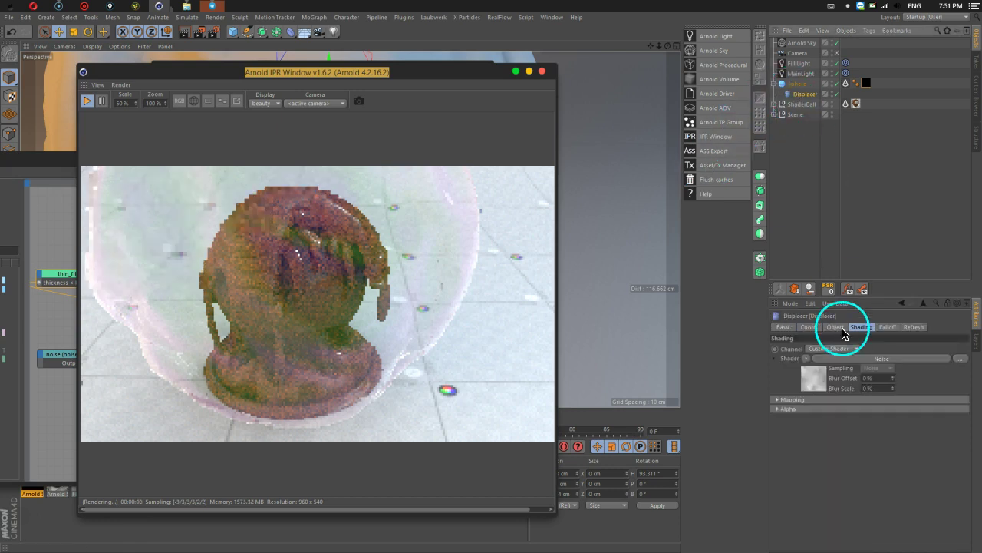
click(842, 328)
click(814, 348)
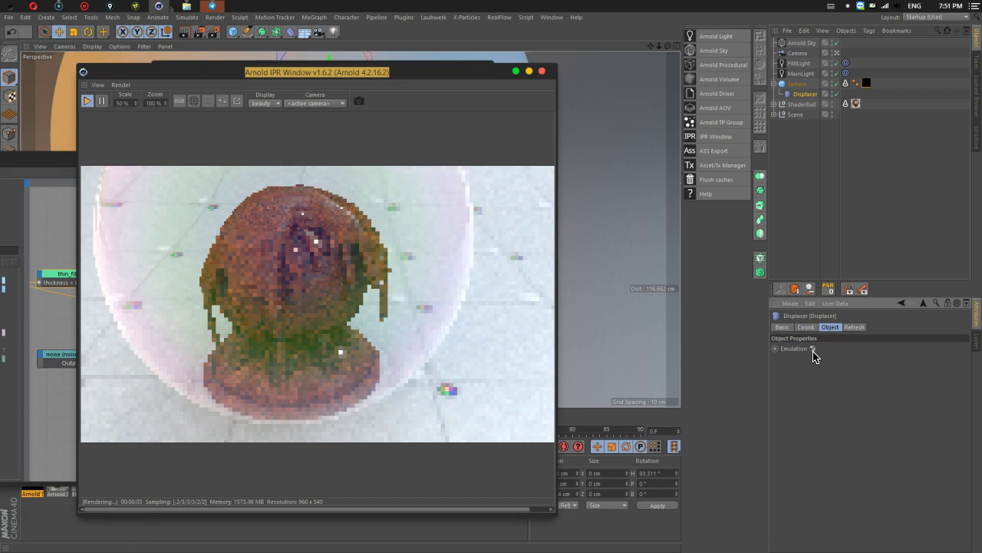
click(812, 350)
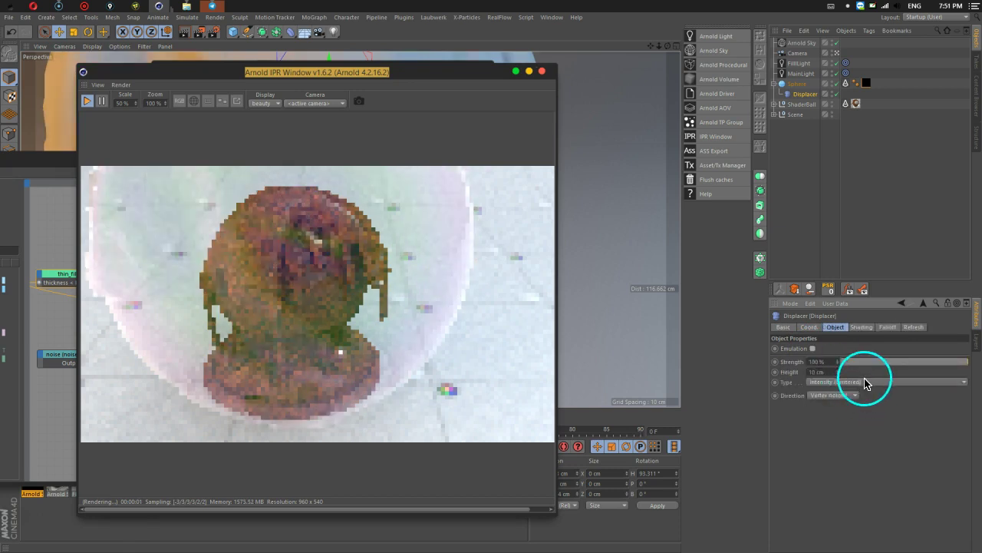
click(846, 388)
click(848, 392)
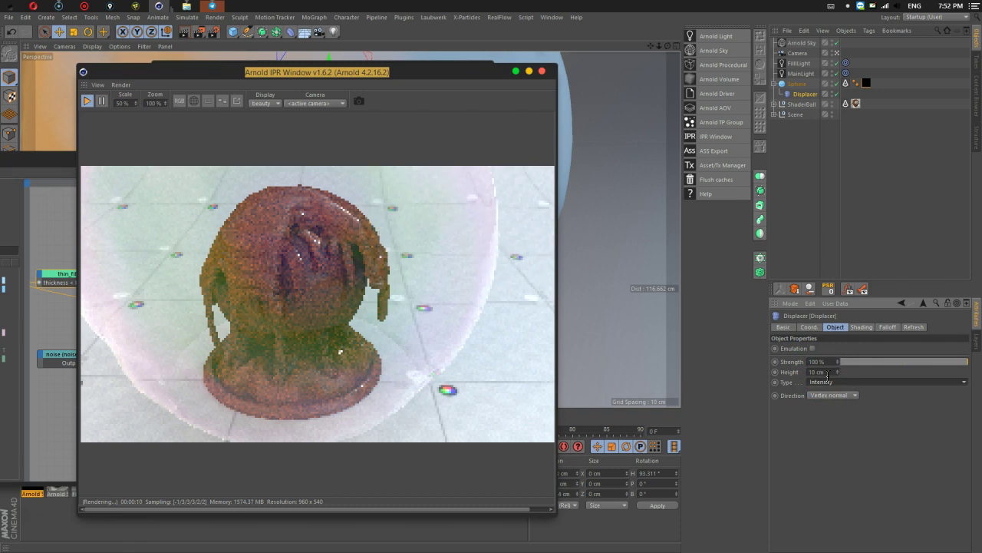
click(834, 382)
click(835, 403)
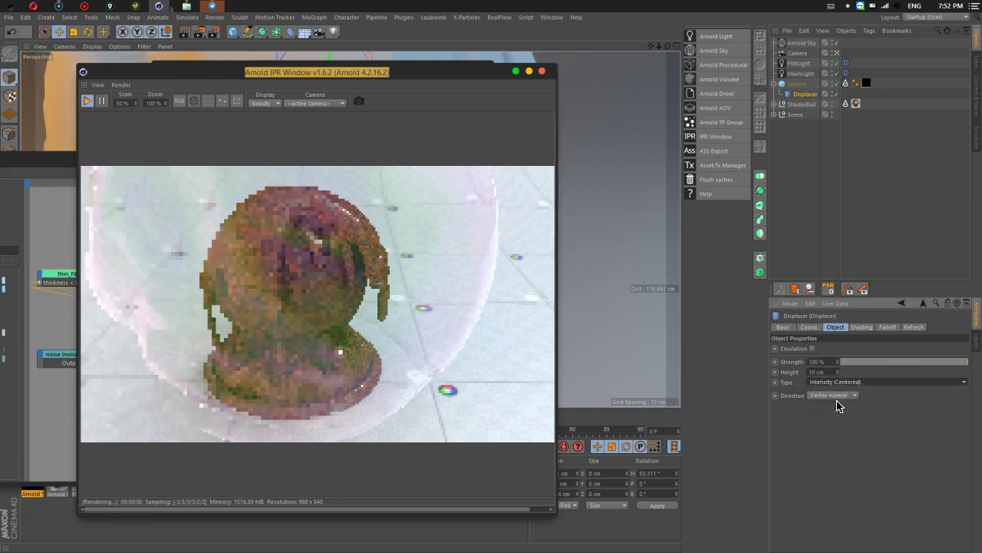
click(367, 75)
drag(367, 75, 722, 40)
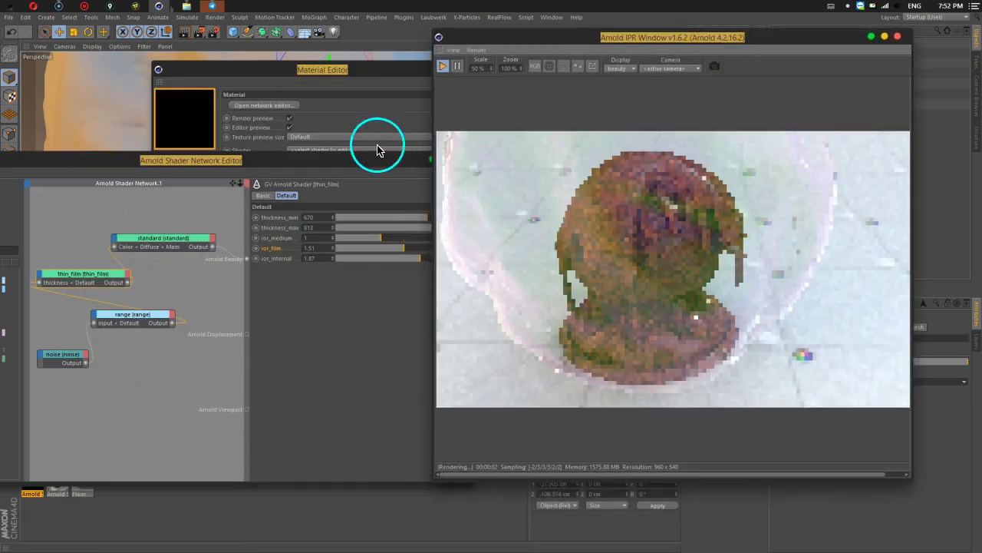
- Reopen the shell network and slide thin_film to thickness 266–681, ior_medium 1.02, ior_internal 1.27
click(377, 147)
drag(480, 120, 430, 118)
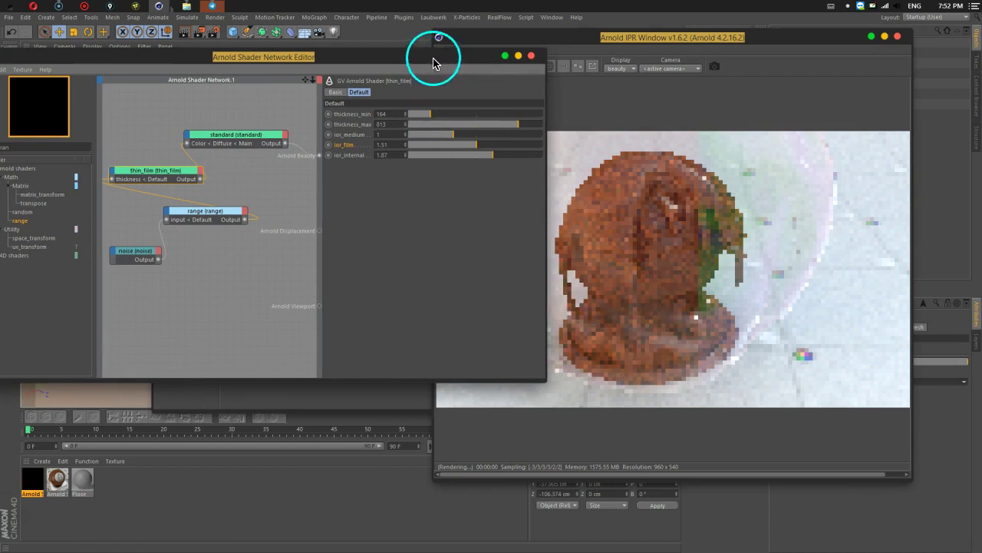
drag(432, 59, 320, 50)
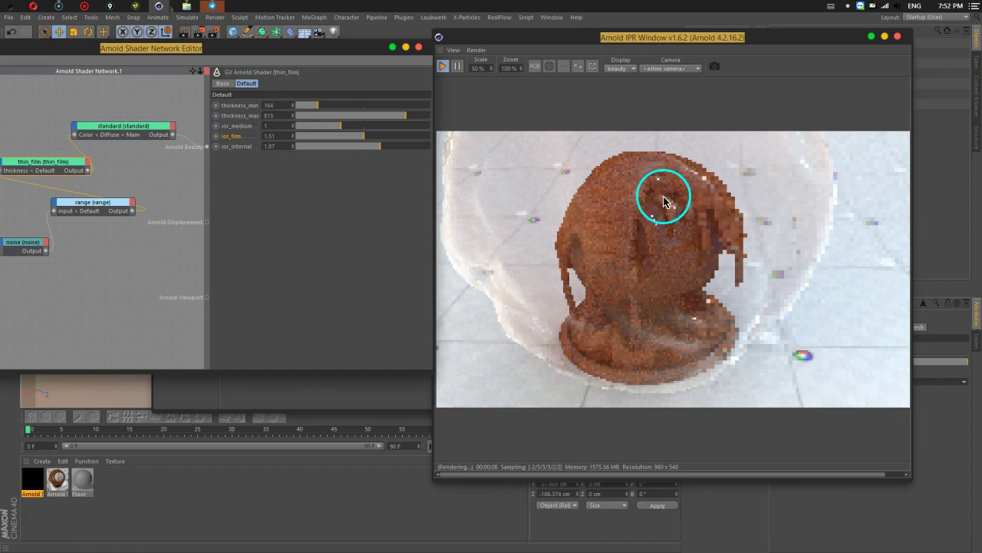
drag(343, 125, 320, 131)
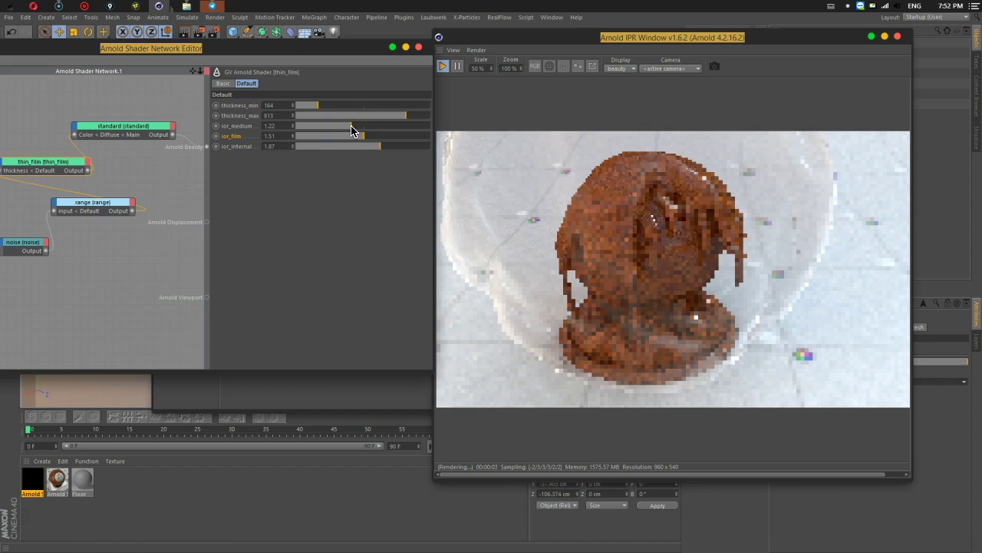
drag(319, 106, 332, 110)
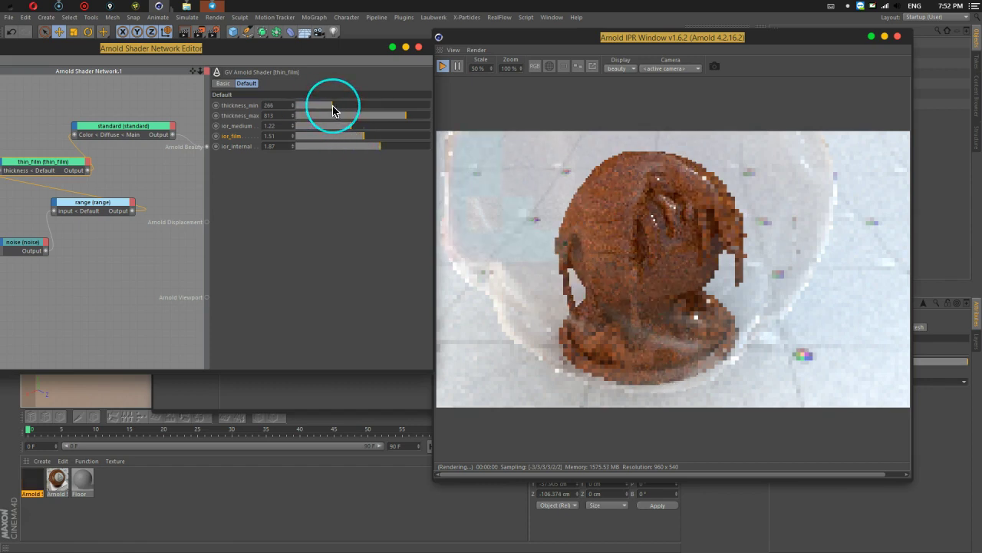
click(396, 116)
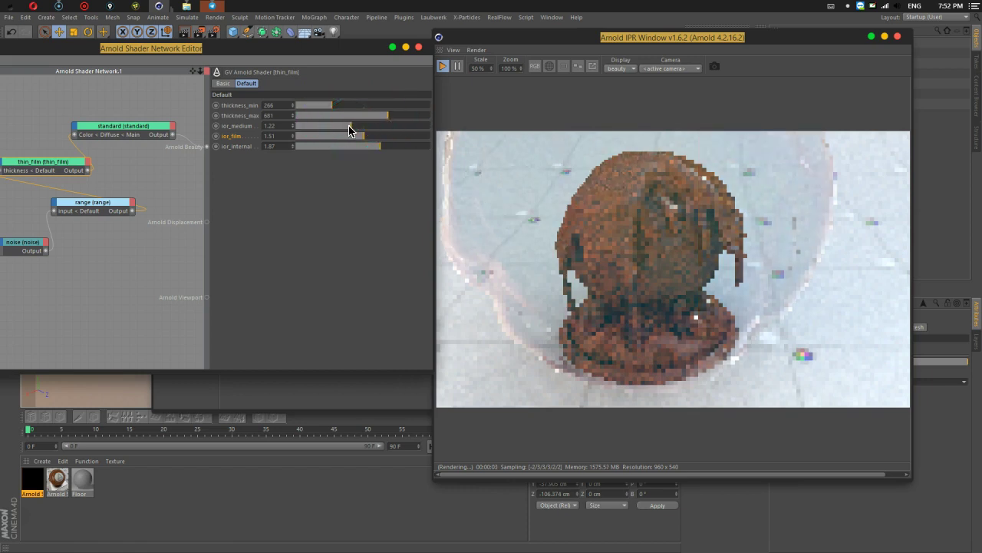
drag(350, 130, 341, 131)
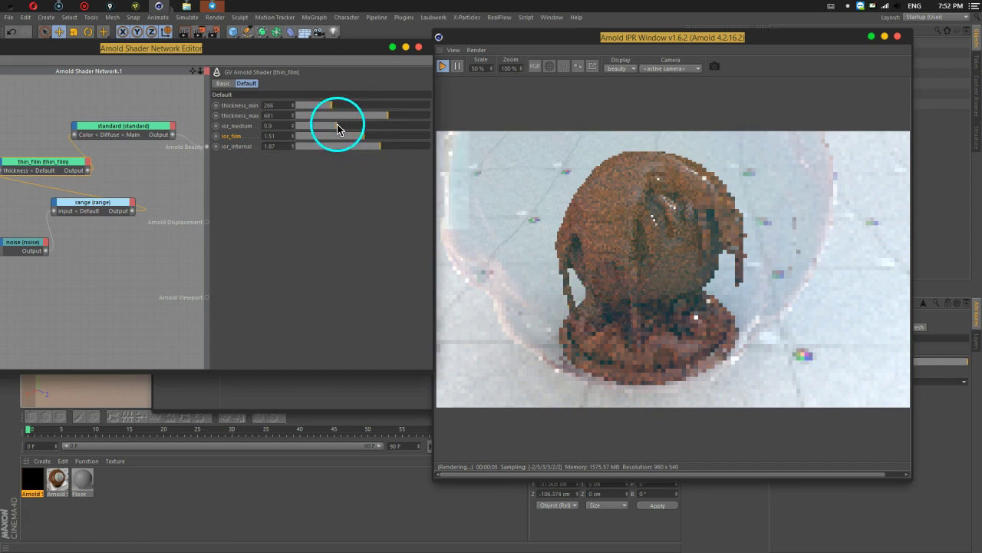
drag(341, 130, 350, 148)
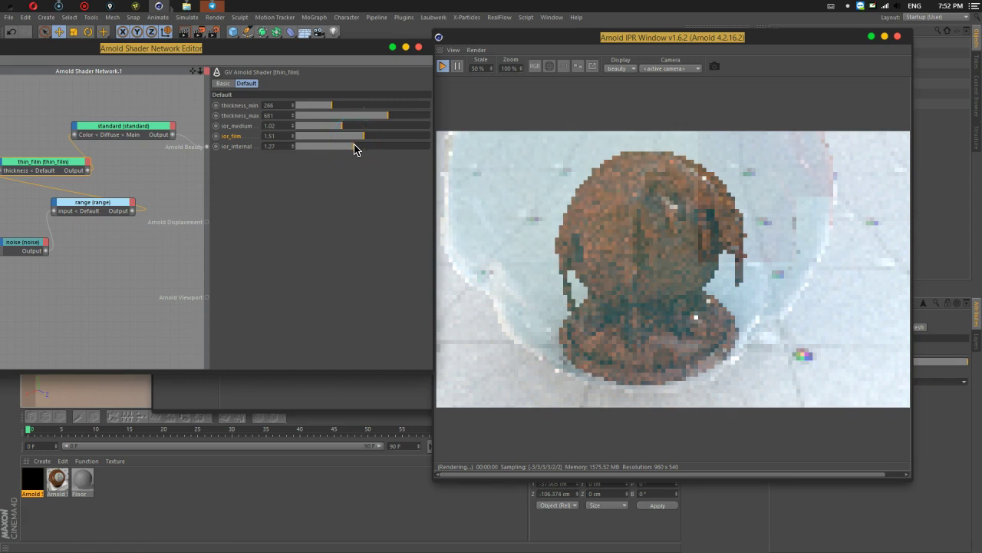
click(354, 145)
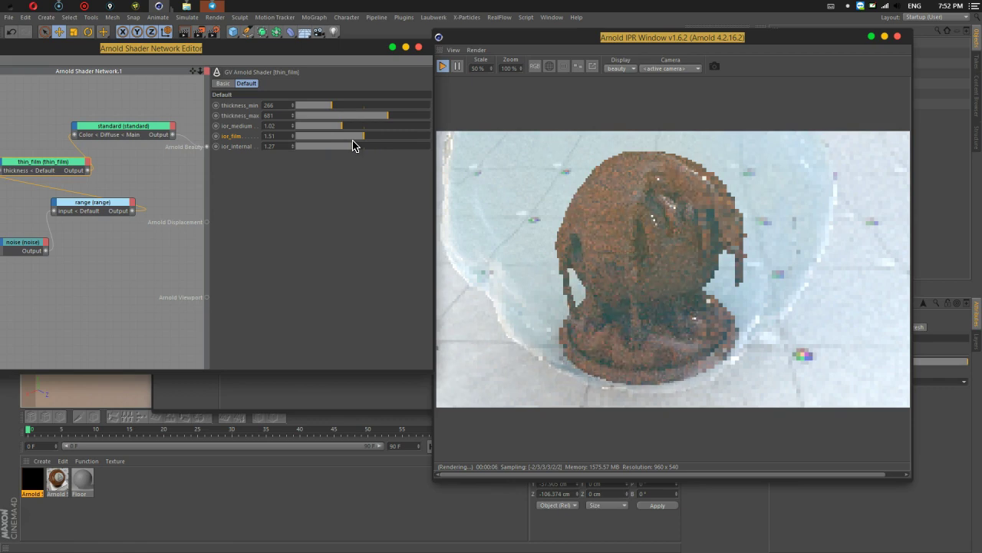
drag(468, 169, 720, 214)
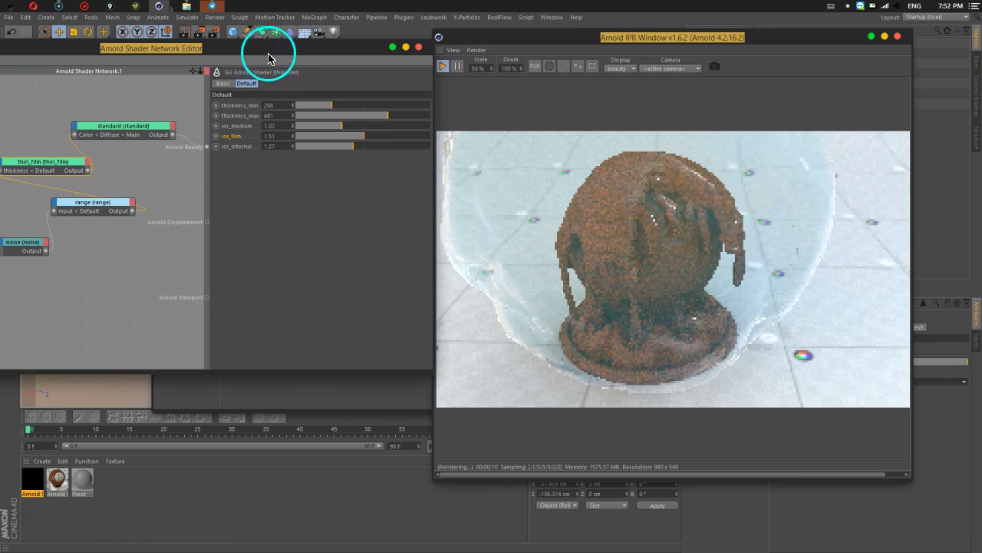
drag(268, 58, 361, 63)
- Set the noise node to 2 octaves with scale 5 on every axis and zero offset
click(184, 219)
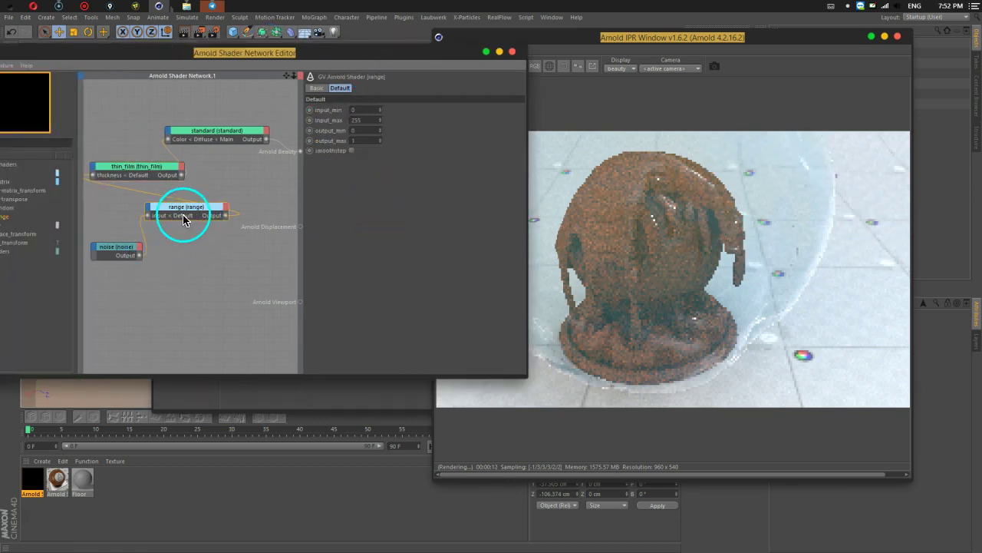
click(135, 252)
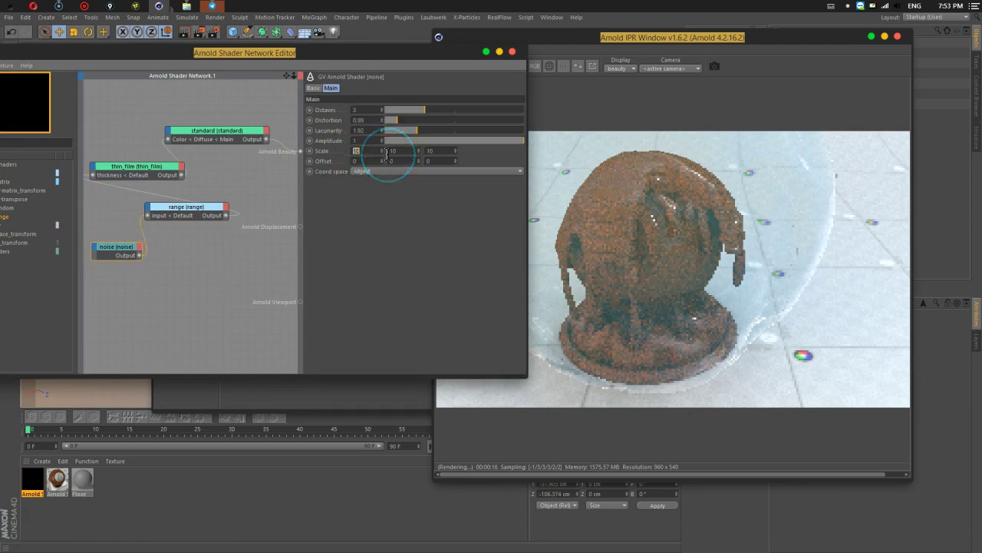
key(Tab)
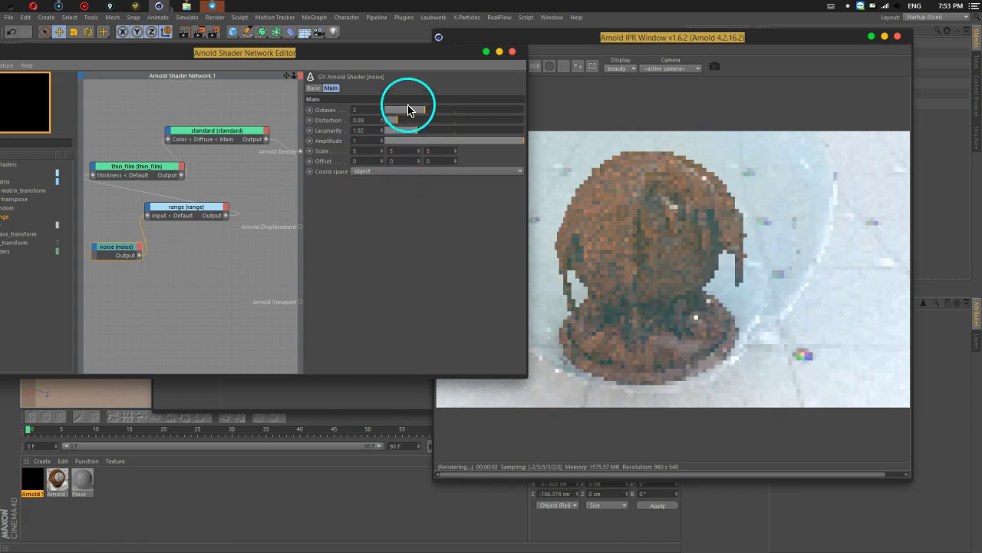
drag(417, 52, 268, 53)
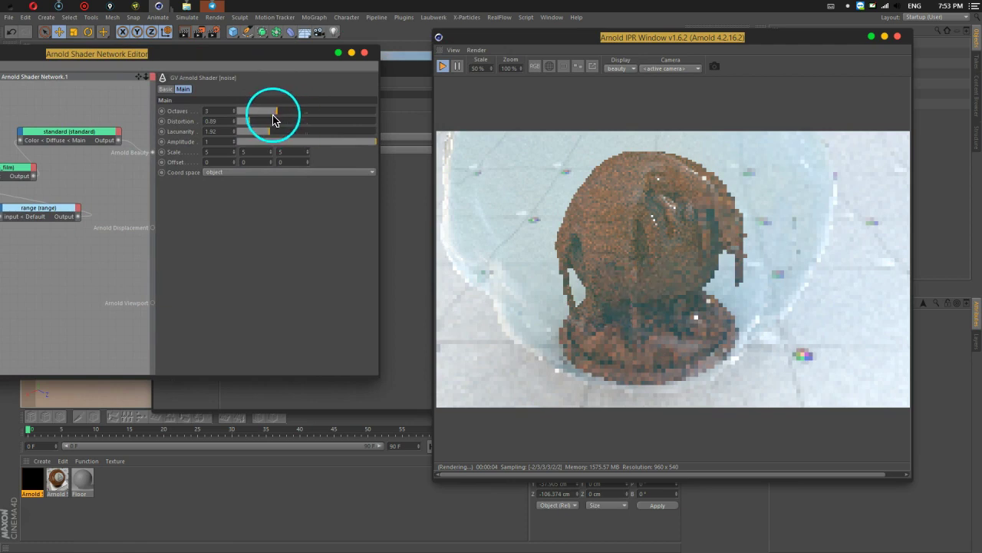
drag(273, 111, 257, 112)
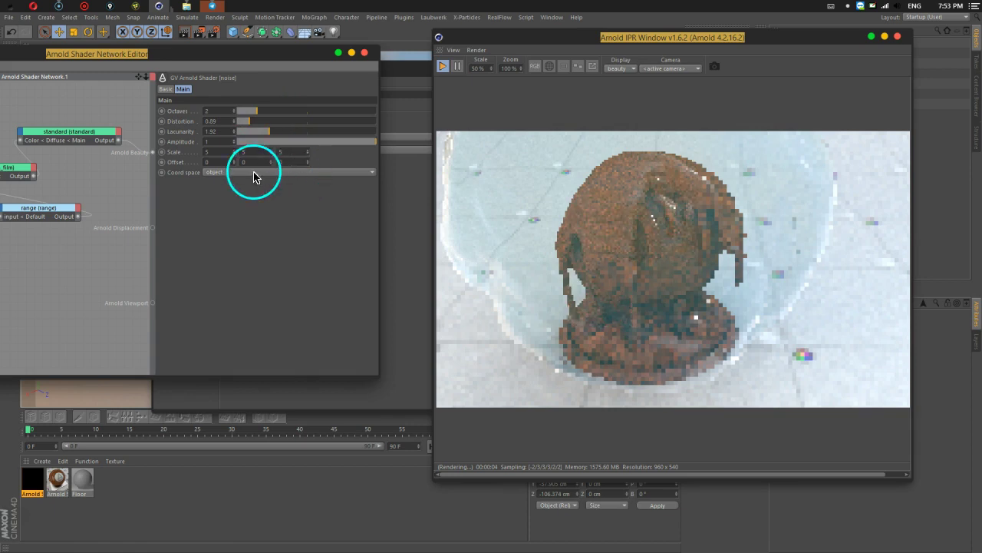
- Raise the standard shader's diffuse weight to 1 while trying refraction weight and IOR values
click(63, 135)
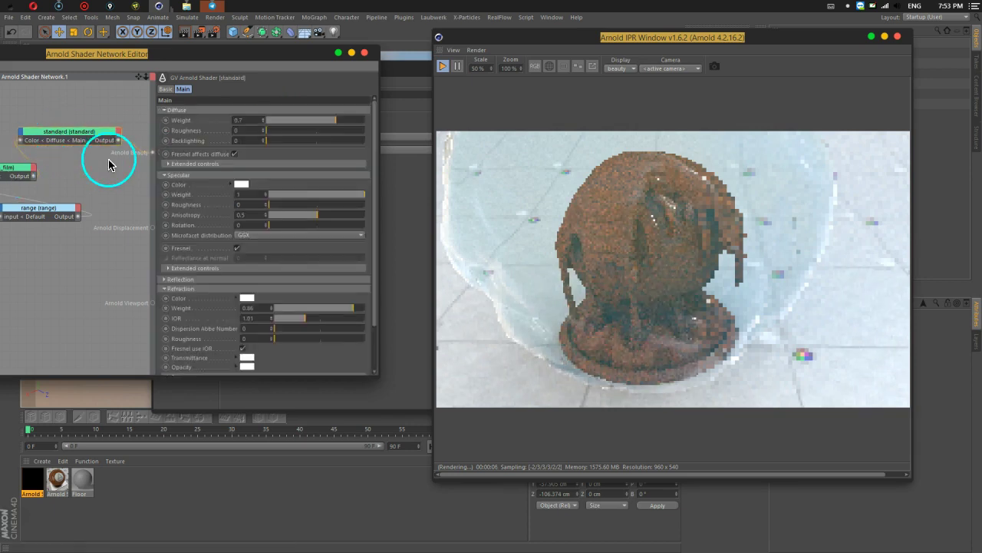
middle_drag(313, 256, 309, 202)
drag(358, 254, 332, 256)
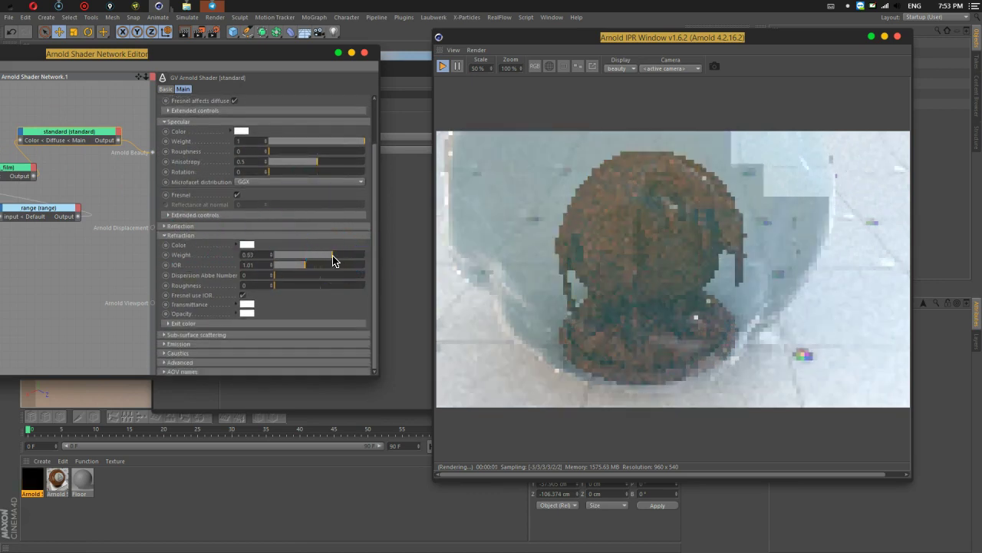
middle_drag(333, 201, 329, 254)
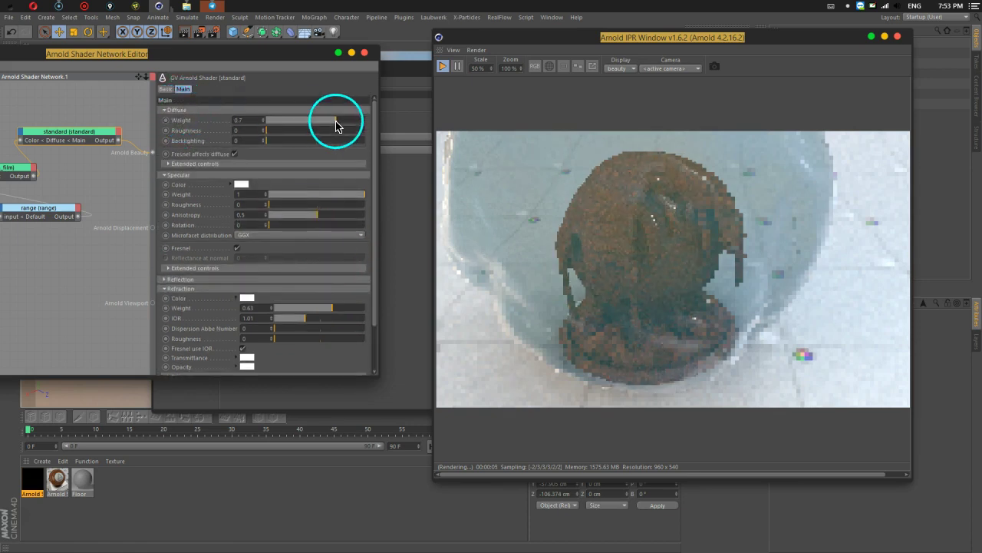
drag(336, 125, 376, 121)
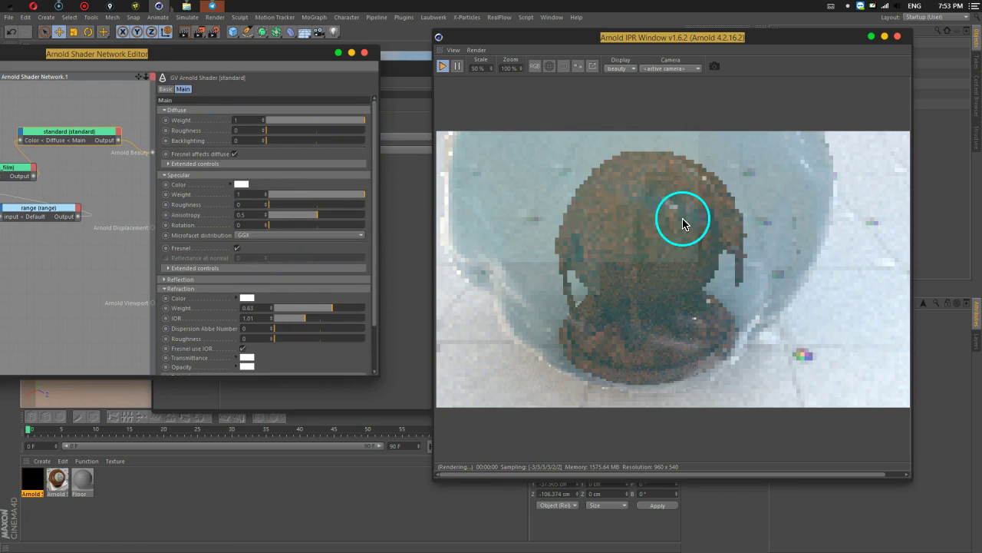
middle_drag(351, 345, 349, 249)
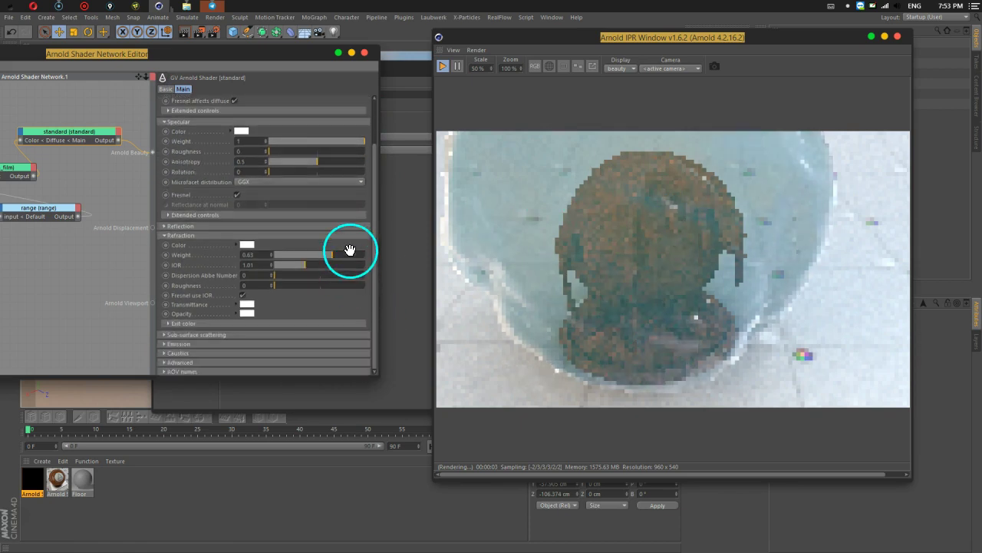
drag(347, 256, 303, 261)
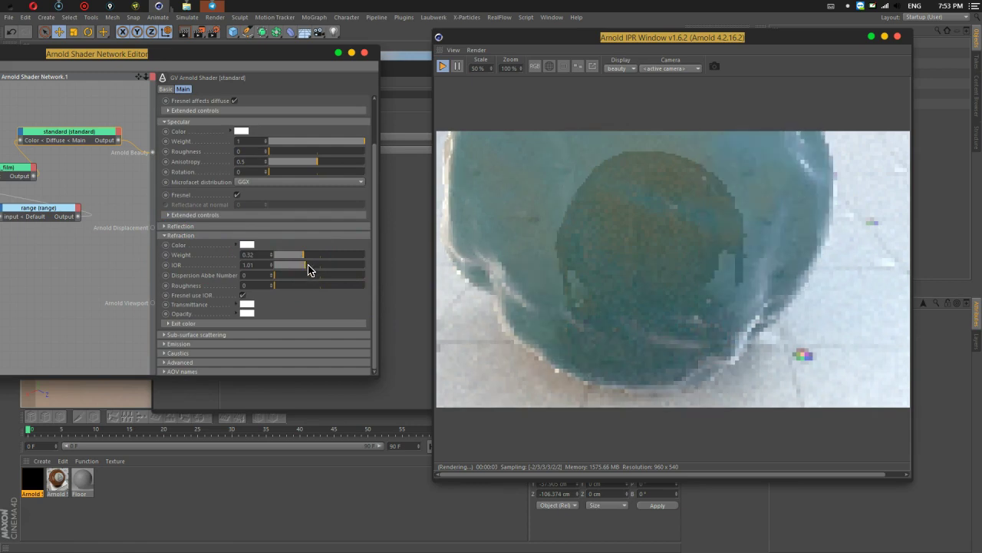
drag(327, 274, 346, 270)
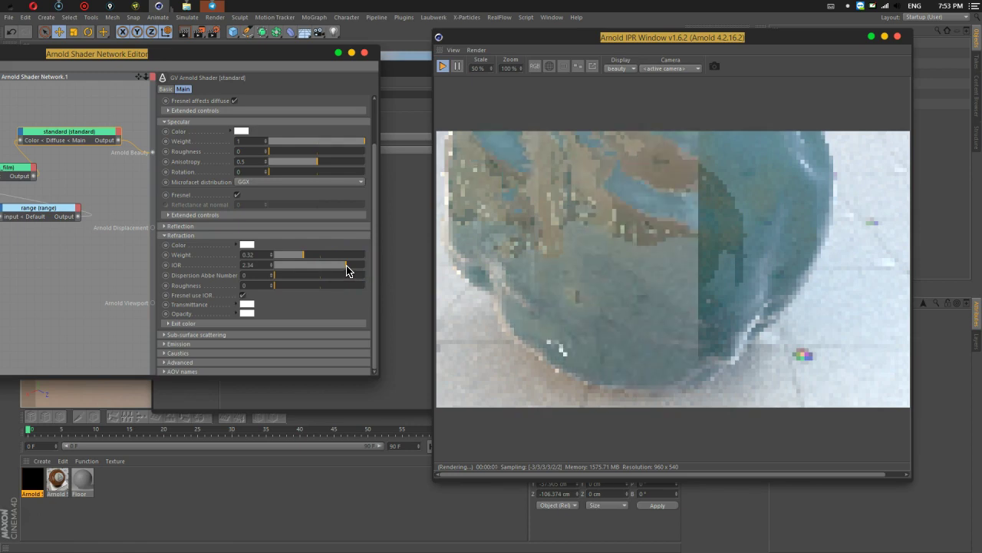
drag(312, 254, 371, 264)
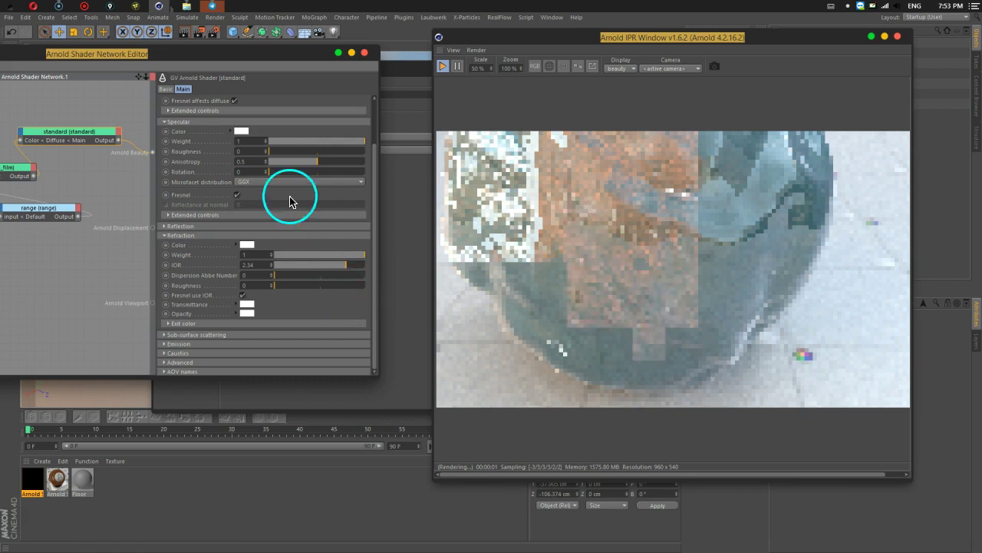
- Keep specular weight at 1 and set refraction weight 0.67 and refraction IOR 1
scroll(278, 134, up, 1)
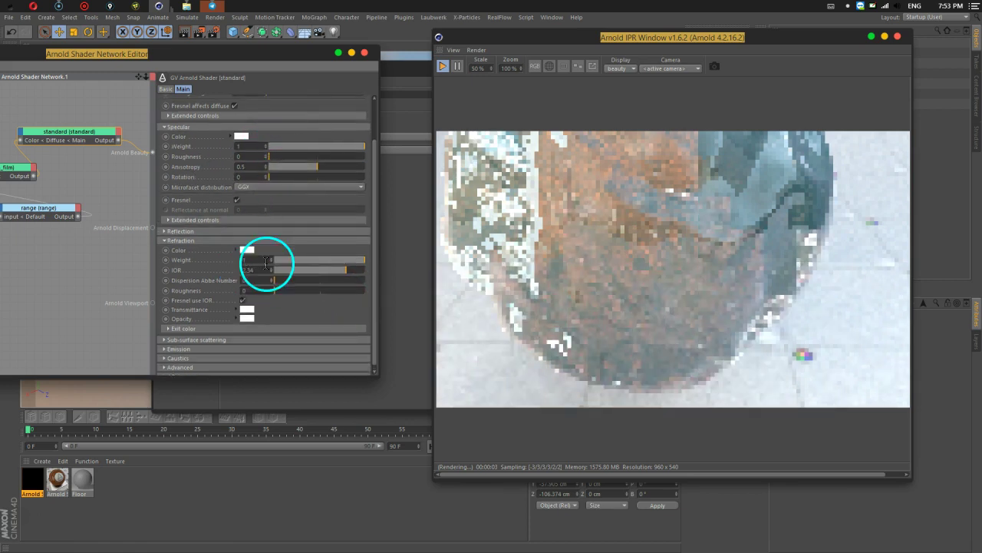
drag(351, 146, 300, 151)
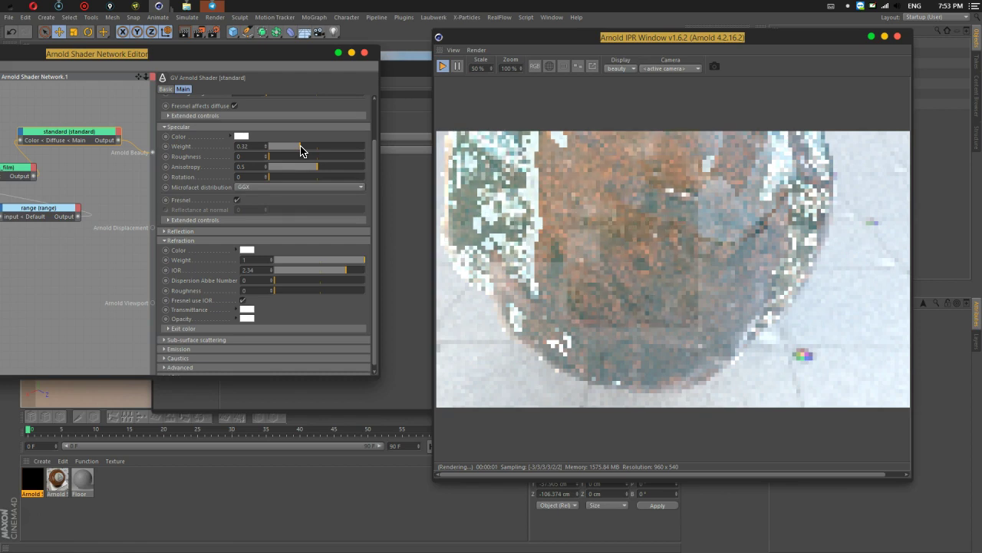
click(267, 167)
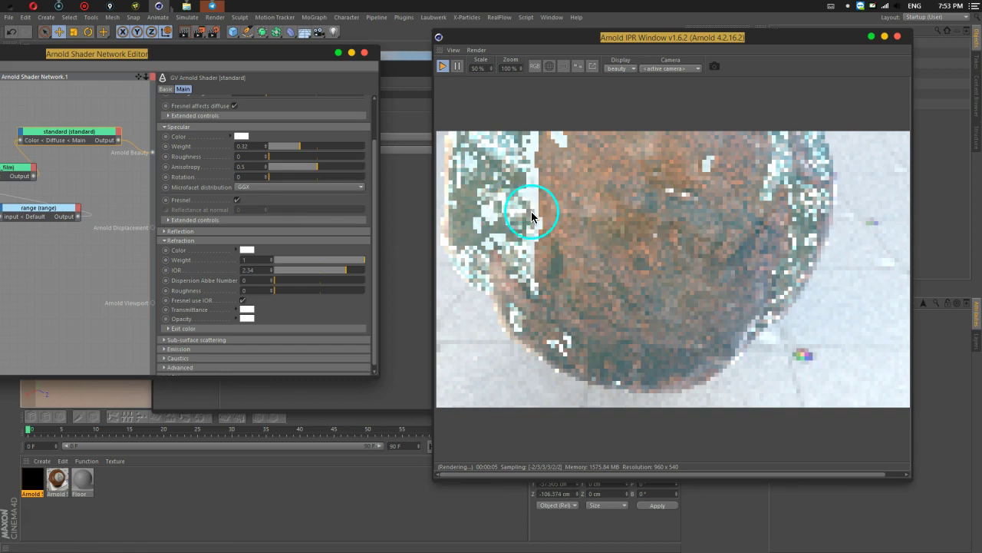
drag(299, 147, 277, 152)
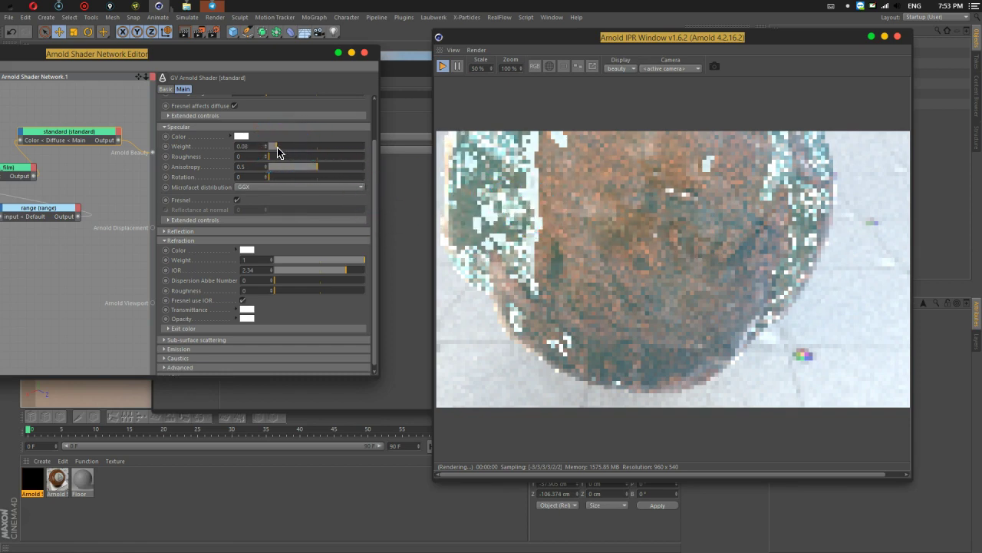
drag(346, 261, 336, 265)
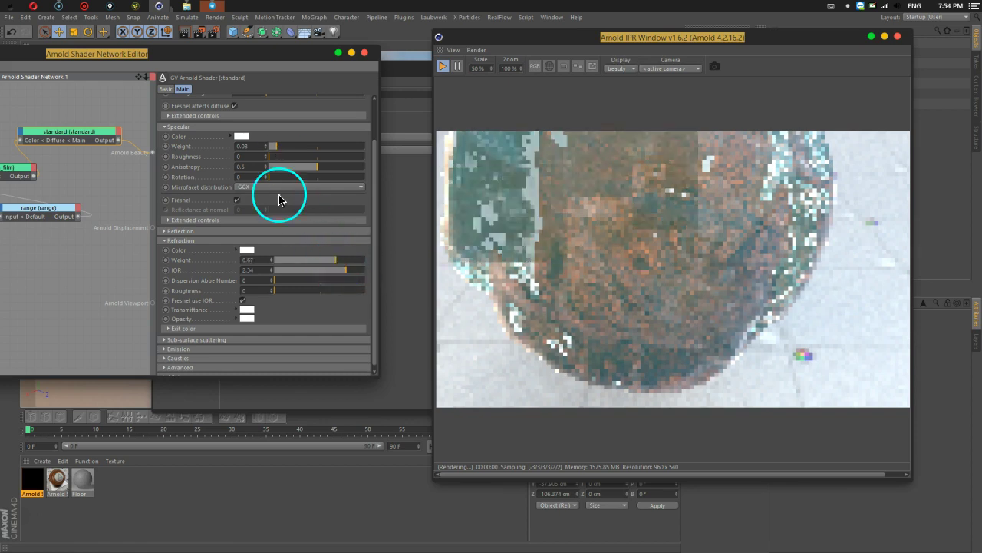
drag(274, 145, 416, 149)
drag(358, 268, 289, 281)
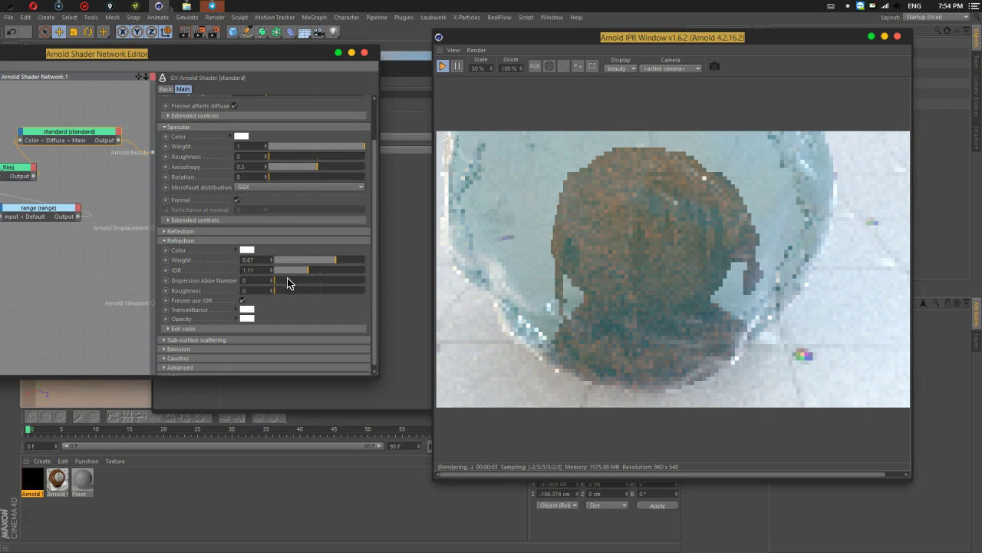
mouse_move(266, 269)
mouse_down()
mouse_move(239, 279)
mouse_move(340, 285)
mouse_move(525, 235)
mouse_up()
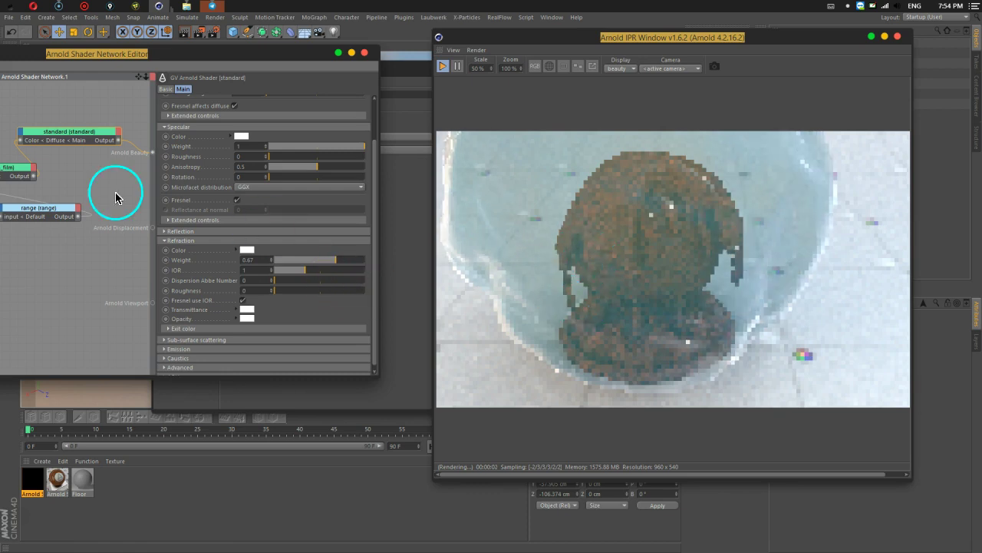
- Check the thin_film node's settings before returning to the standard shader
drag(232, 44, 405, 37)
click(152, 168)
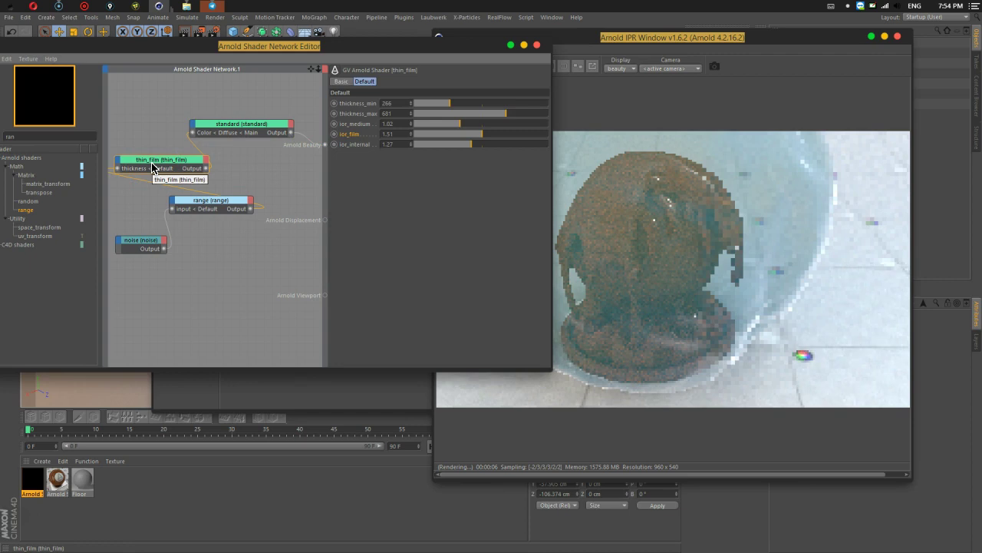
click(241, 128)
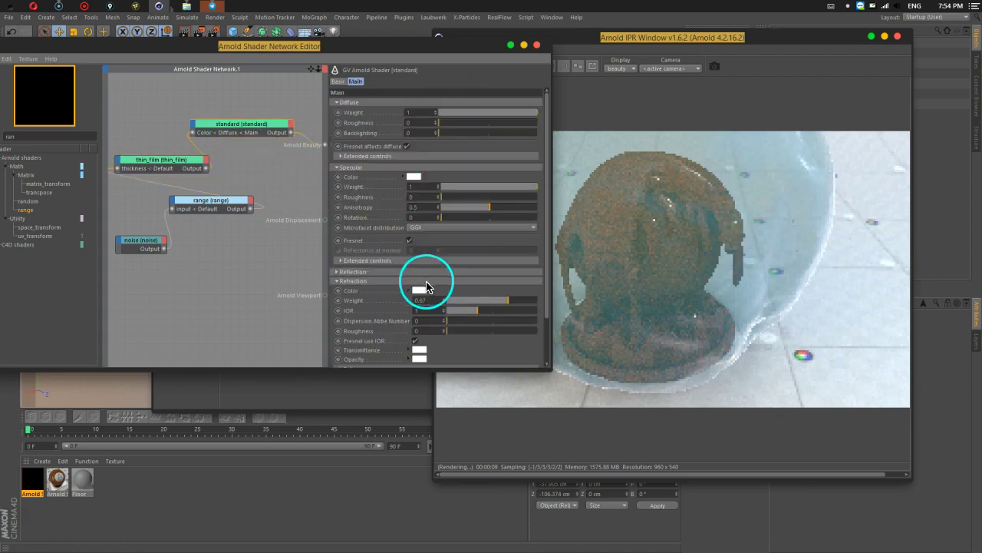
- Disable the Sphere object so the glass shell no longer renders
mouse_move(455, 59)
mouse_down()
mouse_move(344, 67)
mouse_move(401, 62)
mouse_move(369, 71)
mouse_up()
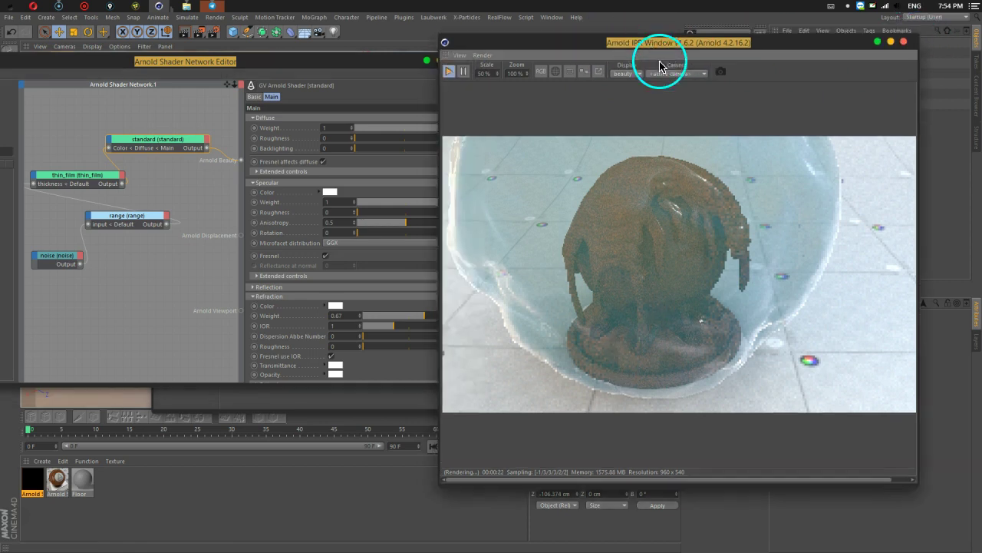
drag(645, 38, 591, 184)
click(775, 84)
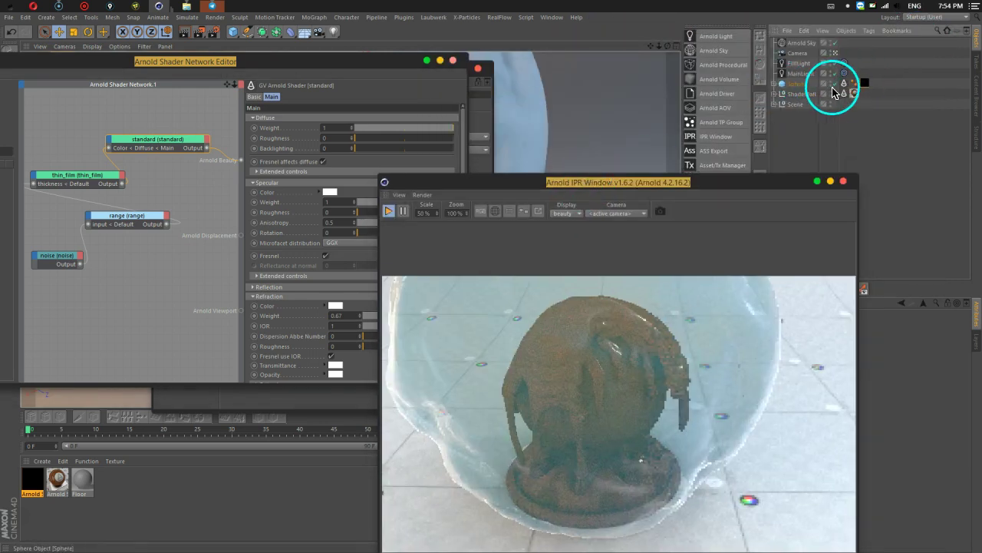
click(835, 83)
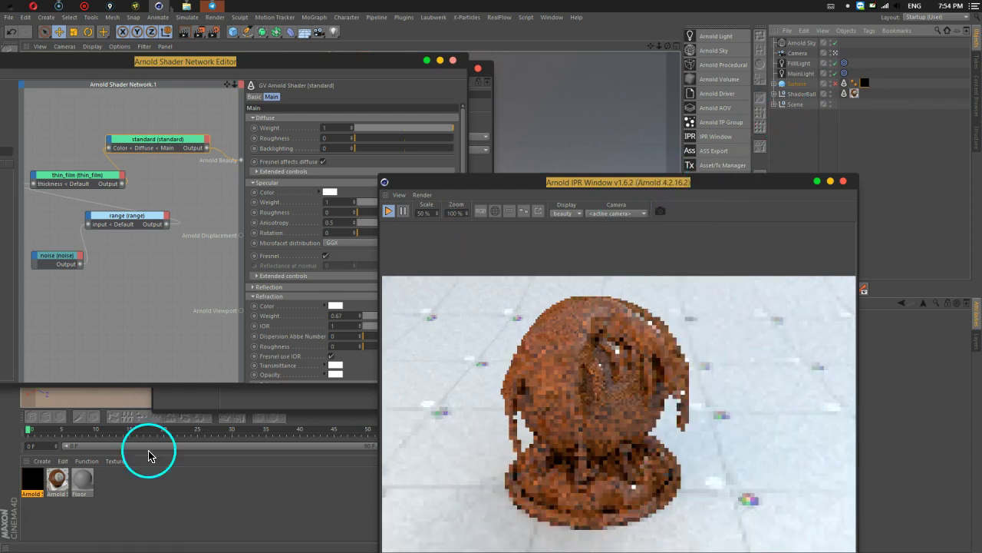
- Apply the Arnold glass material to Liquid_GEO inside ShaderBall
click(775, 94)
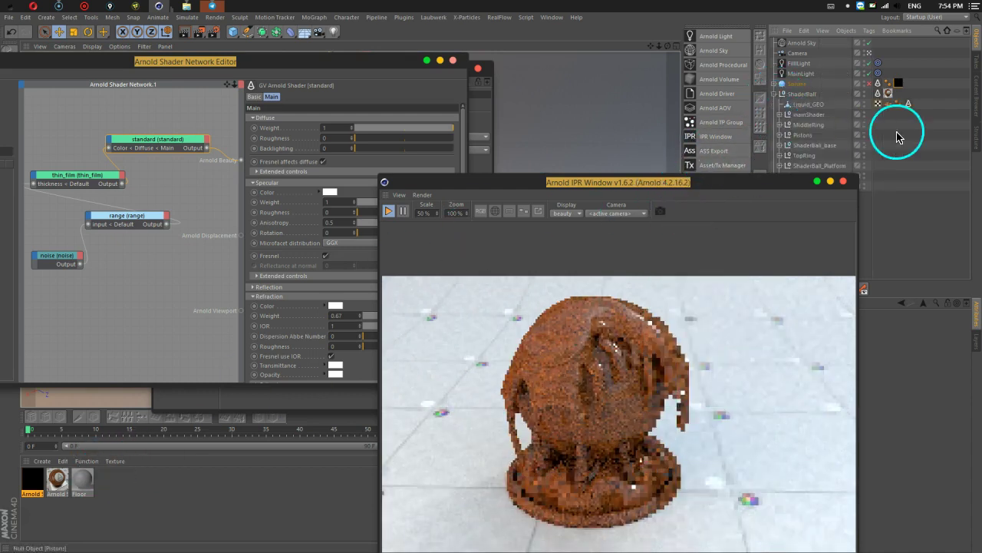
drag(55, 485, 819, 107)
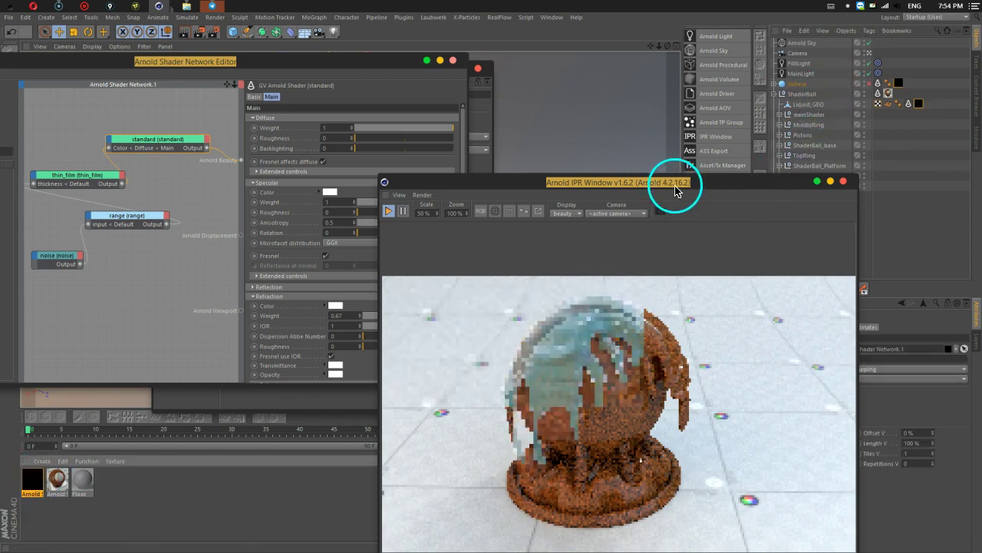
drag(676, 182, 799, 31)
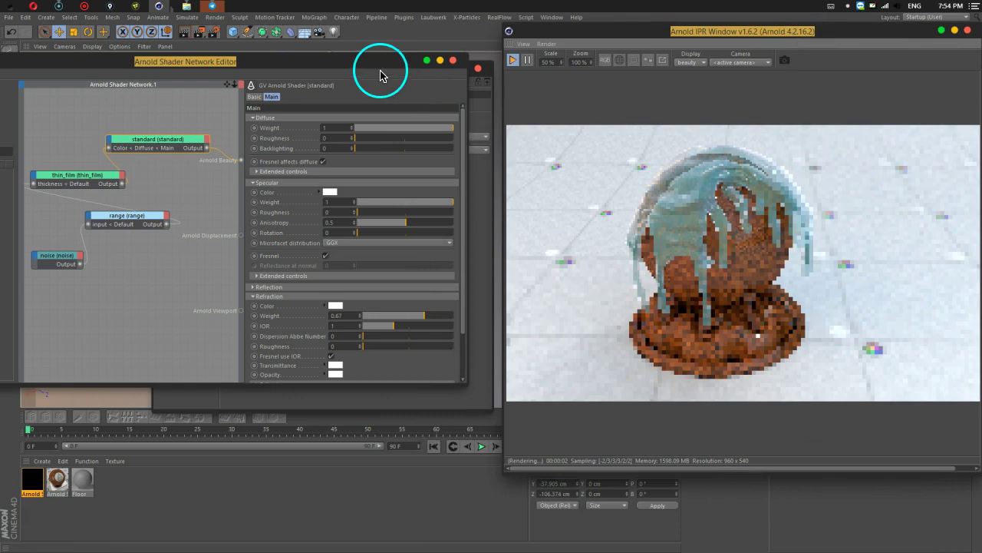
drag(364, 72, 471, 53)
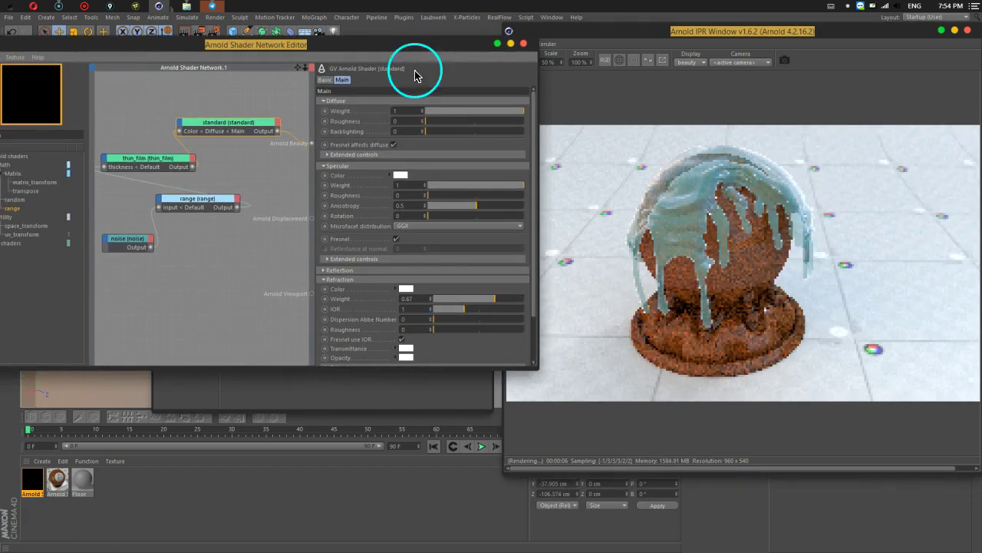
- Give the standard shader a light peach specular colour with a warm 27° hue
click(153, 167)
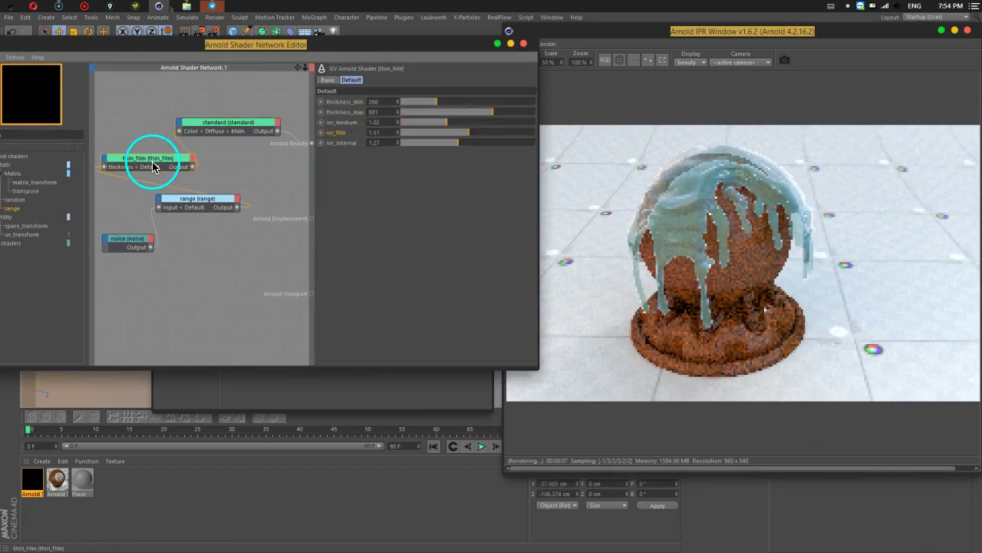
click(246, 138)
click(400, 172)
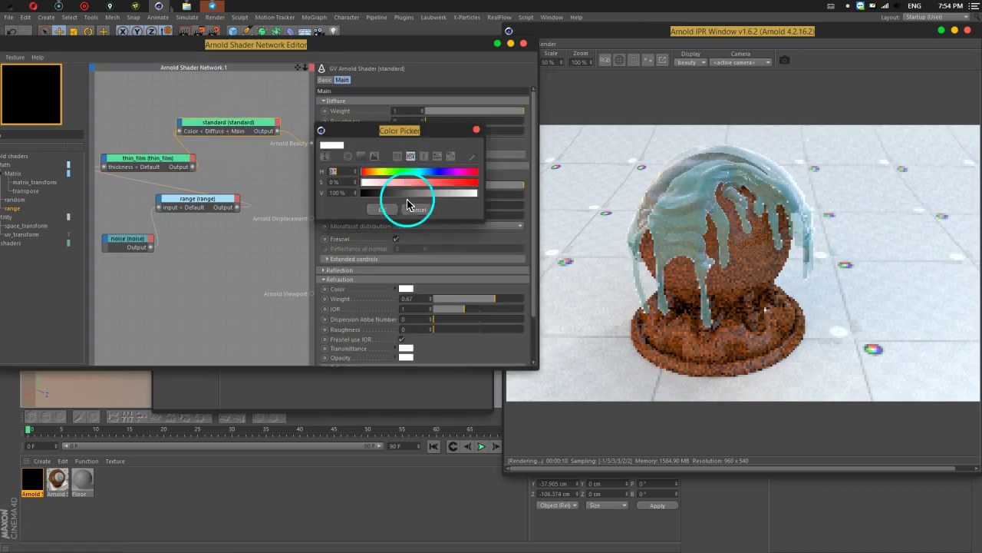
mouse_move(388, 173)
mouse_down()
mouse_move(370, 175)
mouse_move(385, 181)
mouse_up()
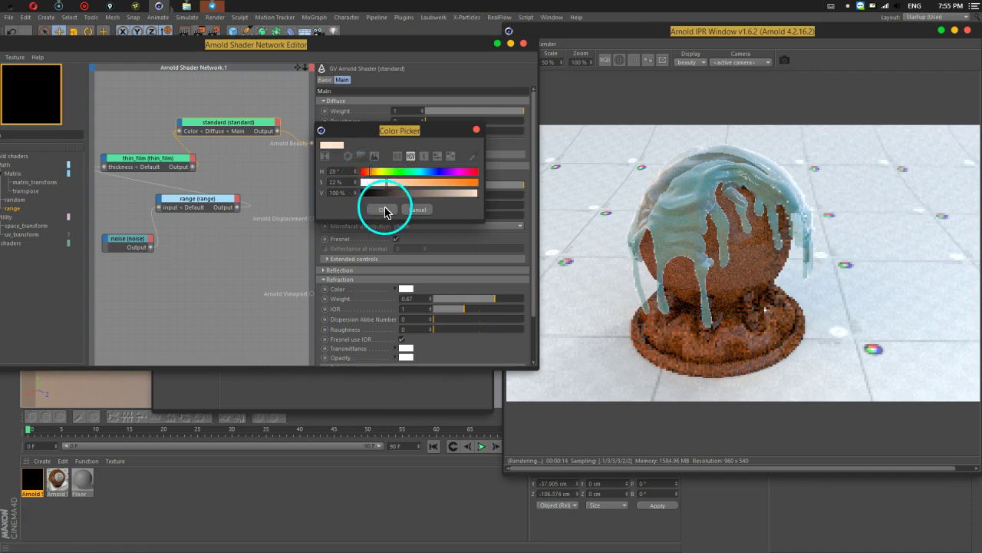
click(382, 209)
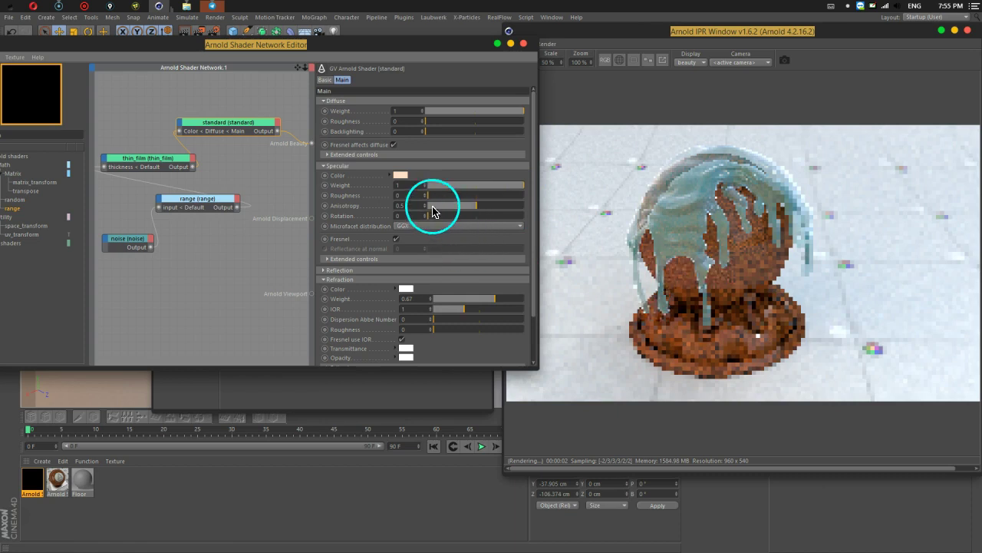
- Set refraction weight 0.79 with a pale pink tint, and thin_film thickness_min to 85
scroll(472, 238, down, 3)
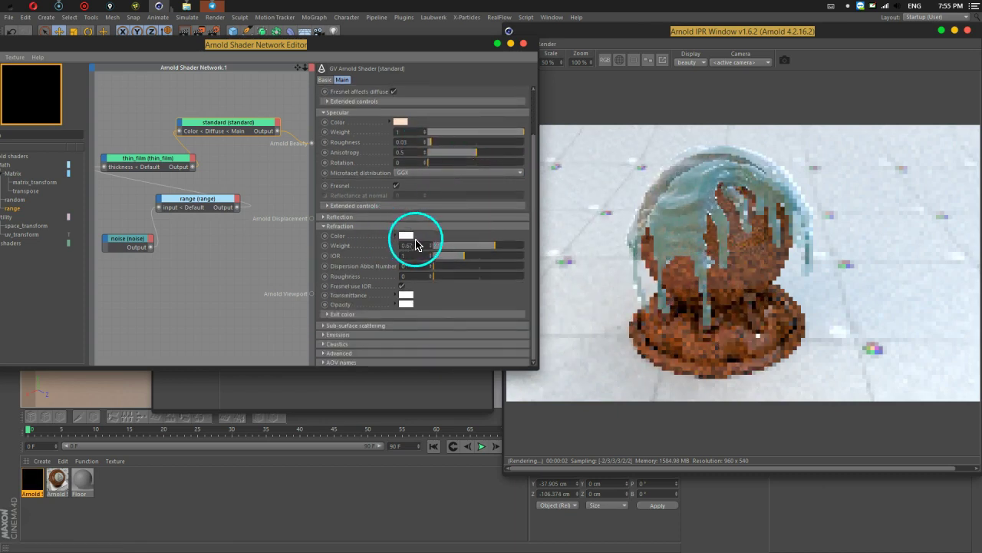
drag(496, 246, 506, 252)
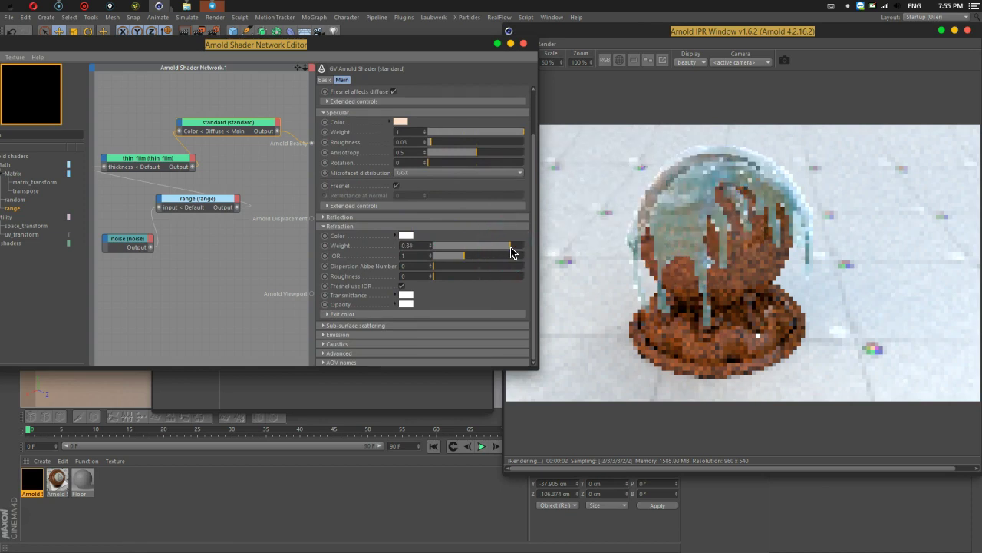
click(406, 236)
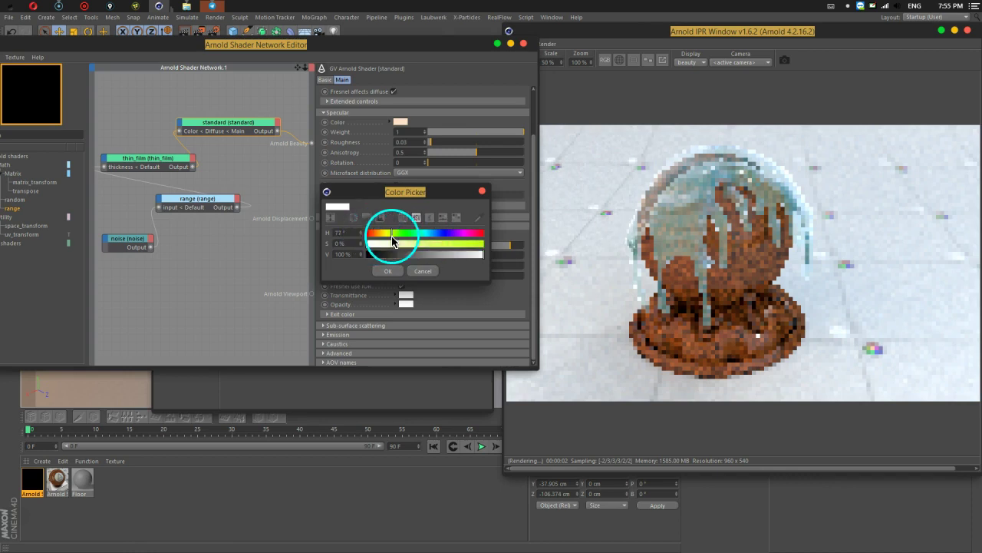
drag(373, 242, 390, 244)
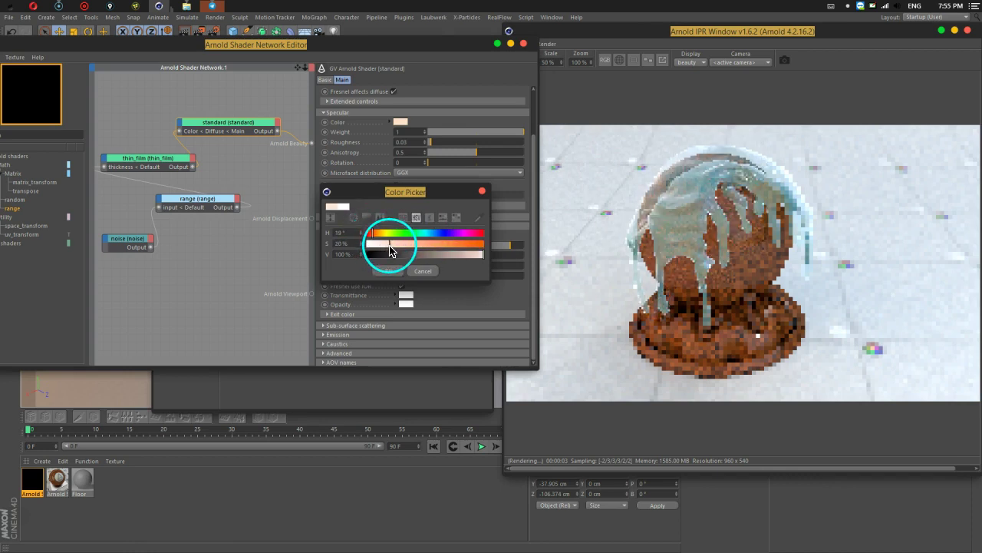
click(388, 270)
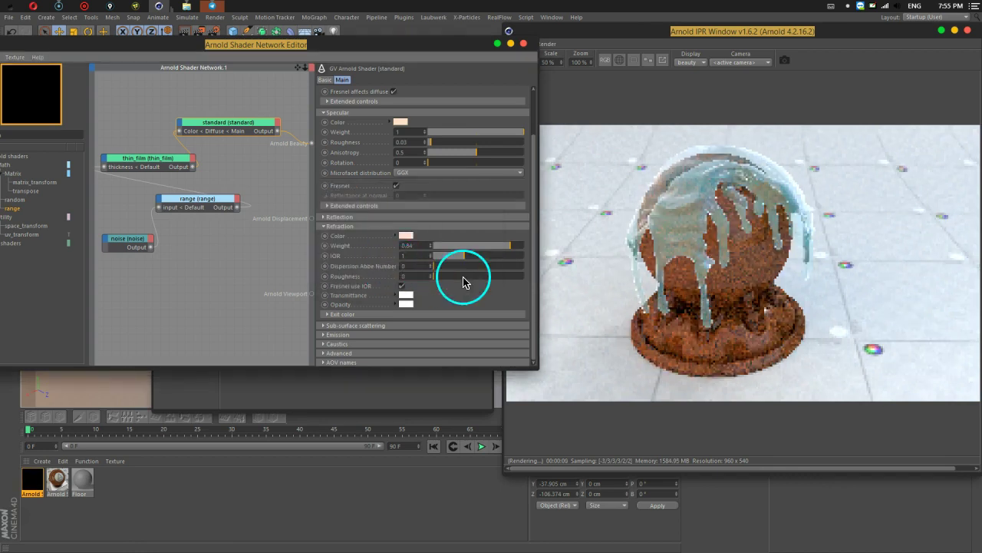
click(147, 160)
drag(421, 106, 412, 107)
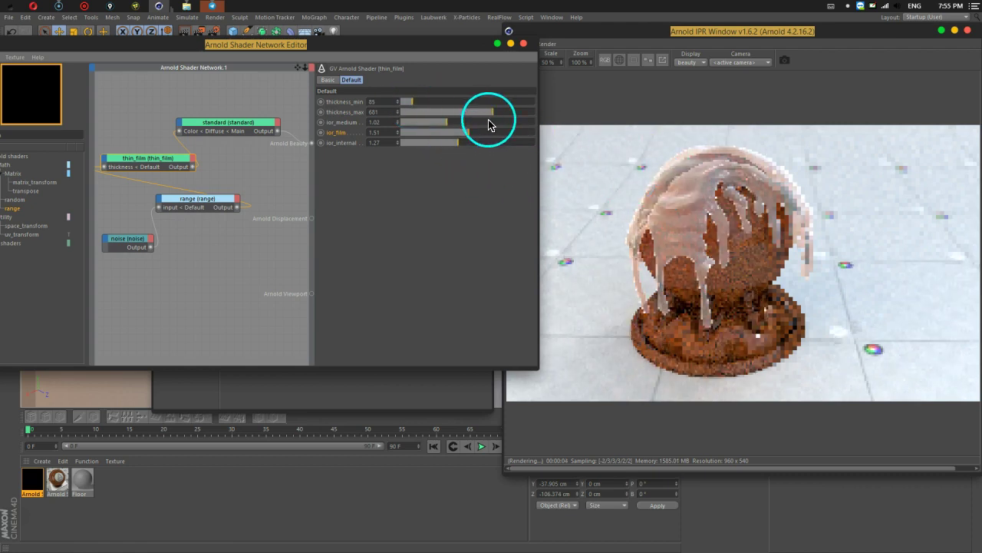
- Raise thin_film thickness_max to 926 and return to the standard node's parameters
drag(494, 115, 519, 117)
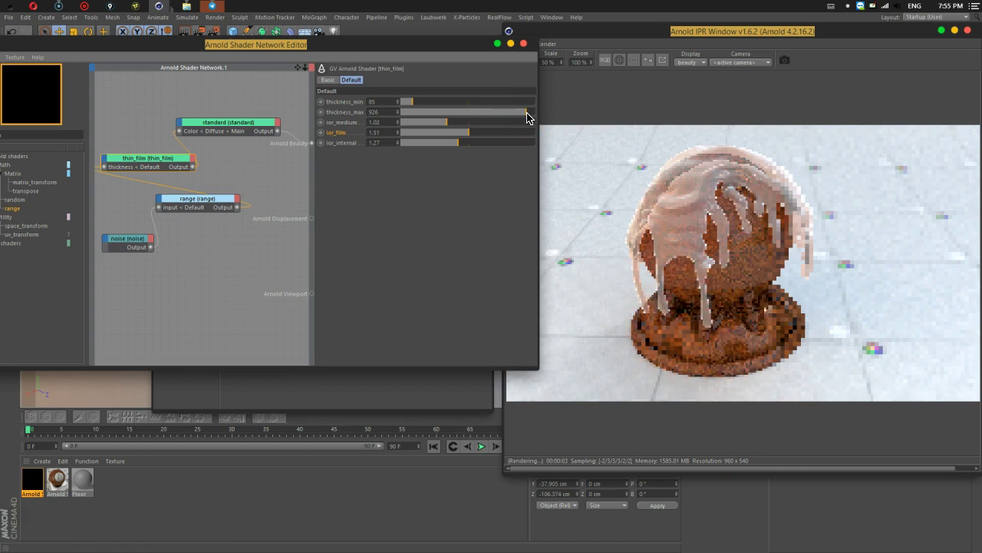
click(239, 123)
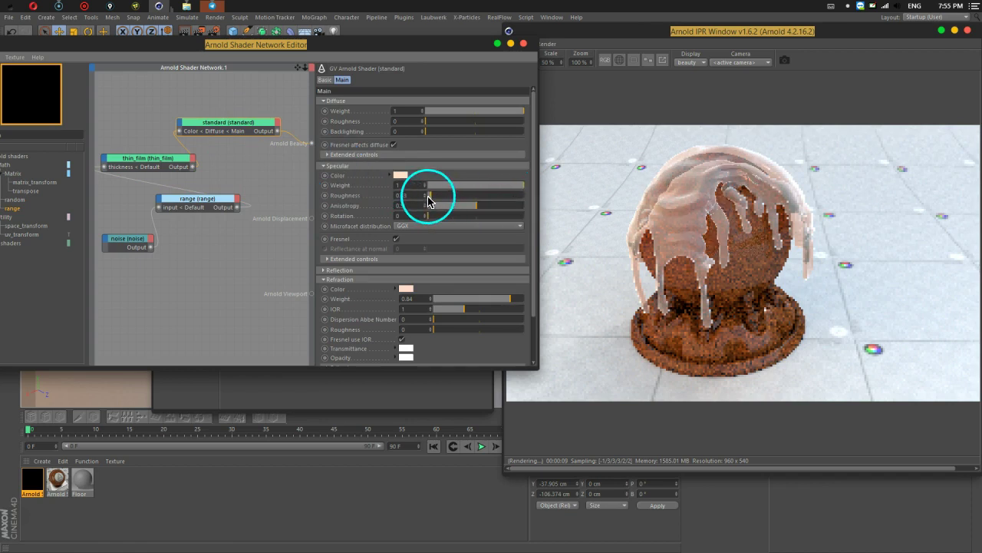
- Set specular roughness to 0 for sharp reflections, keeping specular weight at full
drag(427, 198, 373, 198)
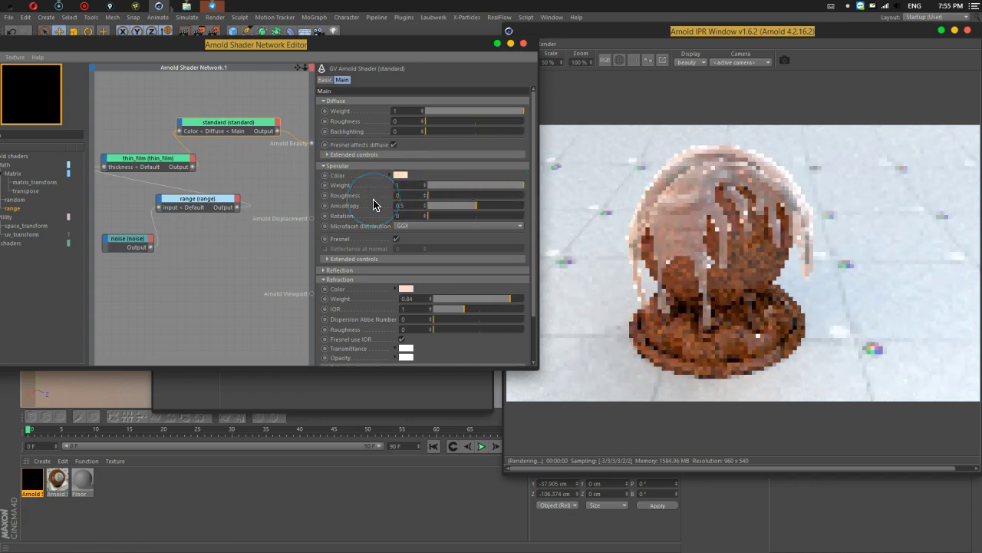
drag(509, 186, 499, 189)
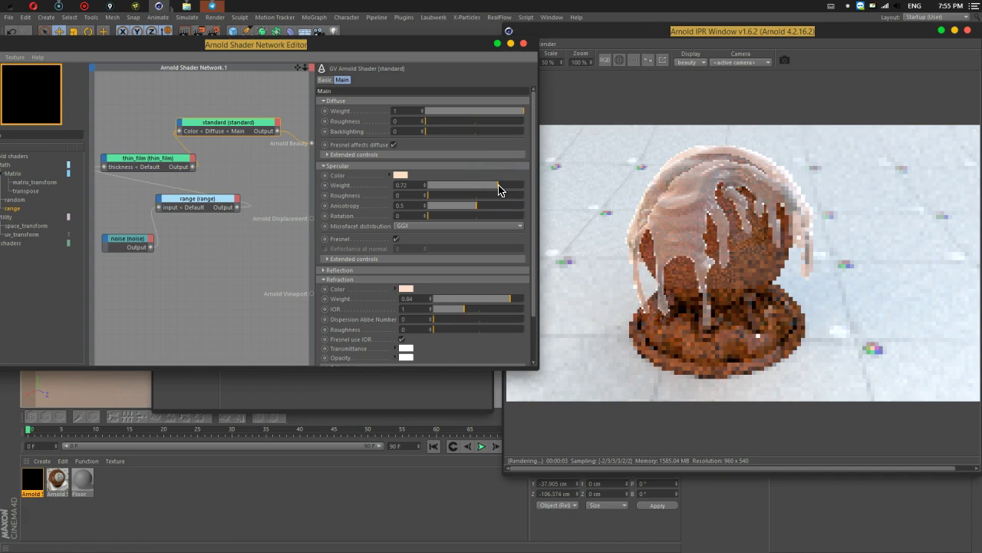
drag(509, 300, 491, 304)
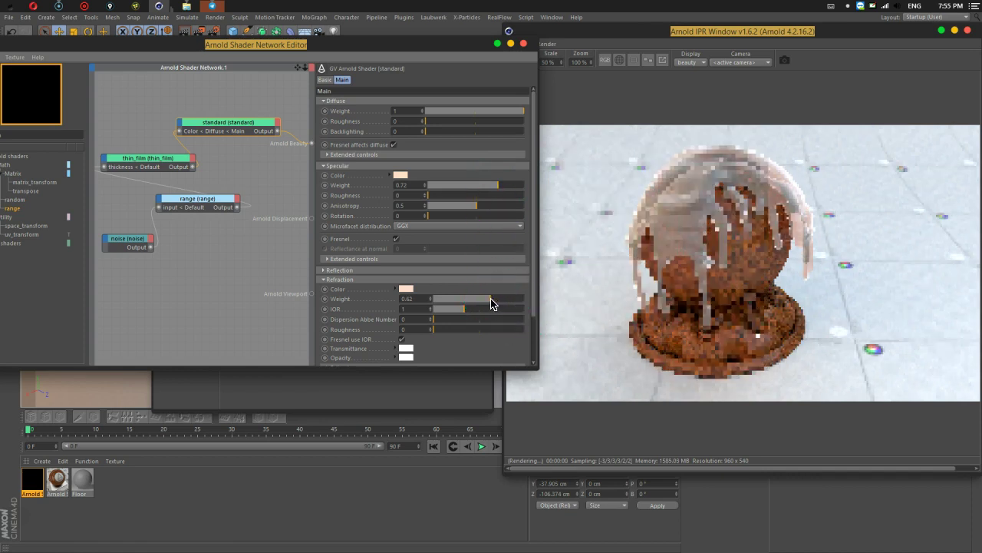
drag(496, 189, 534, 236)
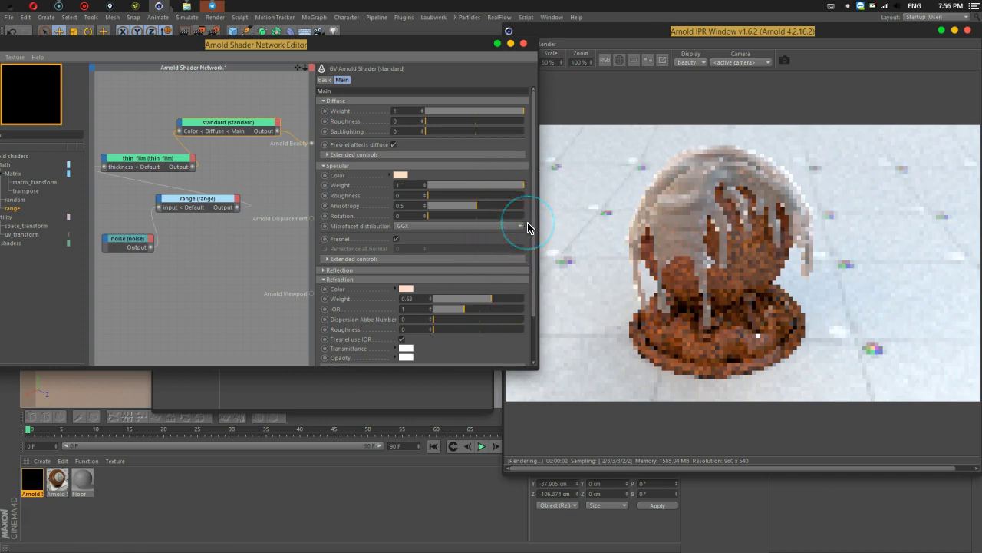
drag(445, 317, 462, 311)
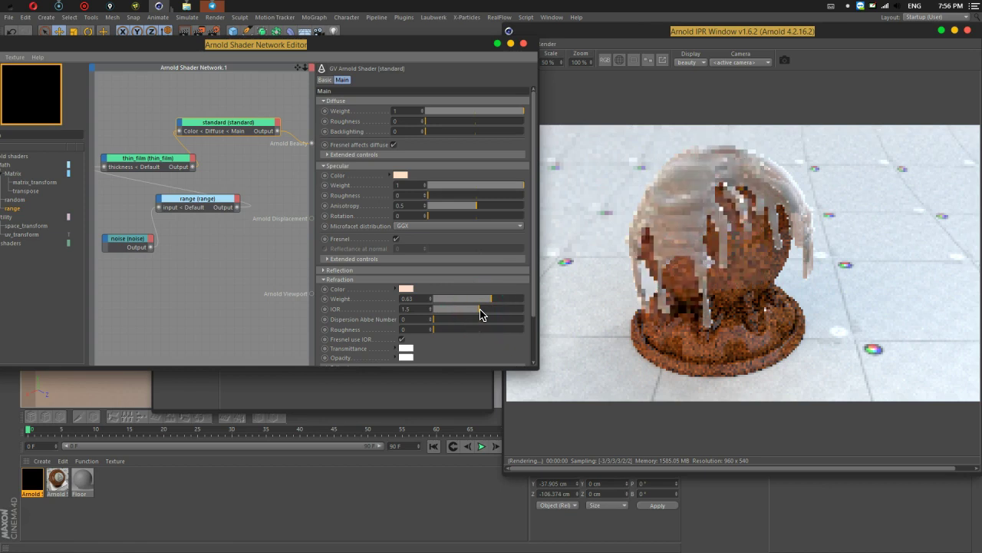
drag(481, 314, 493, 314)
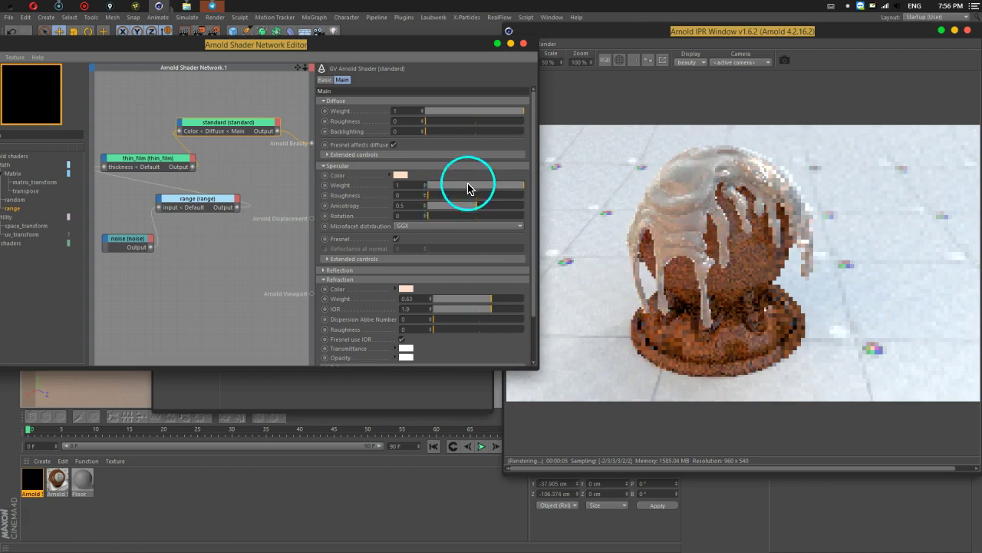
- Set diffuse weight 0.82, refraction weight 0.76 and refraction IOR 1.45
drag(519, 115, 508, 114)
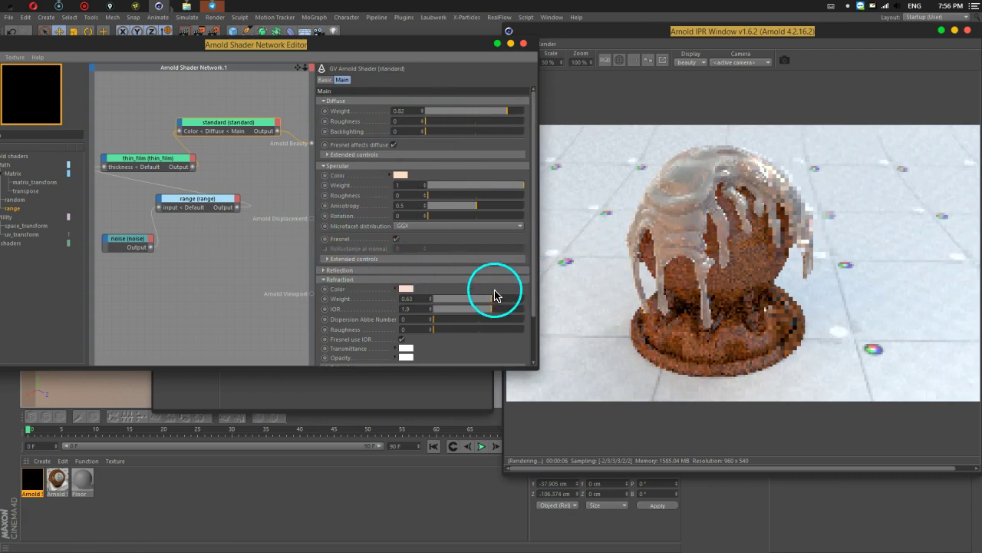
drag(484, 305, 475, 304)
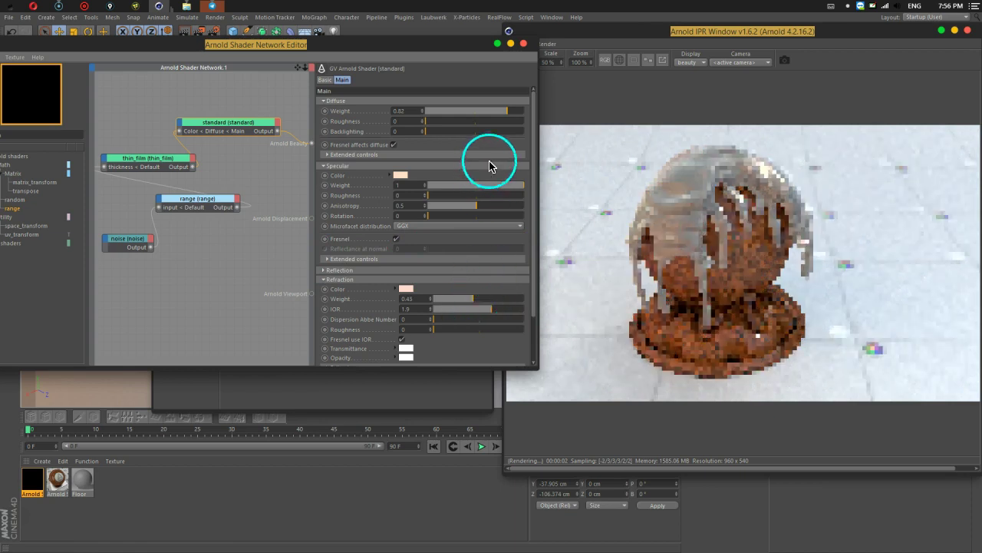
drag(484, 323, 510, 313)
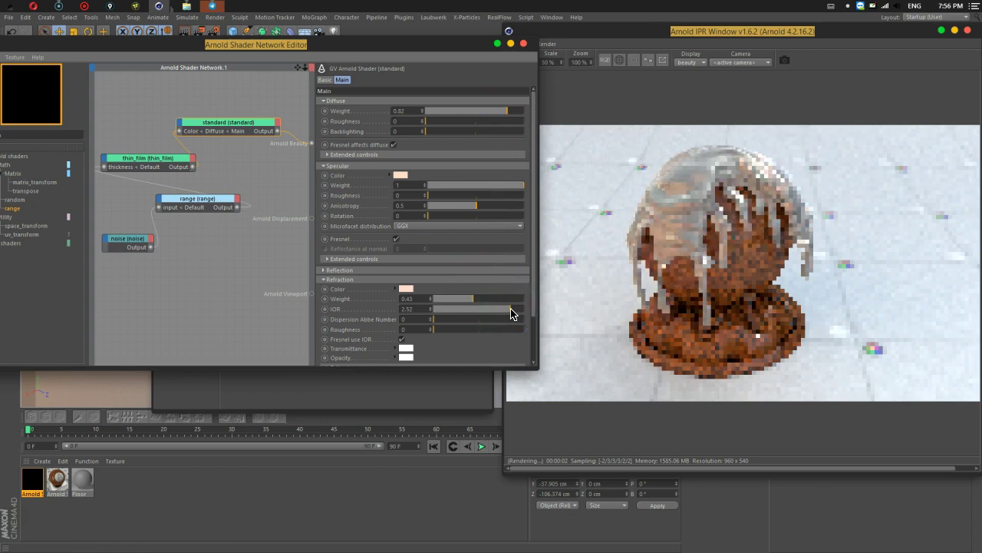
drag(511, 313, 506, 313)
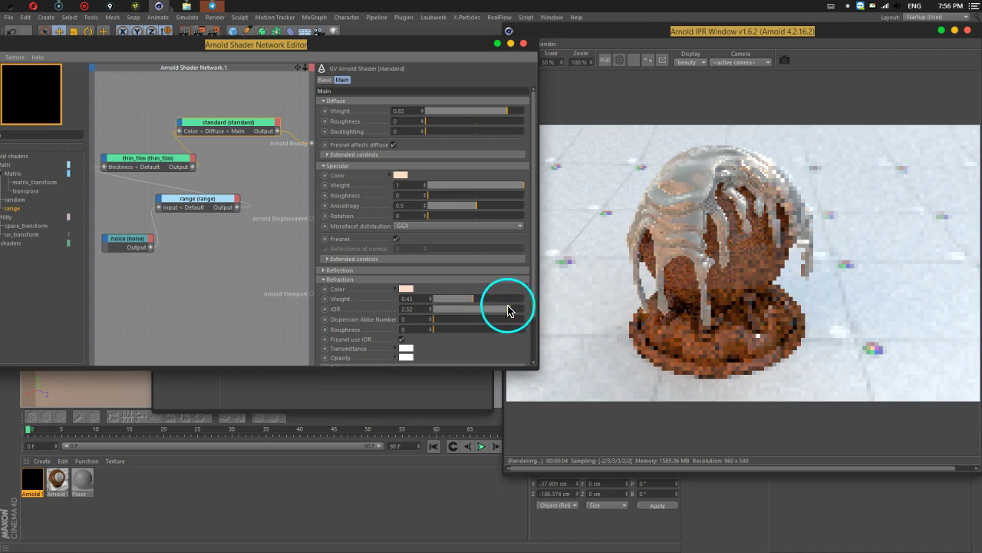
mouse_move(503, 185)
mouse_down()
mouse_move(460, 192)
mouse_move(524, 187)
mouse_up()
drag(494, 317, 482, 313)
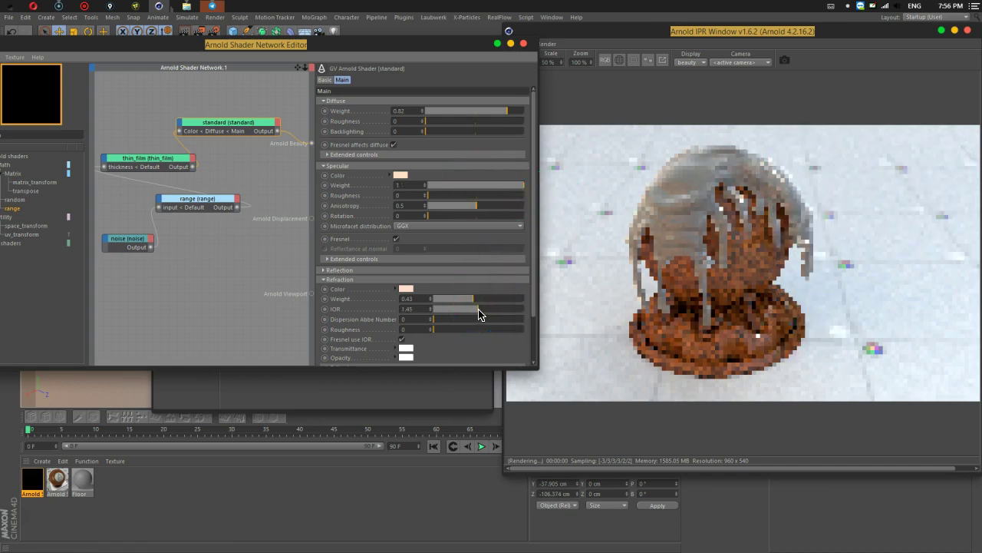
drag(503, 299, 503, 300)
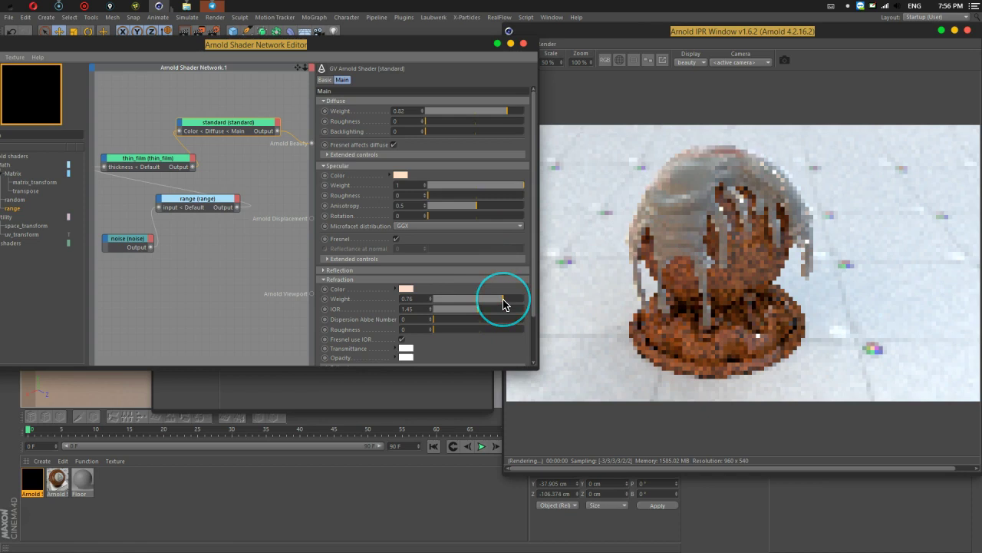
click(506, 330)
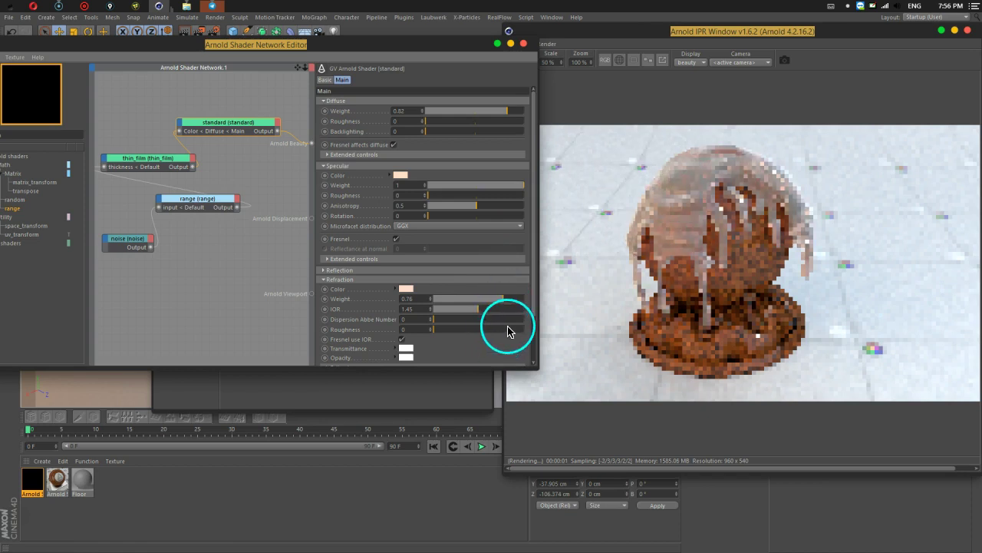
drag(219, 130, 167, 162)
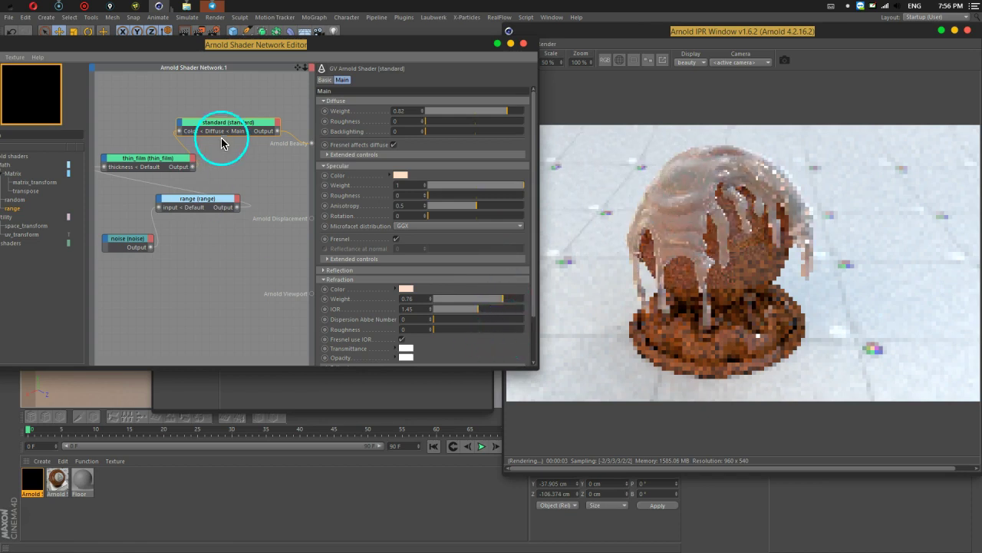
- Set thin_film thickness_min to 172, ior_medium to 1 and ior_internal to 1.1
click(166, 162)
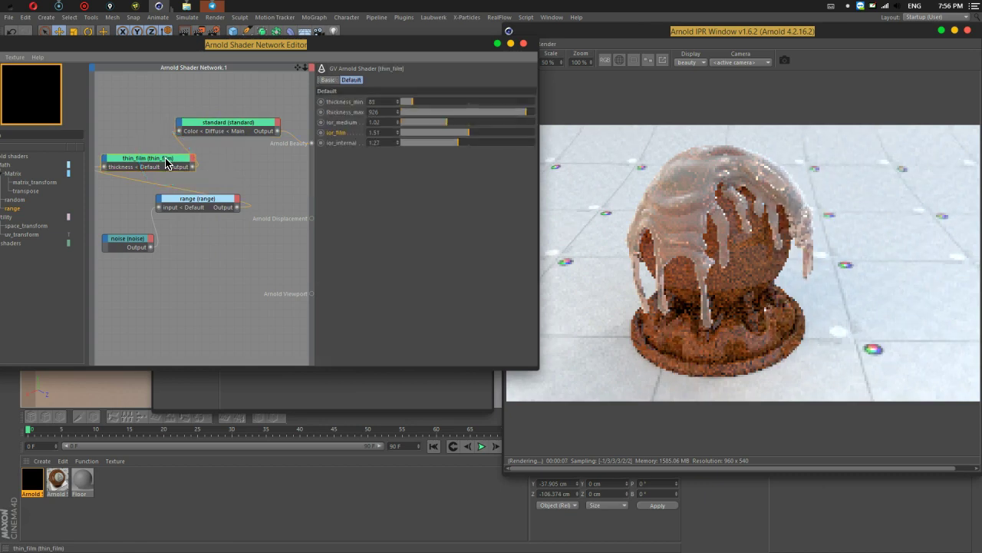
drag(414, 107, 440, 108)
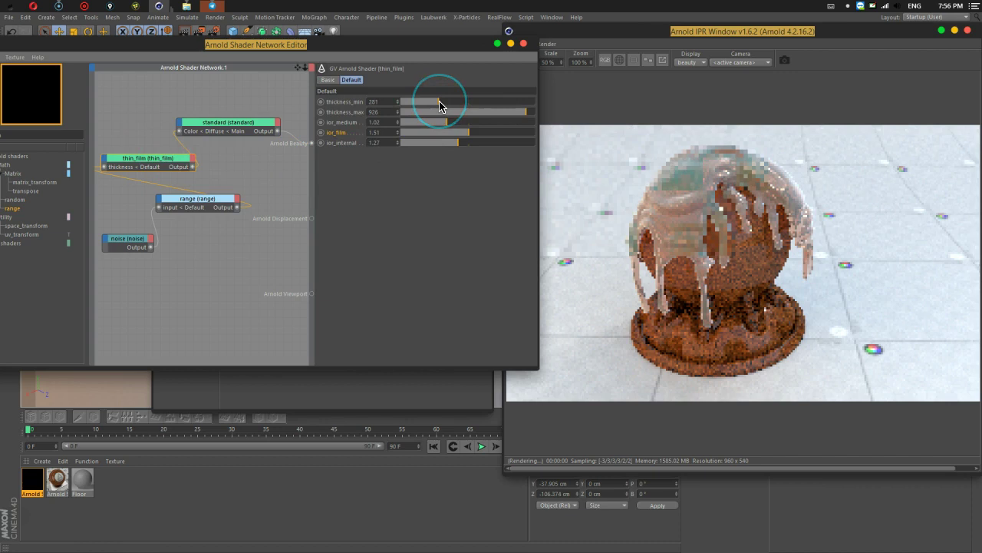
click(483, 114)
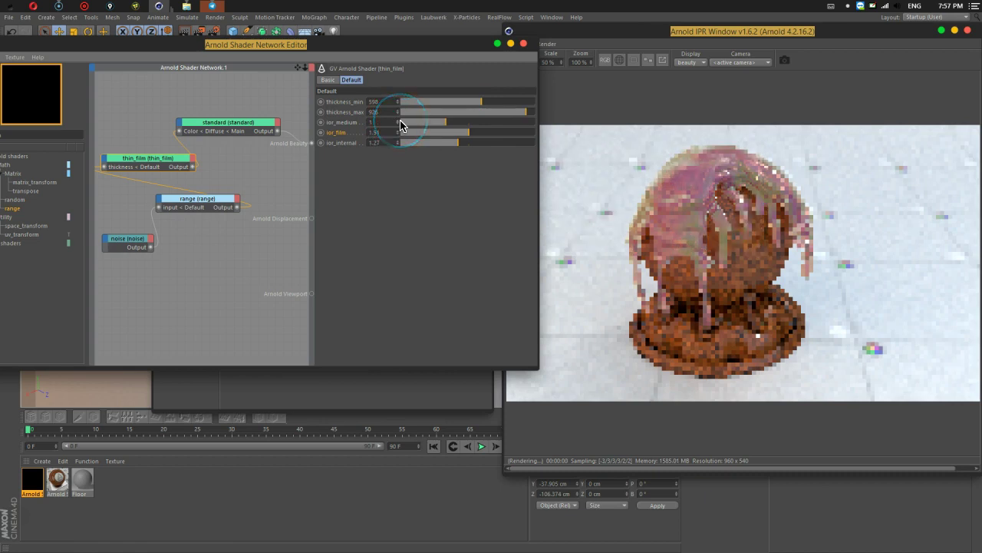
mouse_move(407, 131)
mouse_down()
mouse_move(466, 140)
mouse_move(450, 148)
mouse_up()
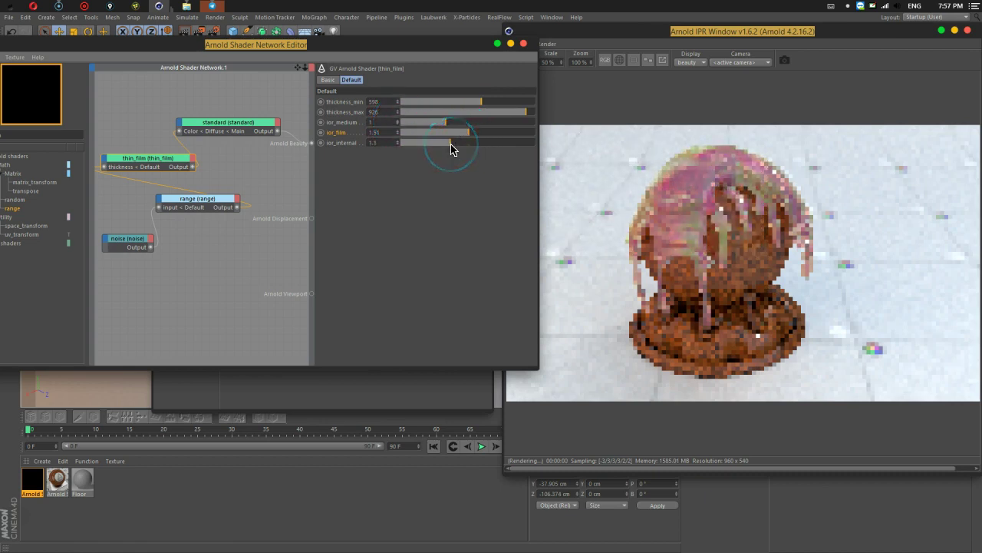
drag(481, 102, 426, 104)
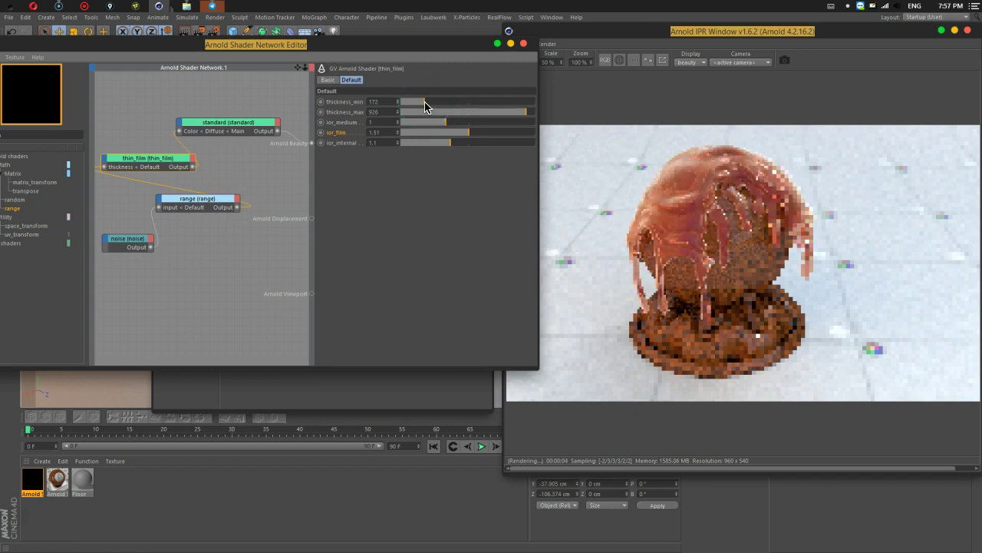
click(765, 202)
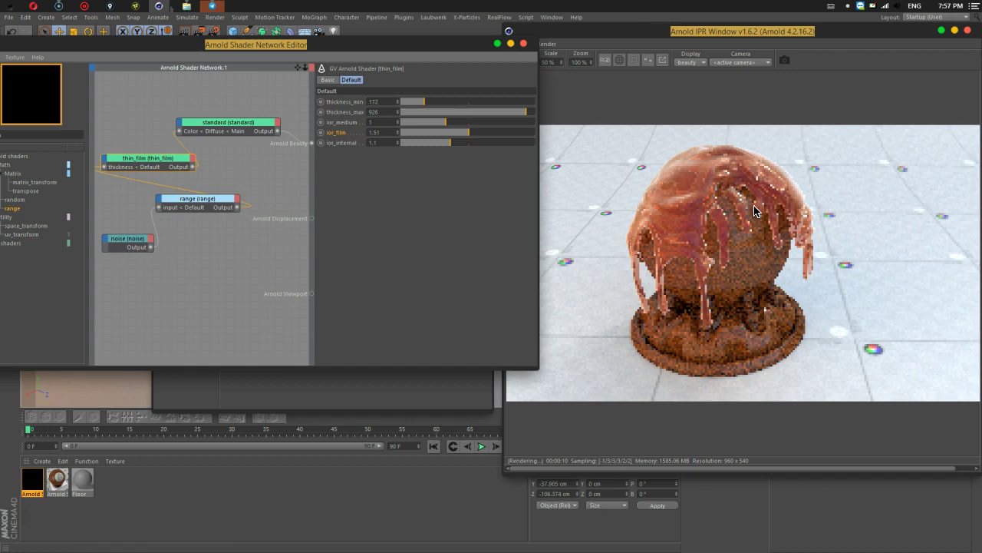
mouse_move(723, 216)
mouse_down()
mouse_move(706, 194)
mouse_move(757, 252)
mouse_move(734, 278)
mouse_up()
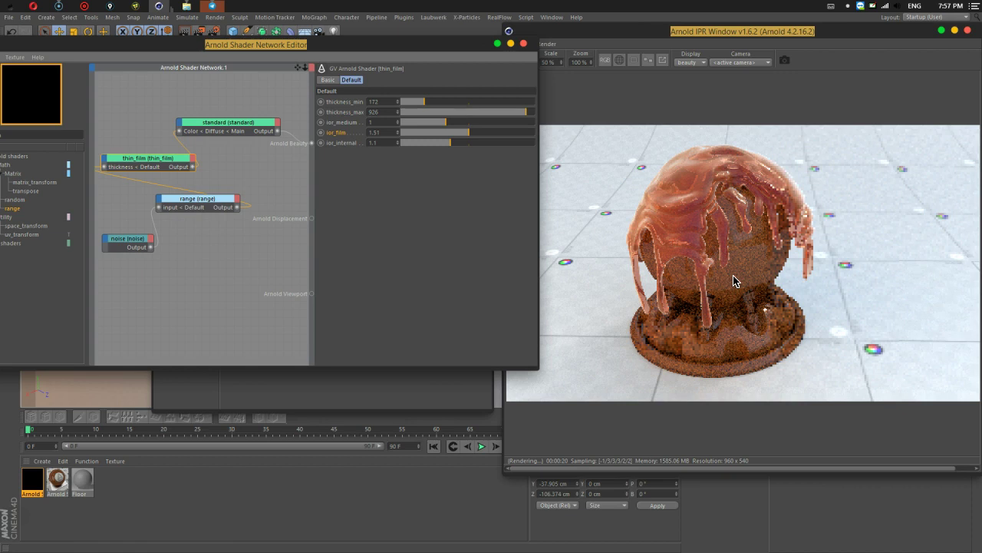
click(790, 293)
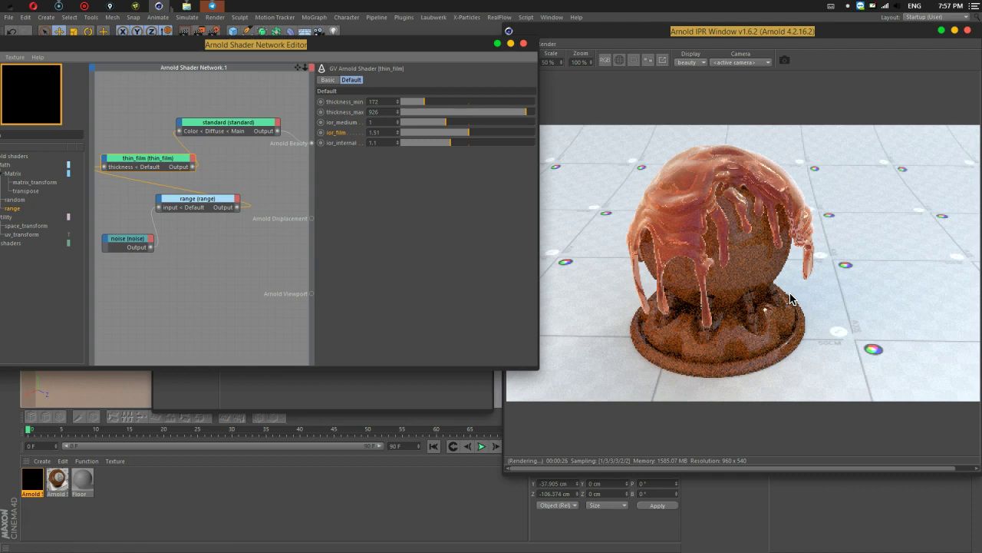
click(768, 287)
click(575, 279)
mouse_move(714, 252)
mouse_down()
mouse_move(686, 230)
mouse_move(693, 253)
mouse_up()
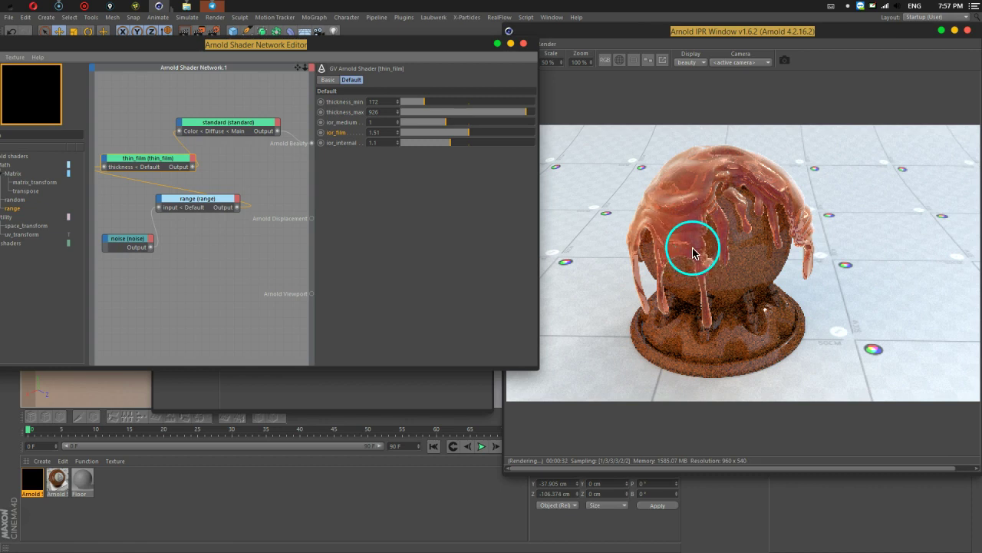